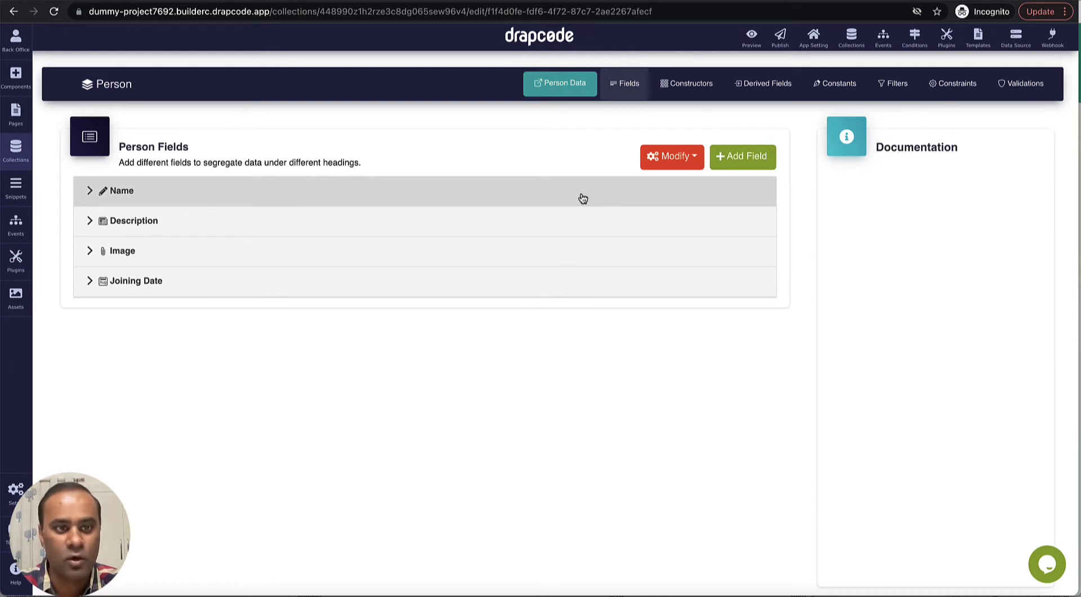
- Check the Name, Description, Image and Joining Date field types, then open the Person records
click(582, 198)
click(580, 196)
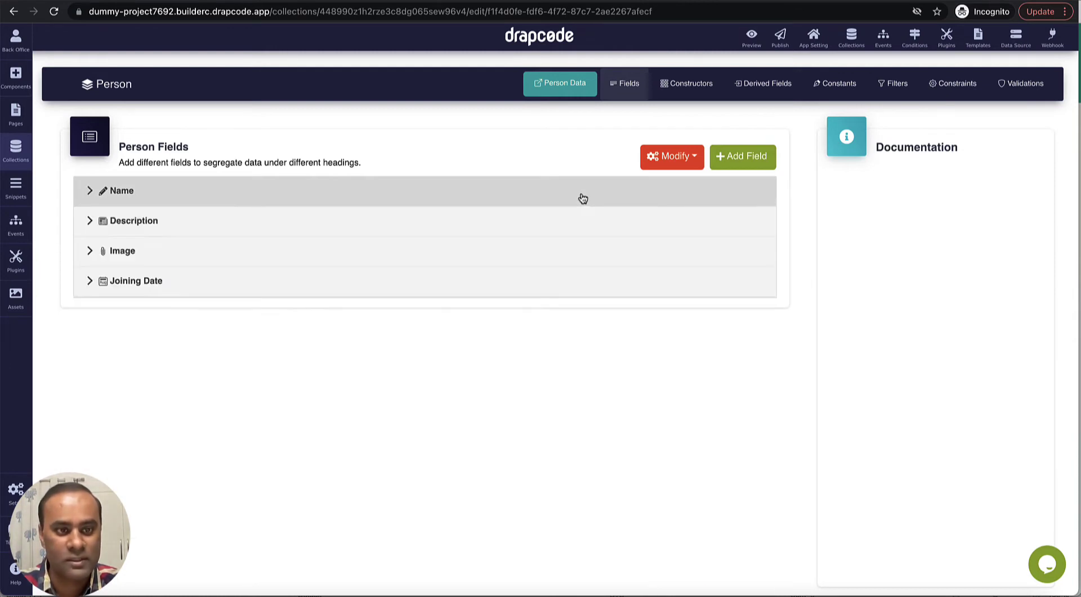
click(556, 234)
click(524, 231)
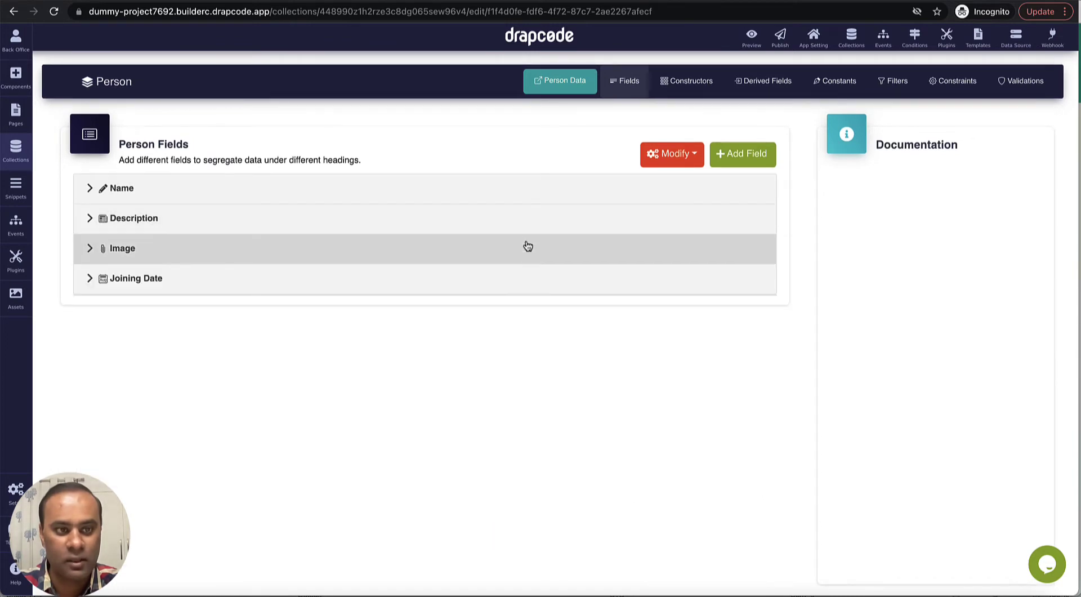
click(527, 256)
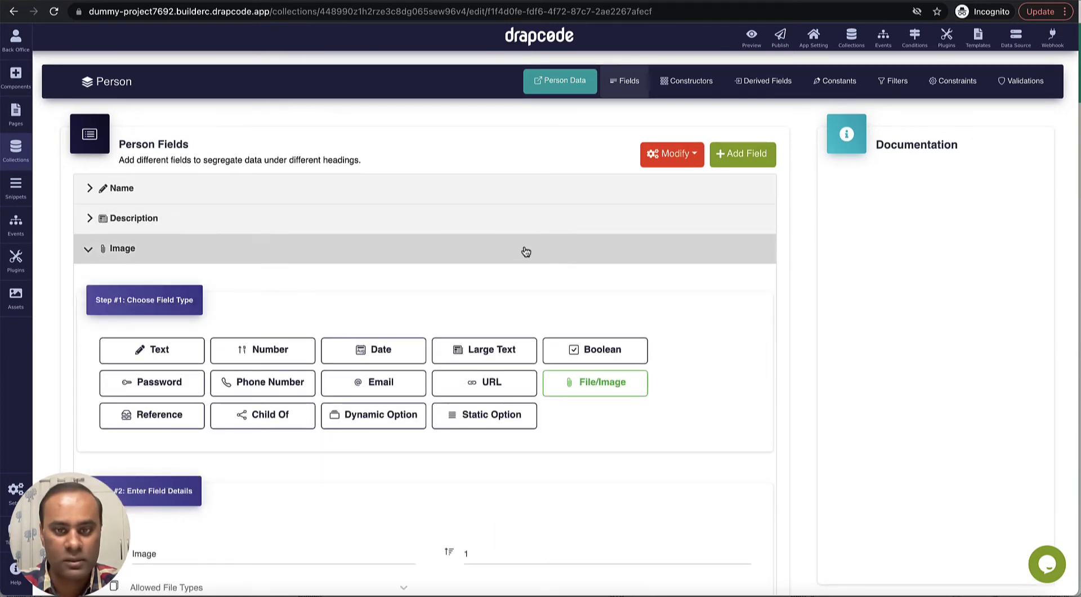
click(526, 251)
click(519, 288)
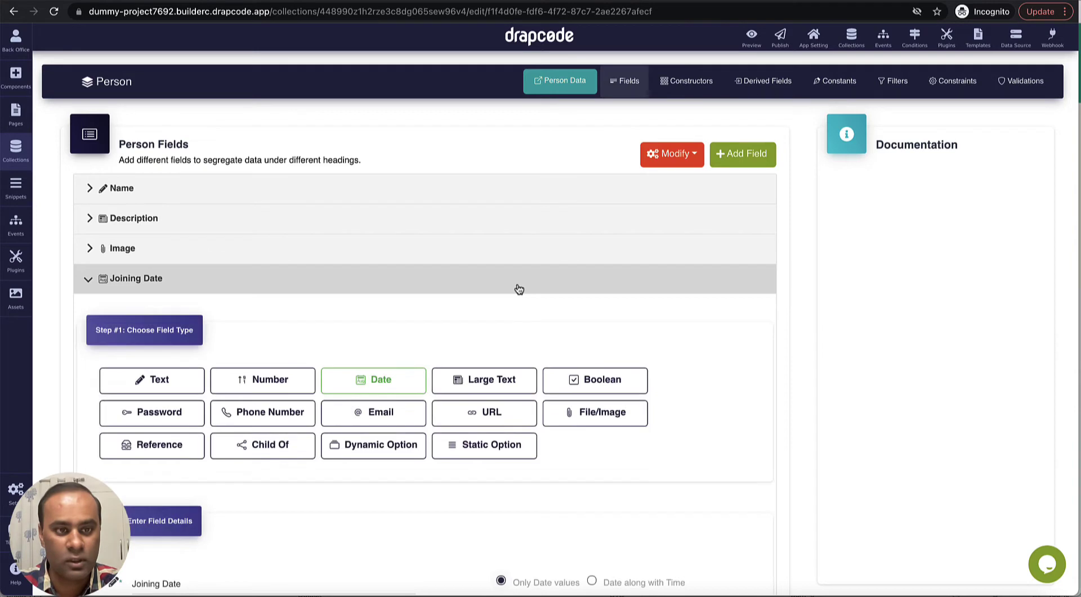
click(519, 289)
click(572, 86)
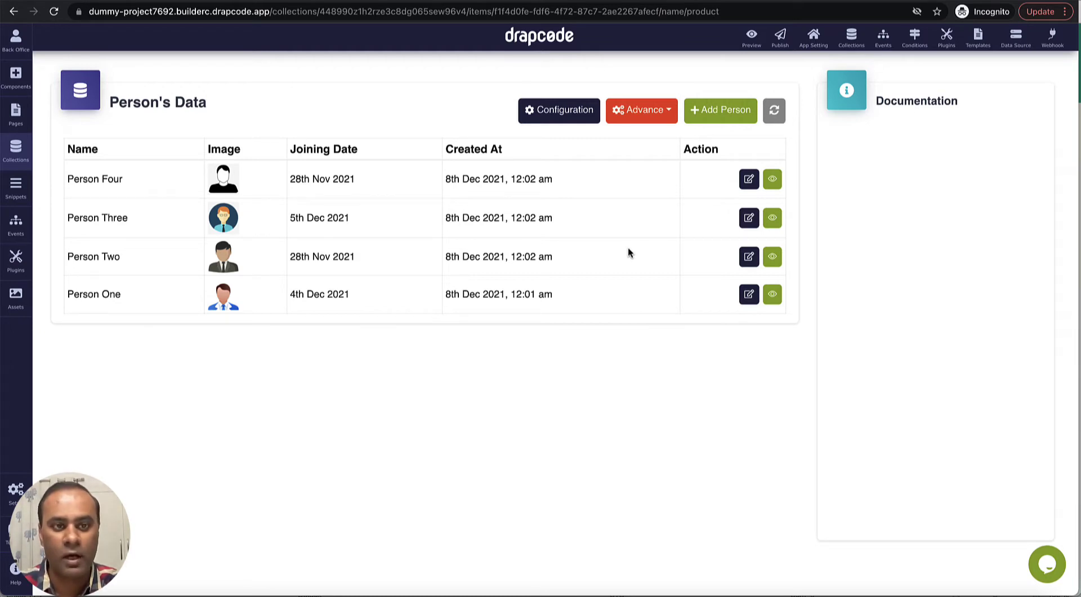
- Open the Home page and drop a Data Group onto its canvas
click(17, 115)
click(98, 137)
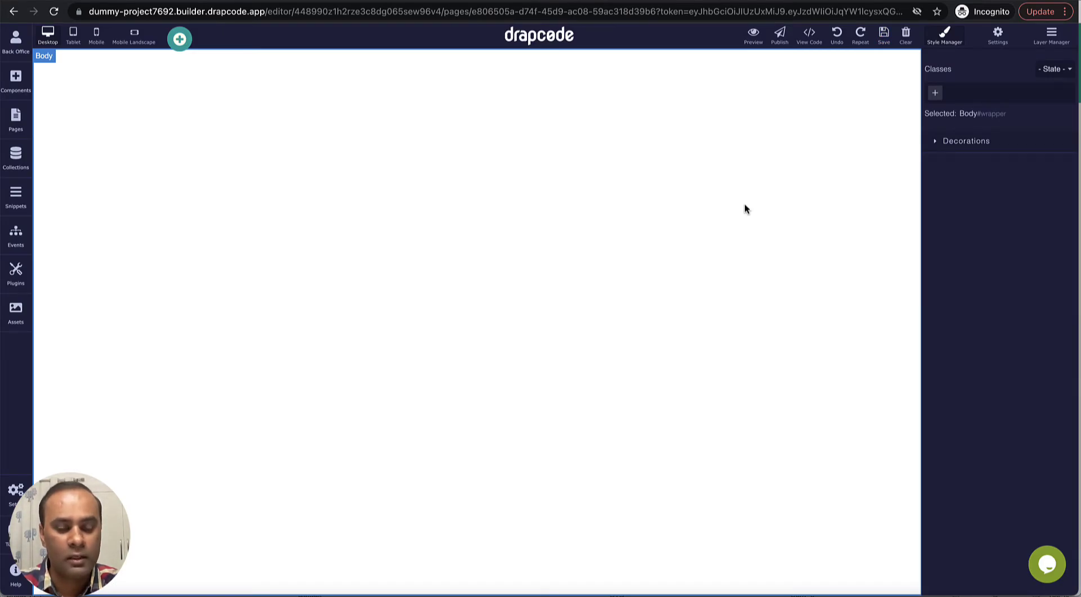
click(16, 79)
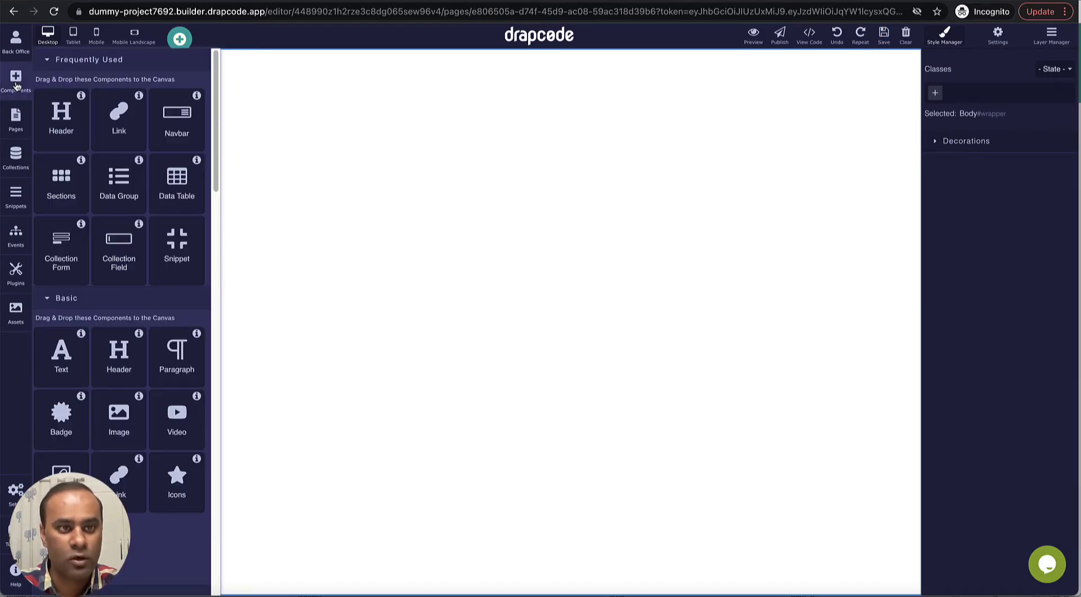
drag(95, 168, 219, 208)
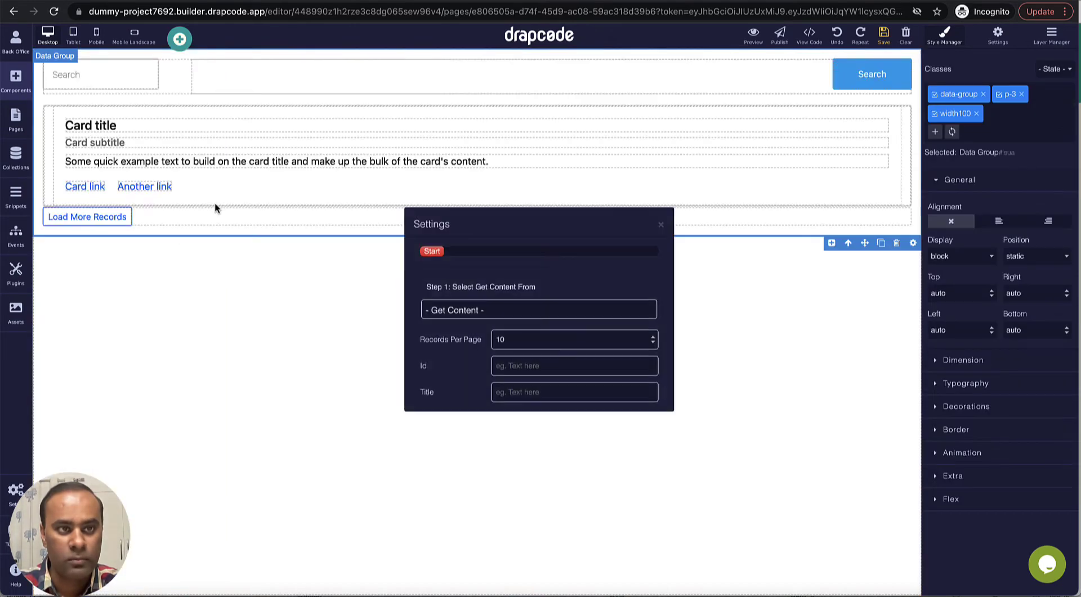
- Set the Data Group to get its data from the Person collection
click(476, 310)
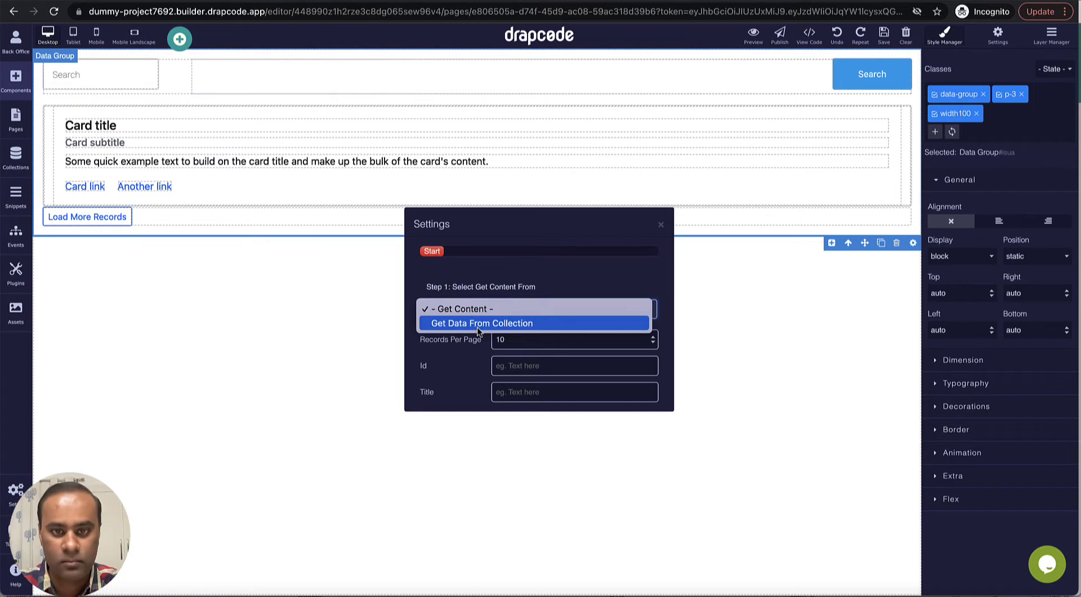
click(476, 324)
click(472, 333)
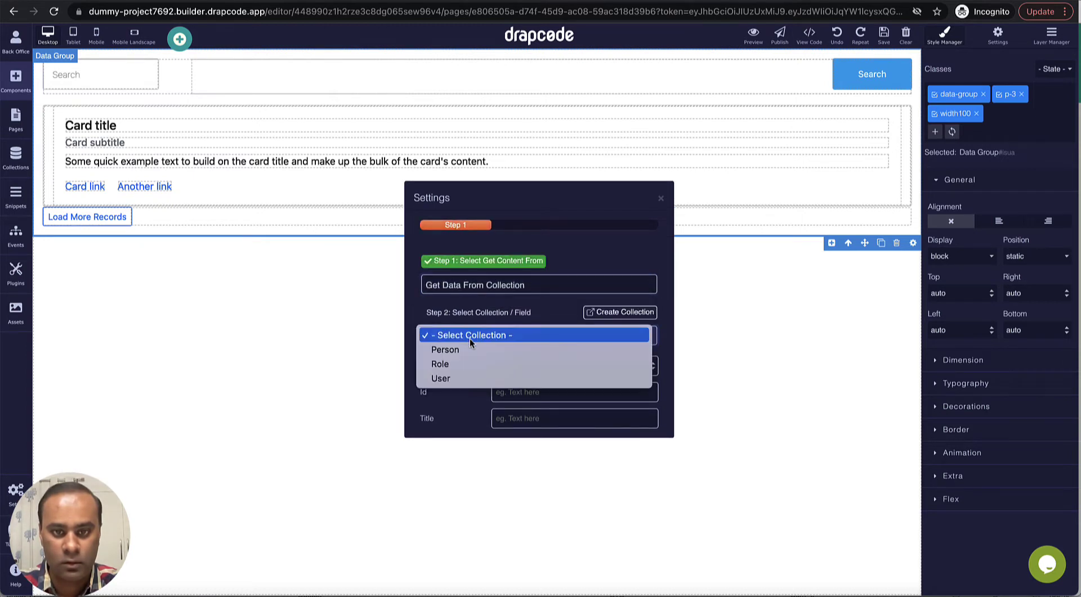
click(465, 349)
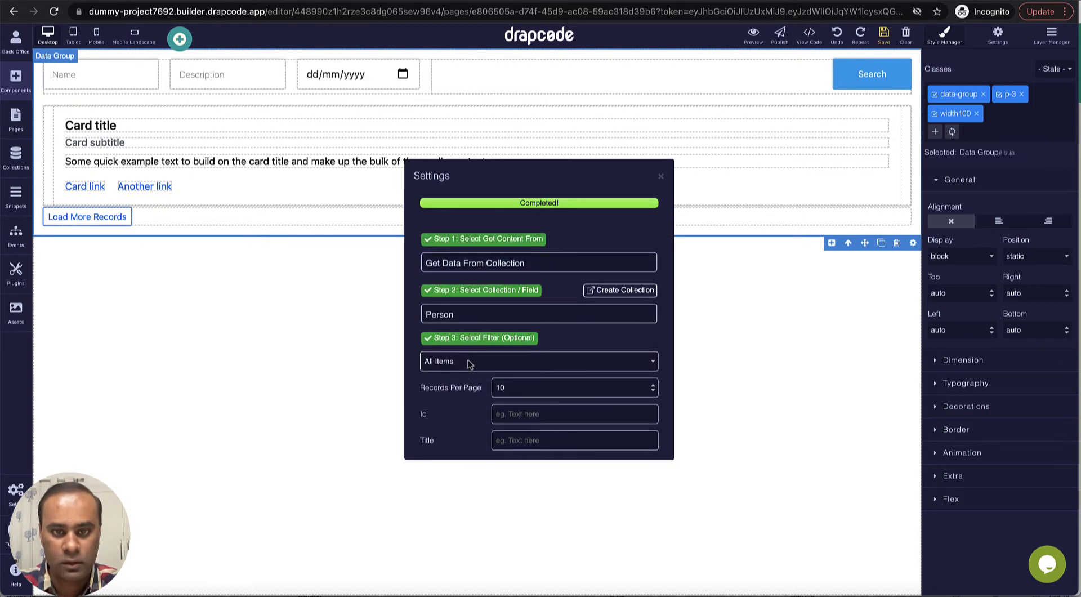
click(661, 178)
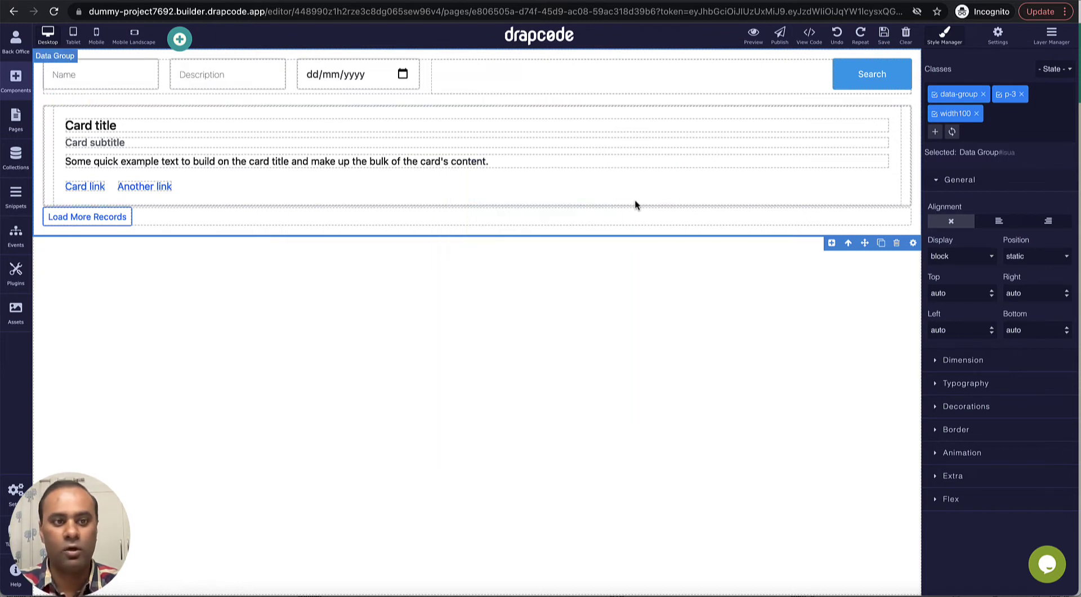
- Bind the card title heading to the Person Name field
click(886, 125)
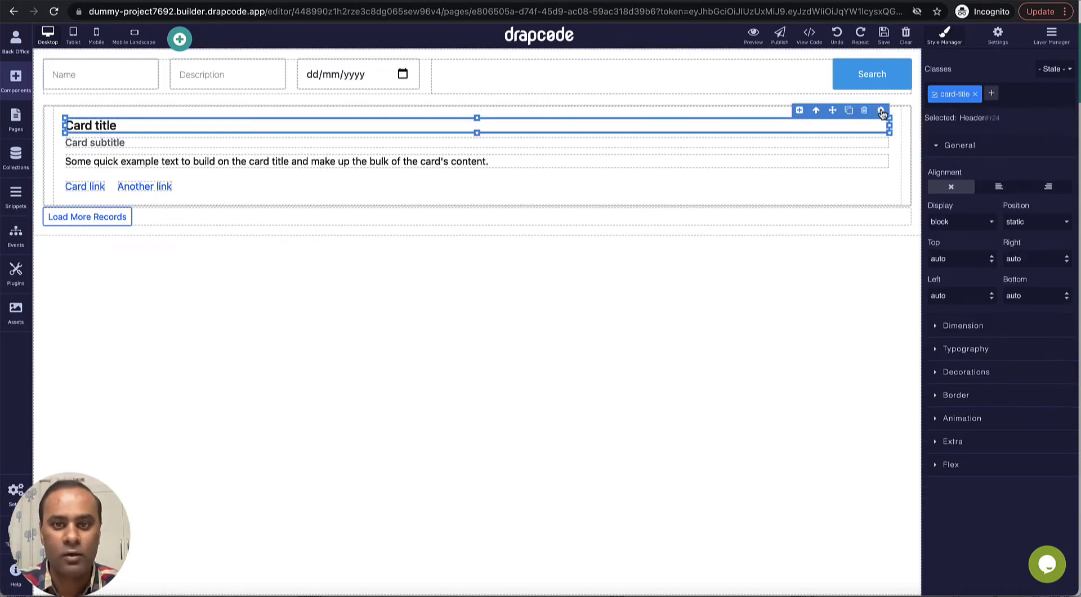
click(882, 112)
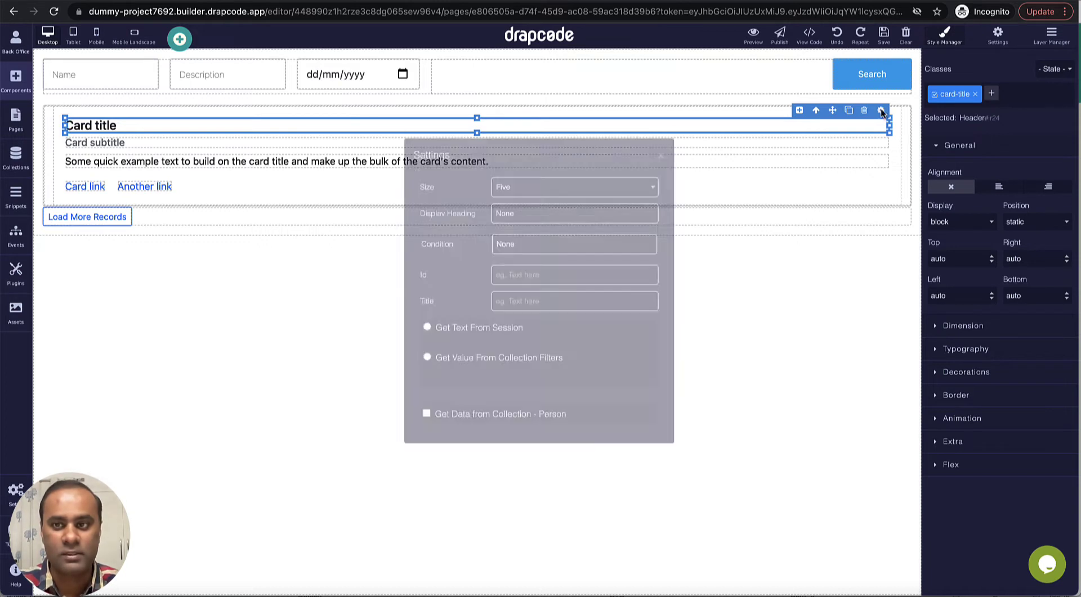
click(427, 433)
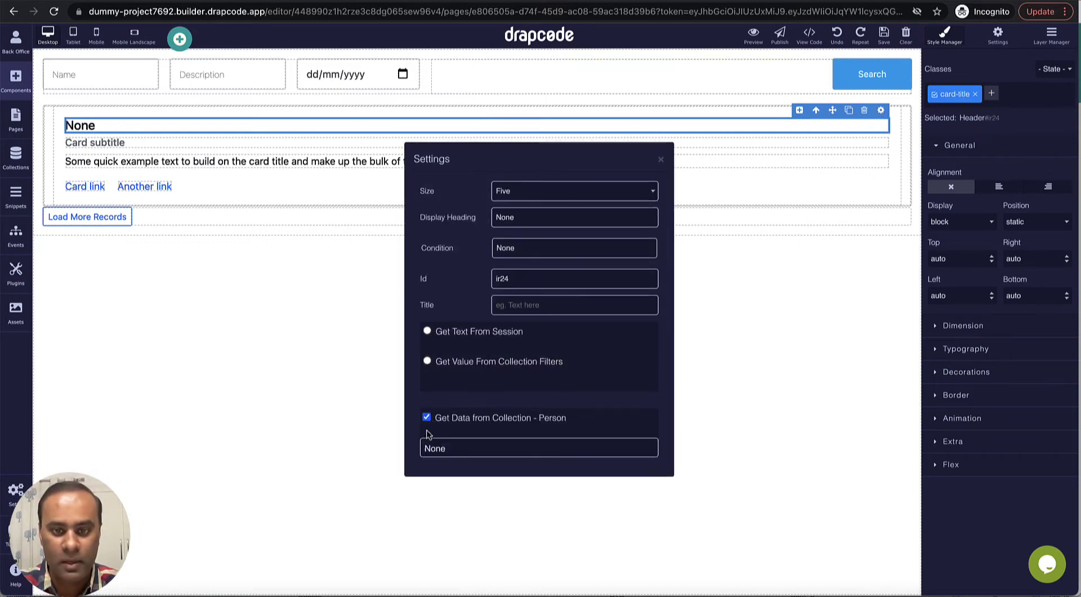
click(475, 449)
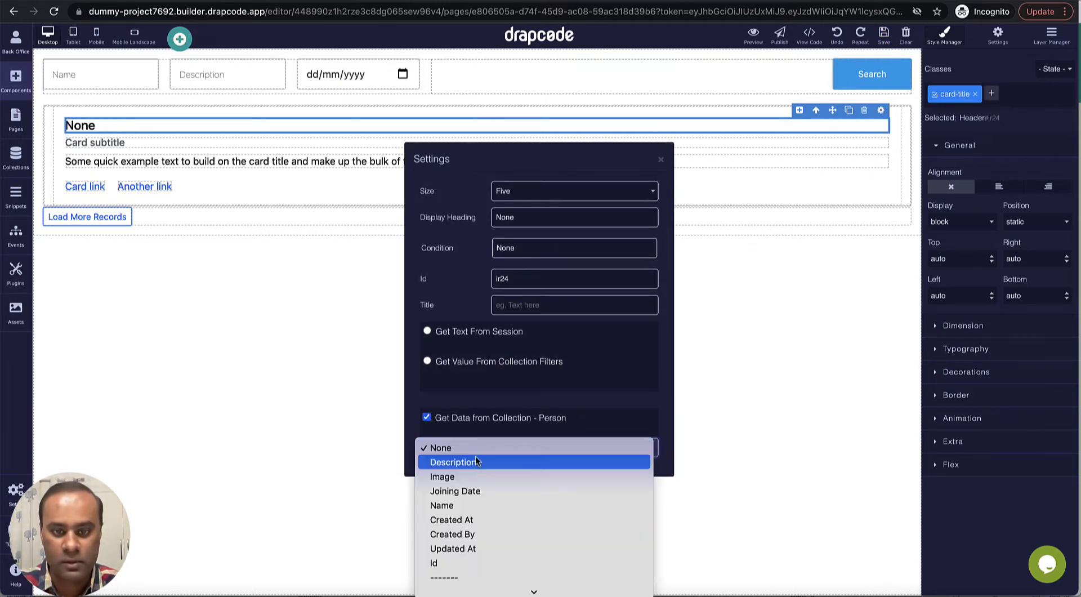
click(477, 504)
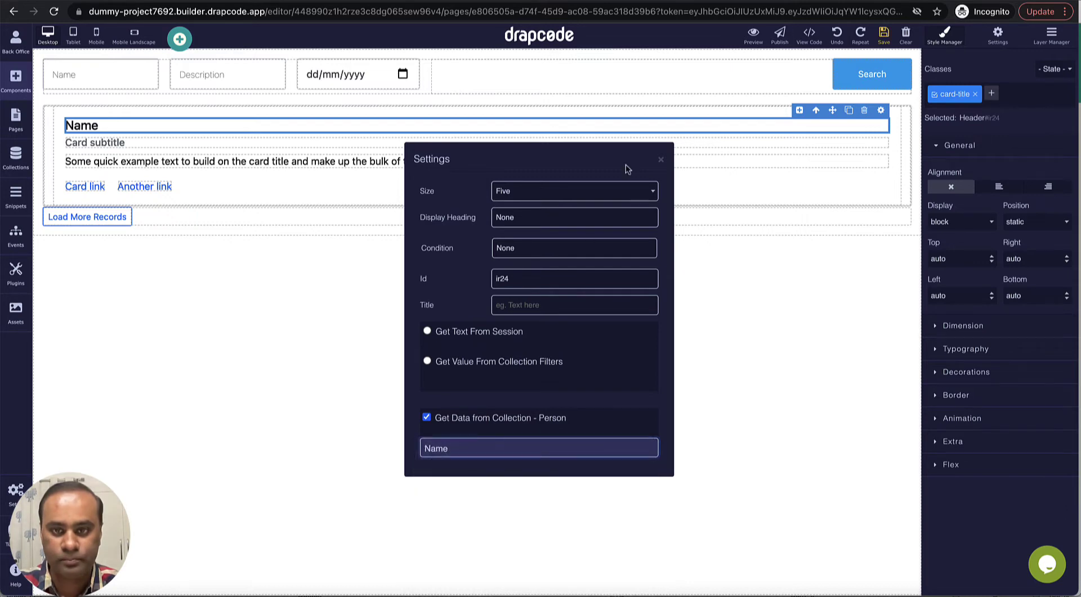
click(661, 159)
- Bind the card subtitle to the Person Description field
click(676, 144)
click(881, 129)
click(426, 433)
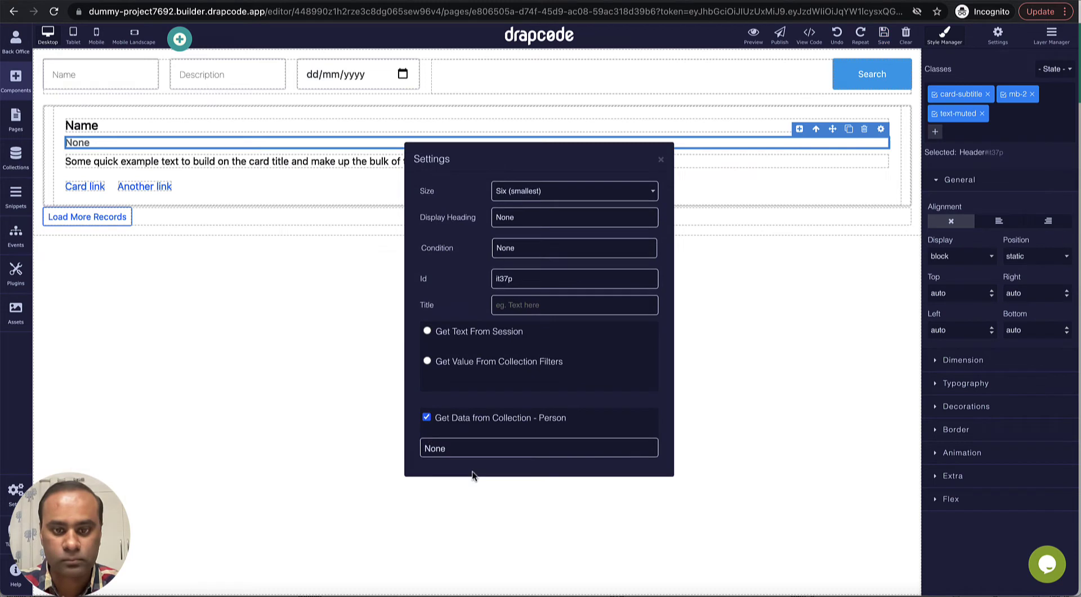
click(473, 448)
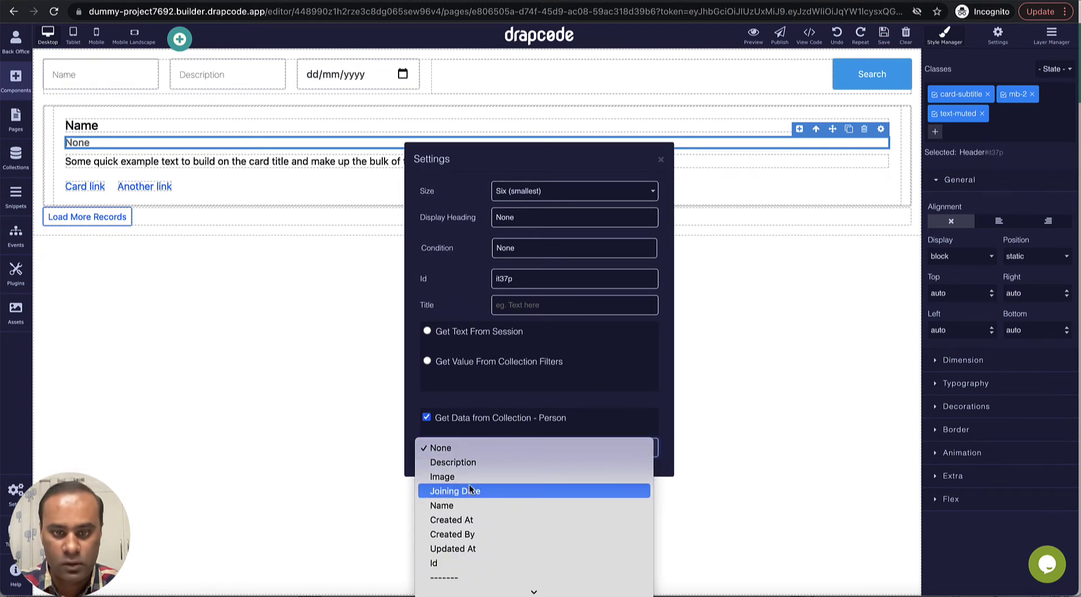
click(470, 465)
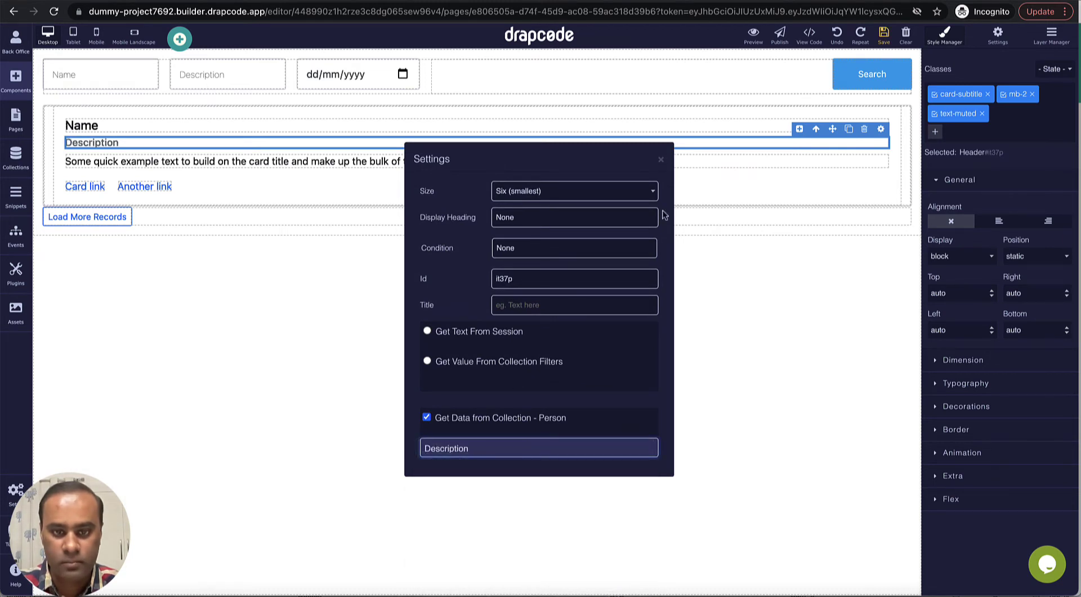
click(661, 160)
- Bind the card's example paragraph to the Person Joining Date field
click(668, 163)
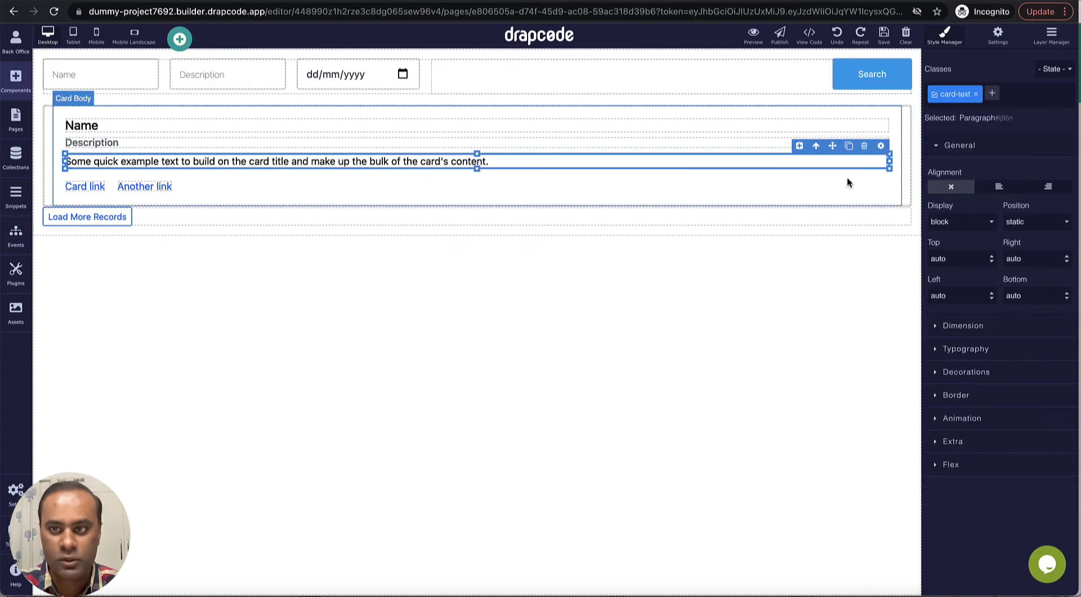
click(881, 146)
click(427, 436)
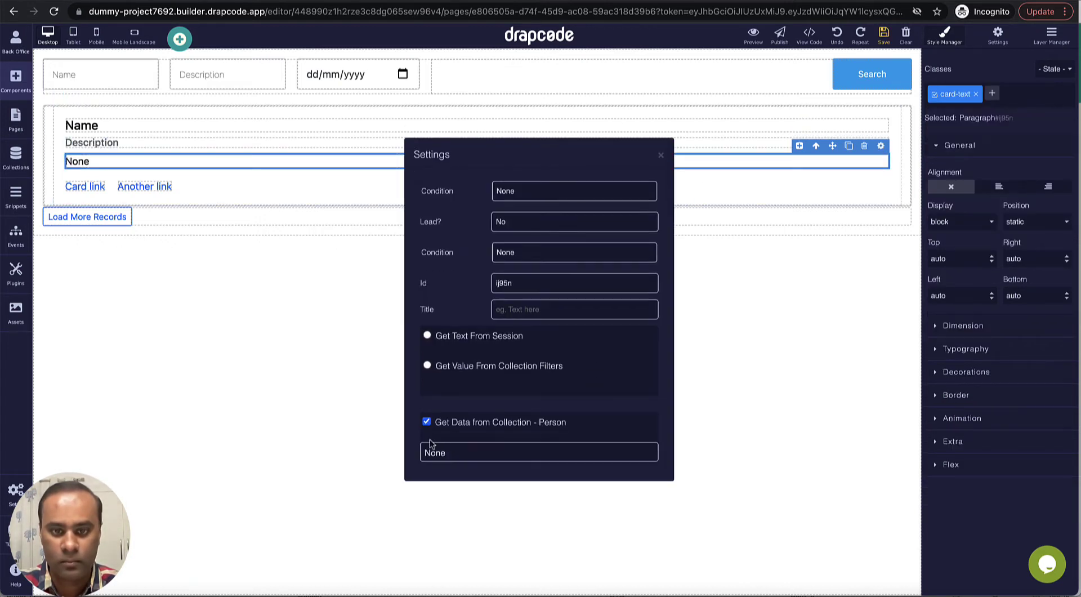
click(473, 450)
click(478, 494)
click(661, 157)
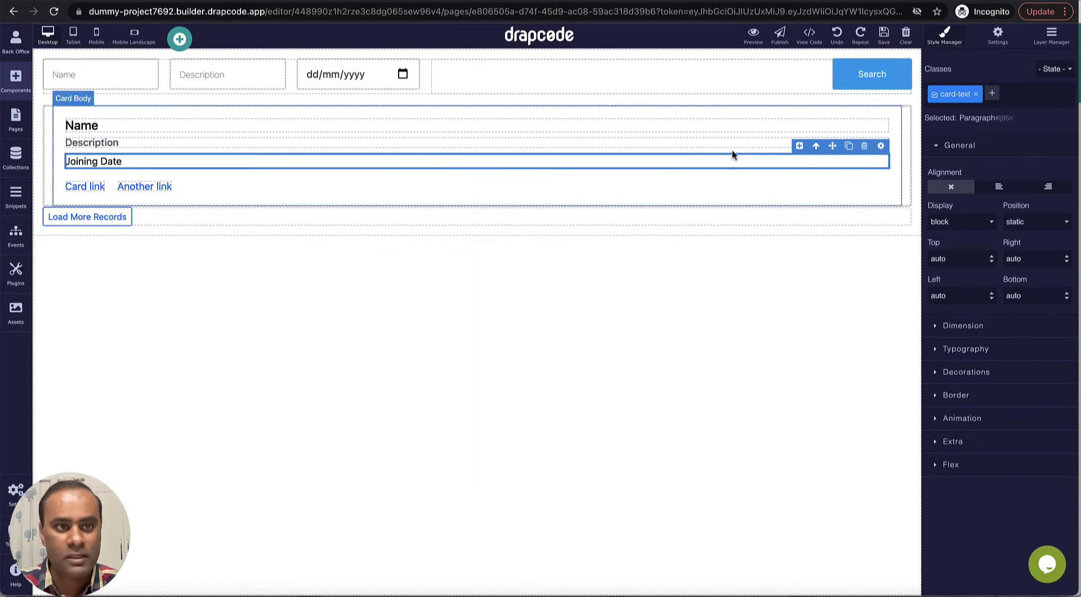
click(893, 125)
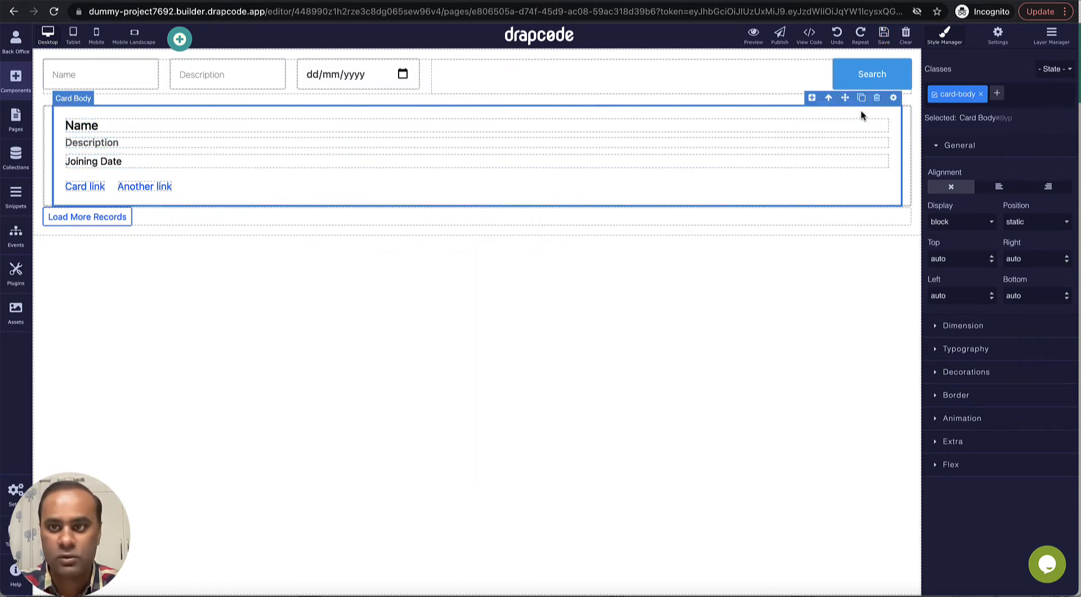
- Give the card body a light green background colour
click(966, 348)
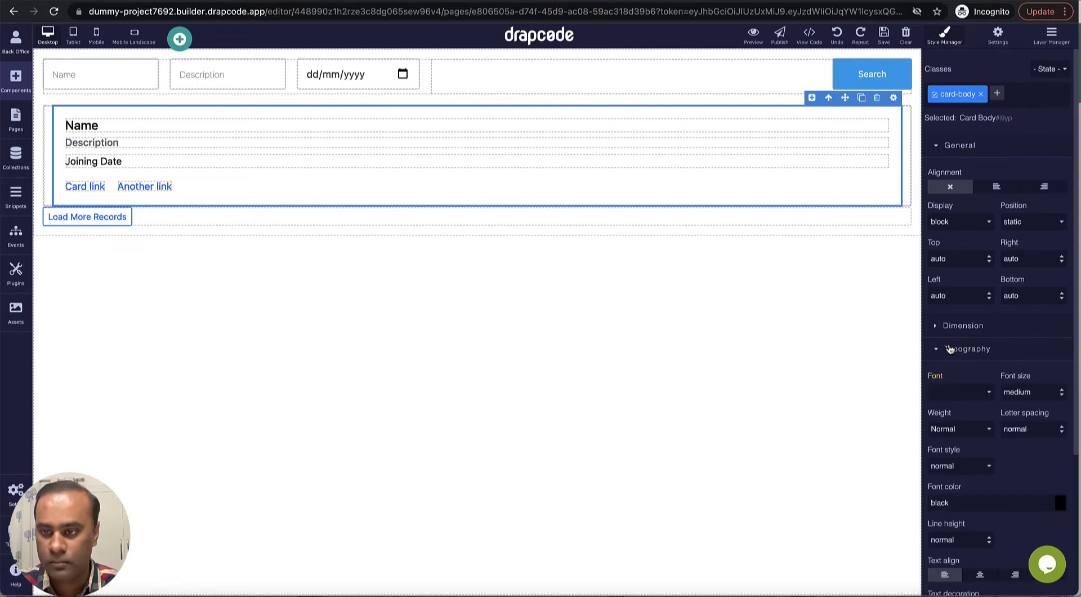
scroll(956, 379, down, 3)
click(957, 490)
scroll(974, 423, down, 3)
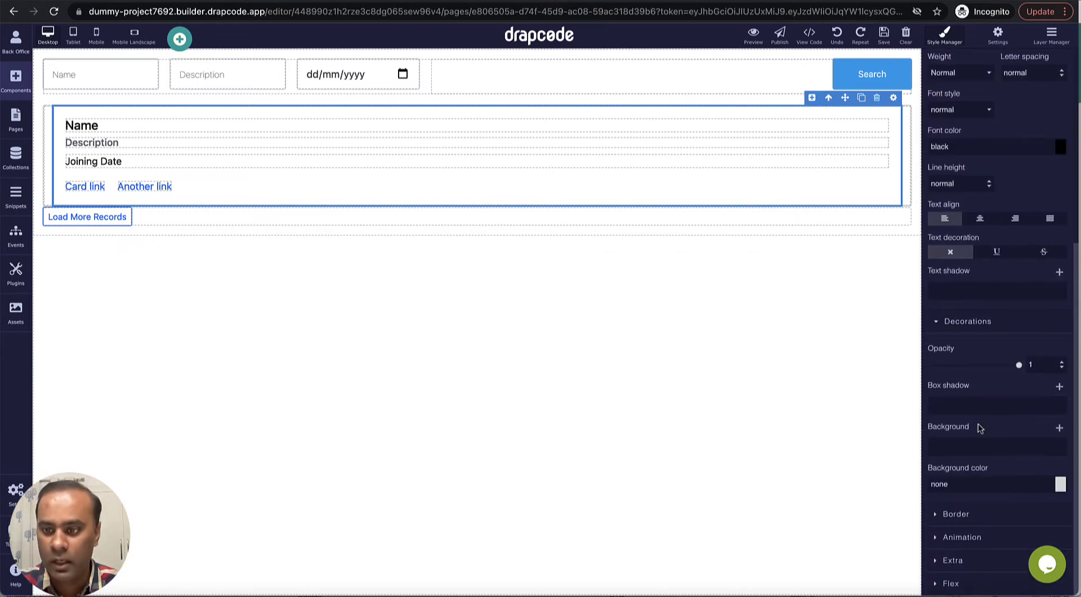
click(1057, 484)
click(980, 371)
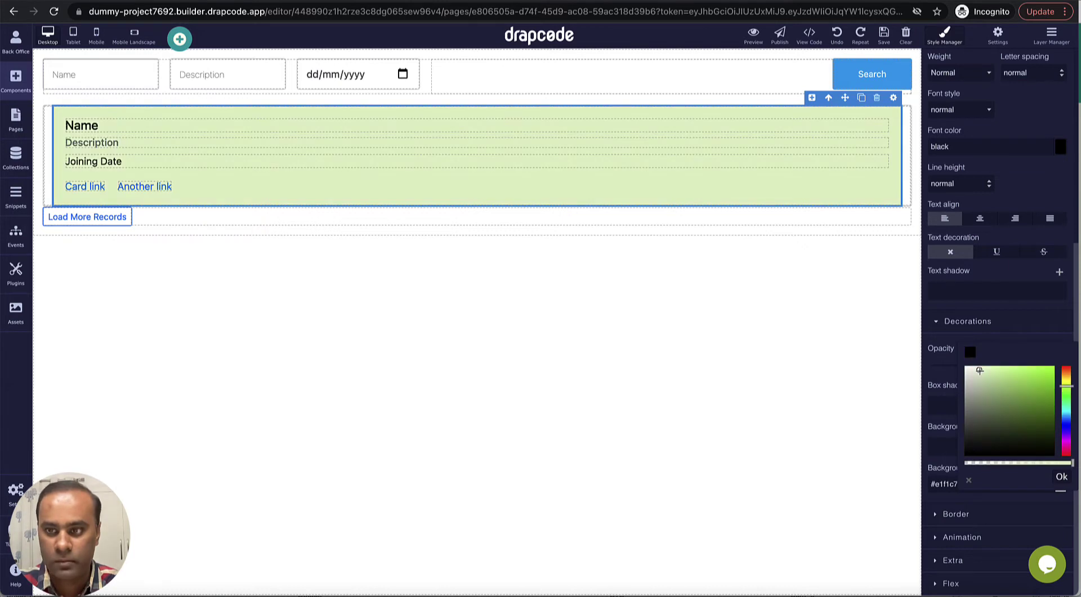
click(1061, 476)
- Inspect the Column and Card Body in the layer tree, then preview the page
click(1051, 35)
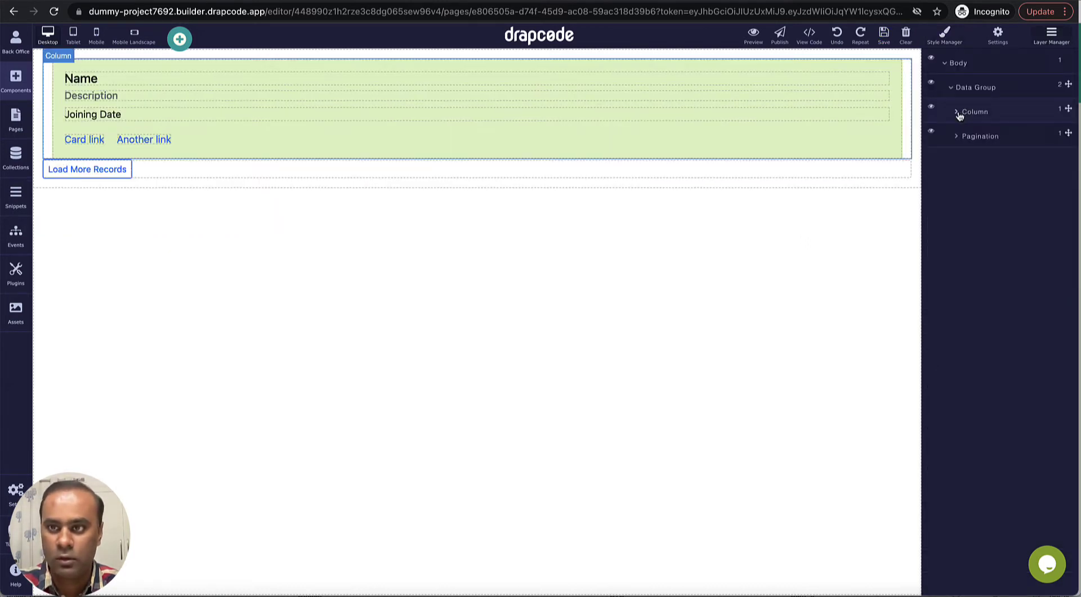
click(958, 112)
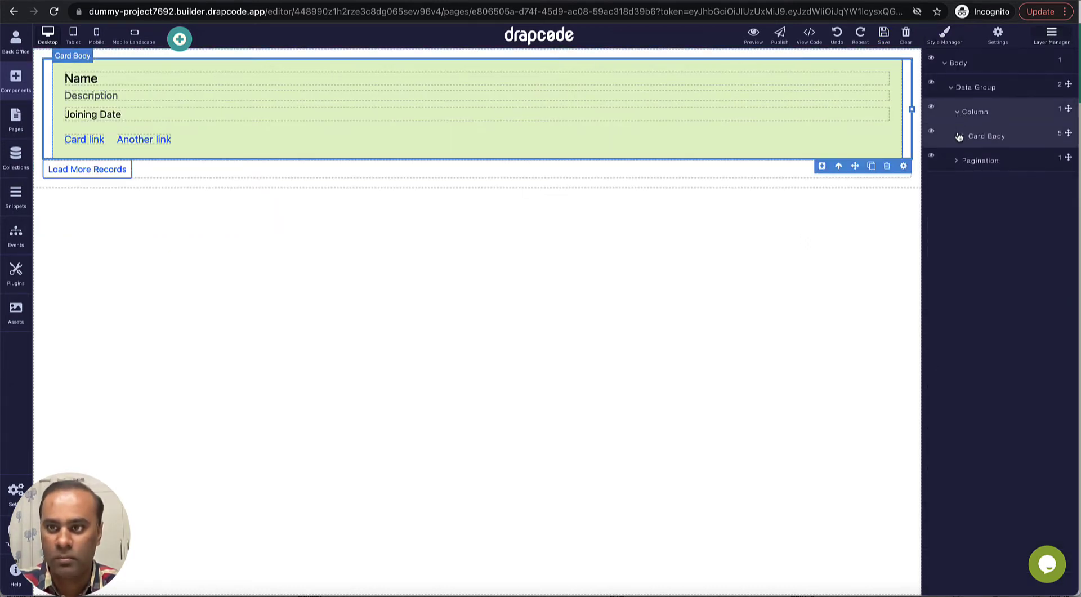
click(959, 137)
click(962, 139)
click(962, 138)
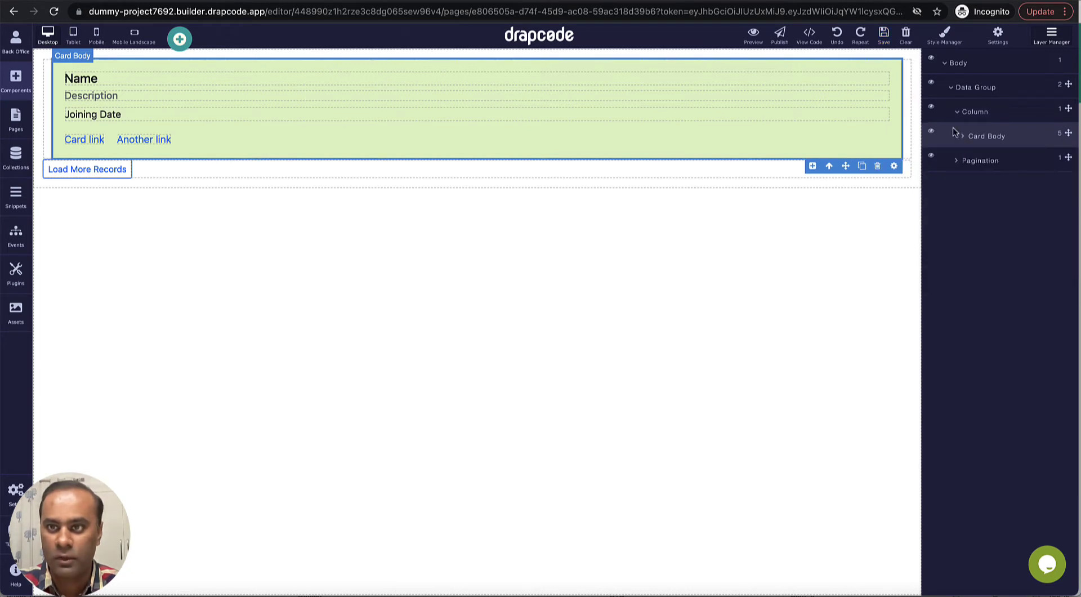
click(753, 35)
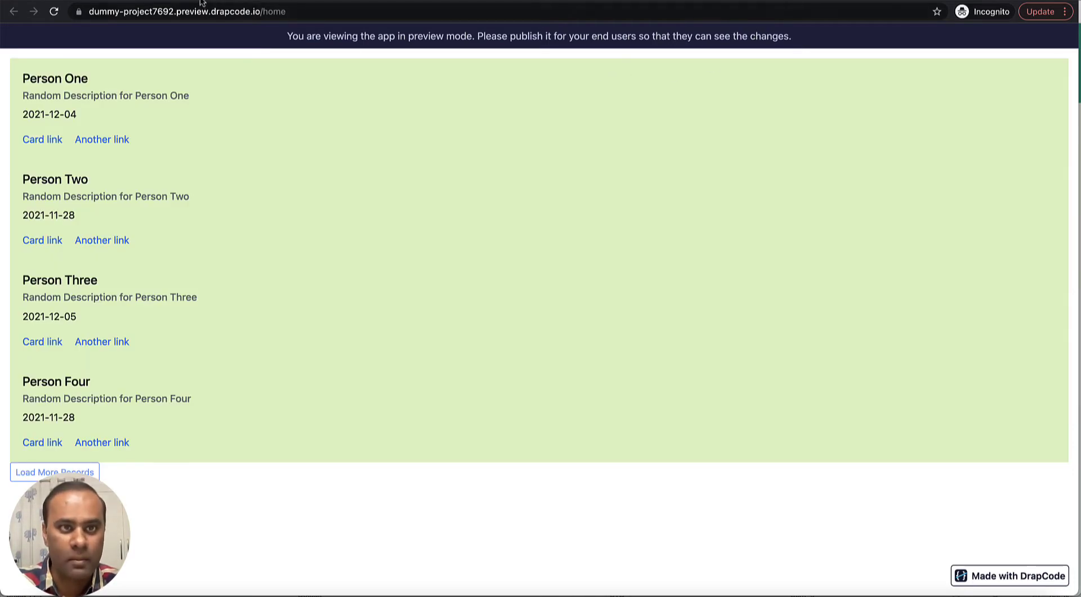
- Leave the preview and go back to the DrapCode page editor
click(237, 0)
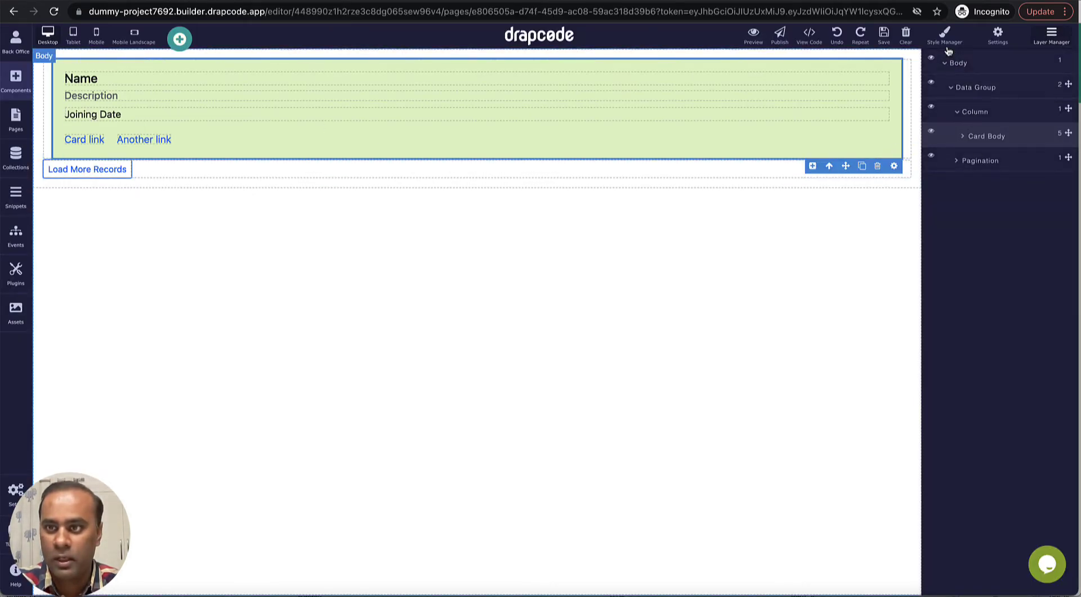
- Set the card column's Margin Top and Margin Bottom to 5 px each
click(974, 111)
click(945, 35)
scroll(968, 350, down, 1)
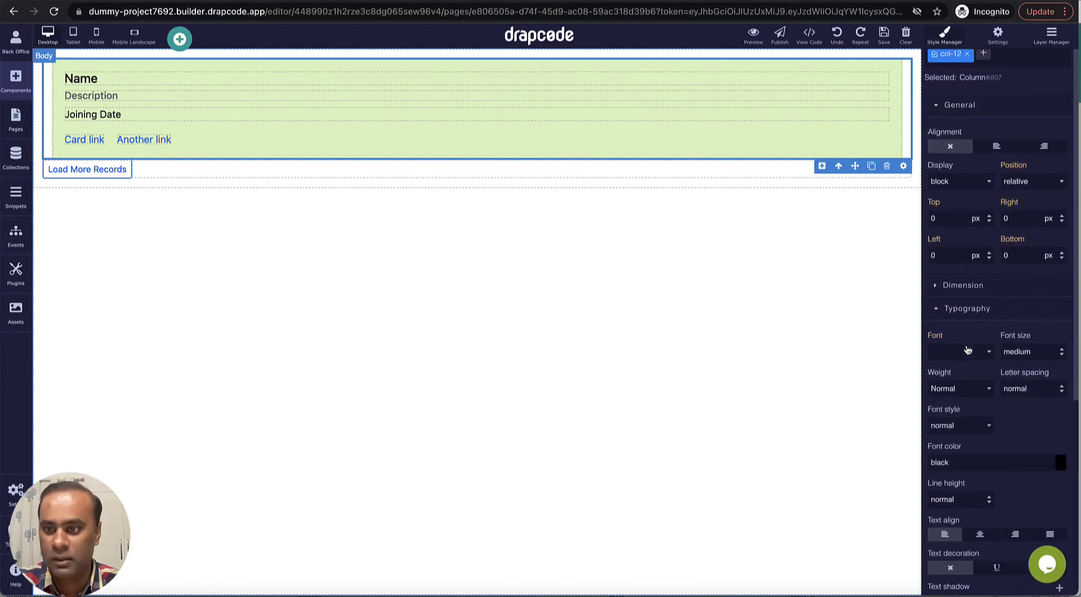
click(953, 286)
scroll(964, 337, down, 2)
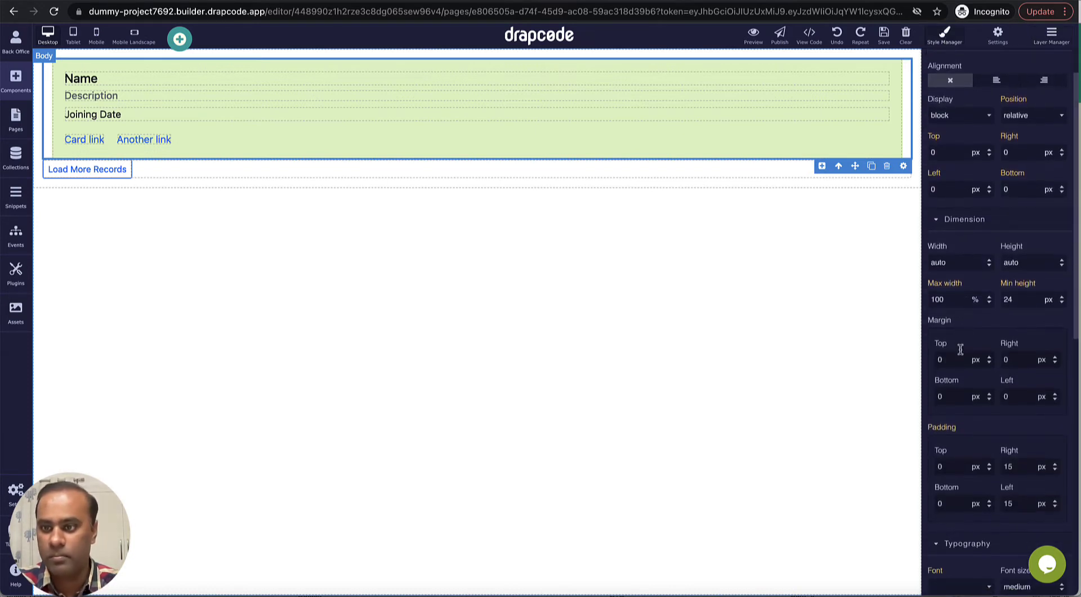
double_click(950, 359)
text(5)
key(Tab)
key(Tab)
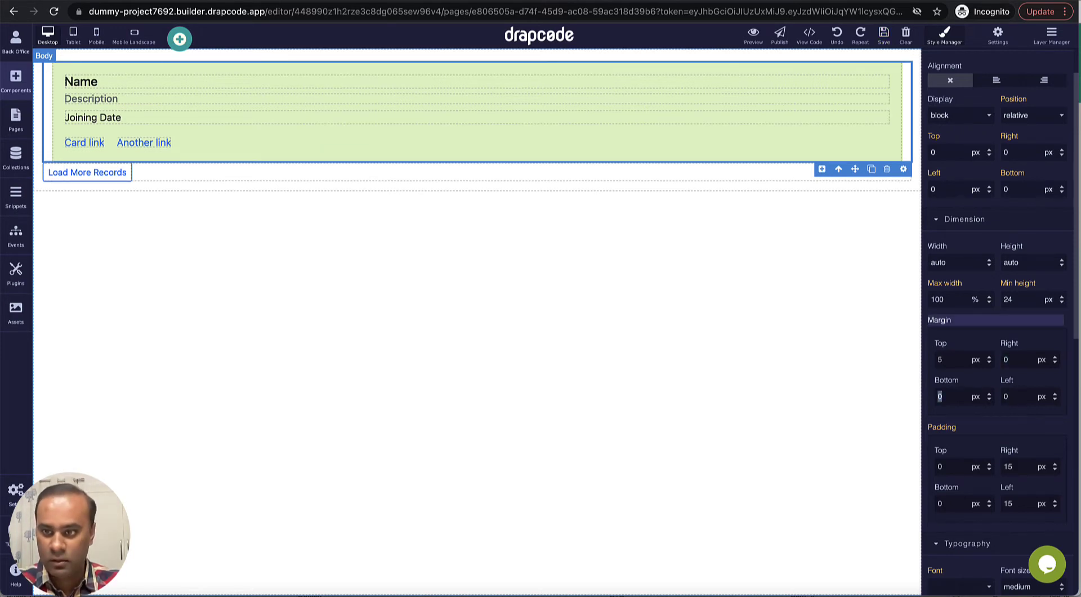
text(5)
key(Return)
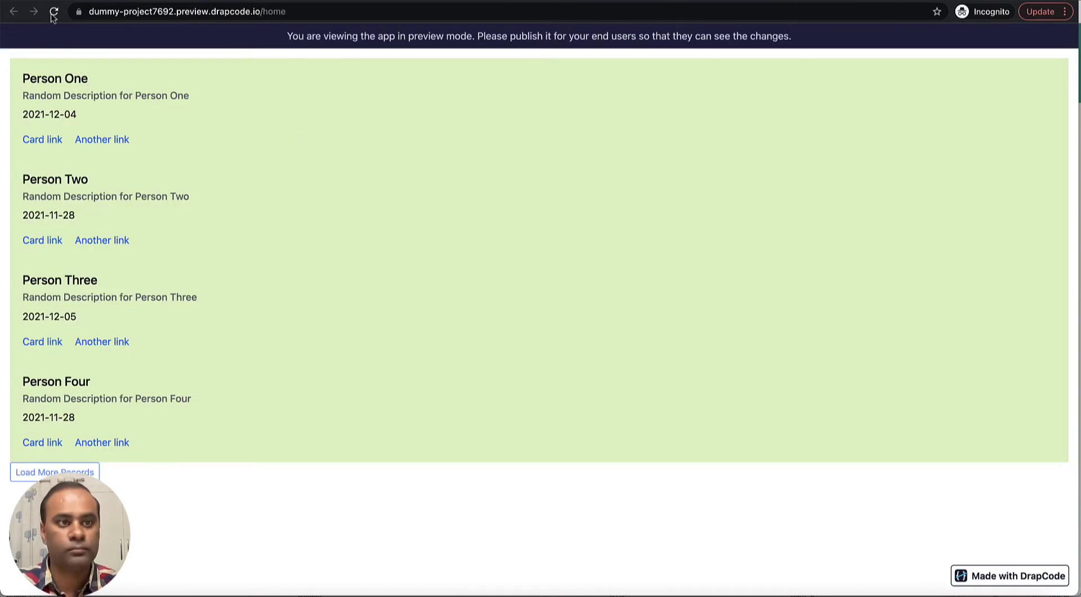
click(53, 12)
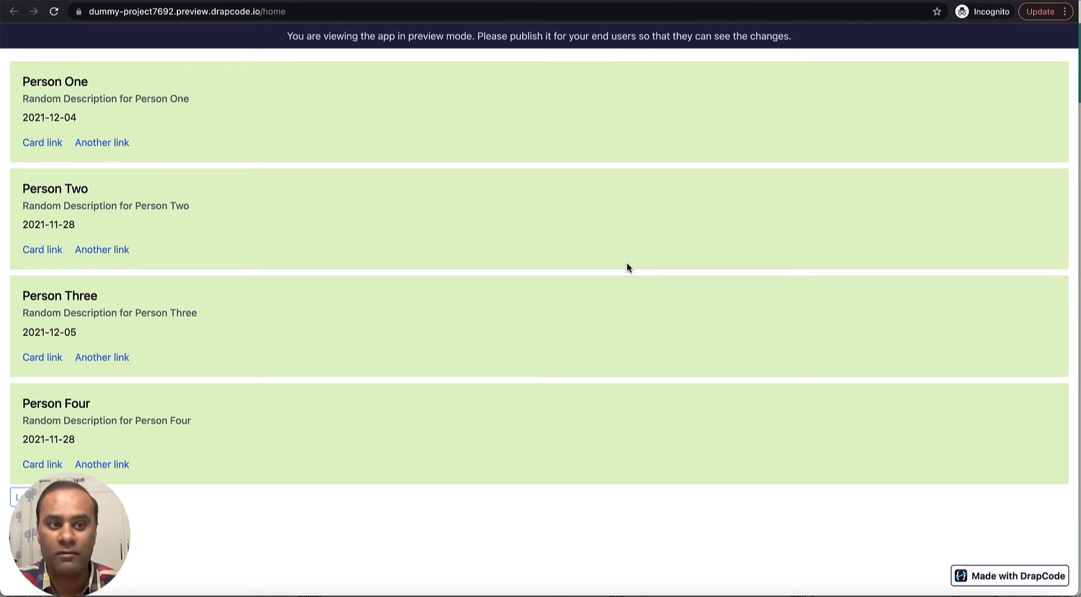
click(206, 3)
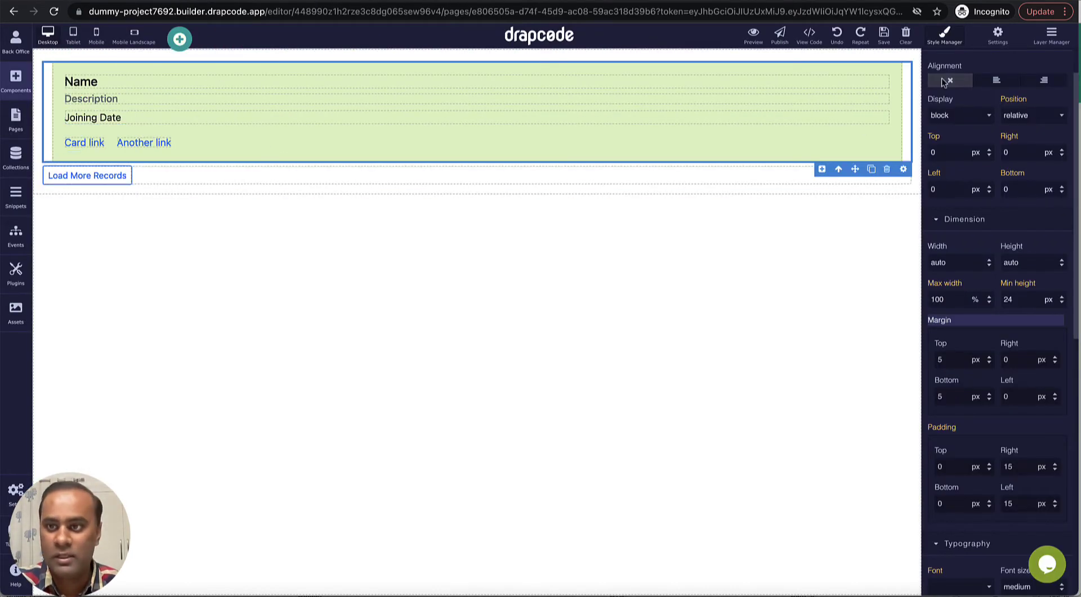
- Dismiss the column settings unchanged and show the Components panel
click(903, 168)
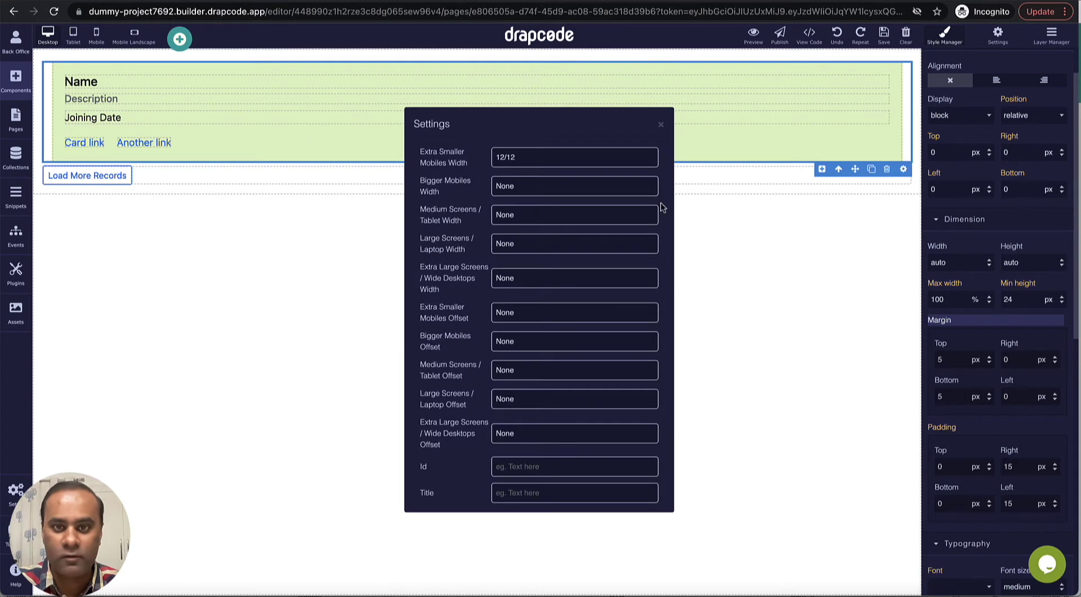
click(660, 126)
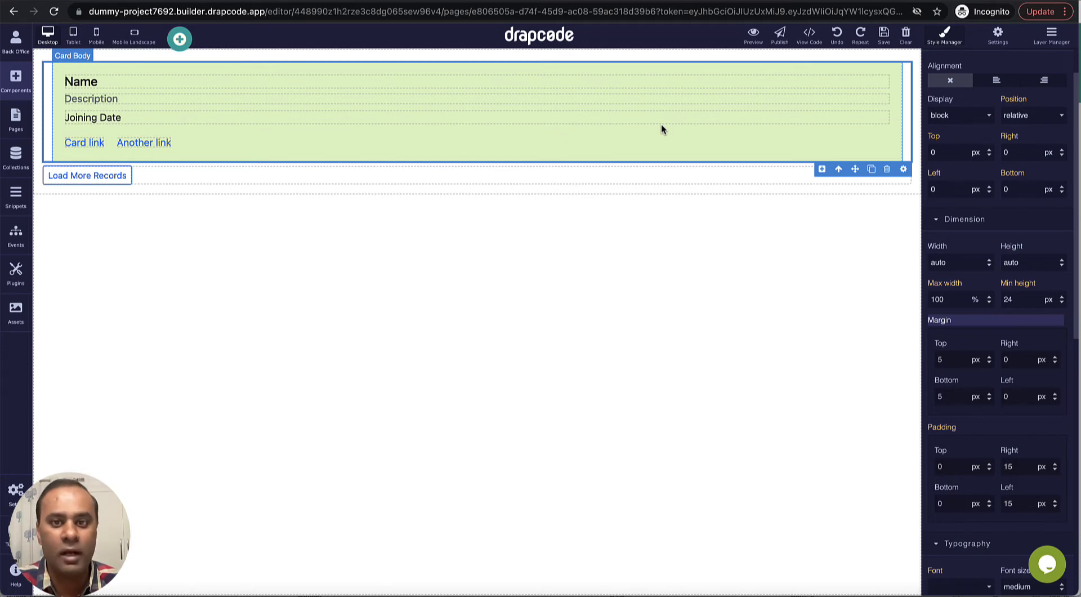
click(16, 78)
- Drag a Cards component into the Data Group column and choose the Image Card template
scroll(90, 223, down, 10)
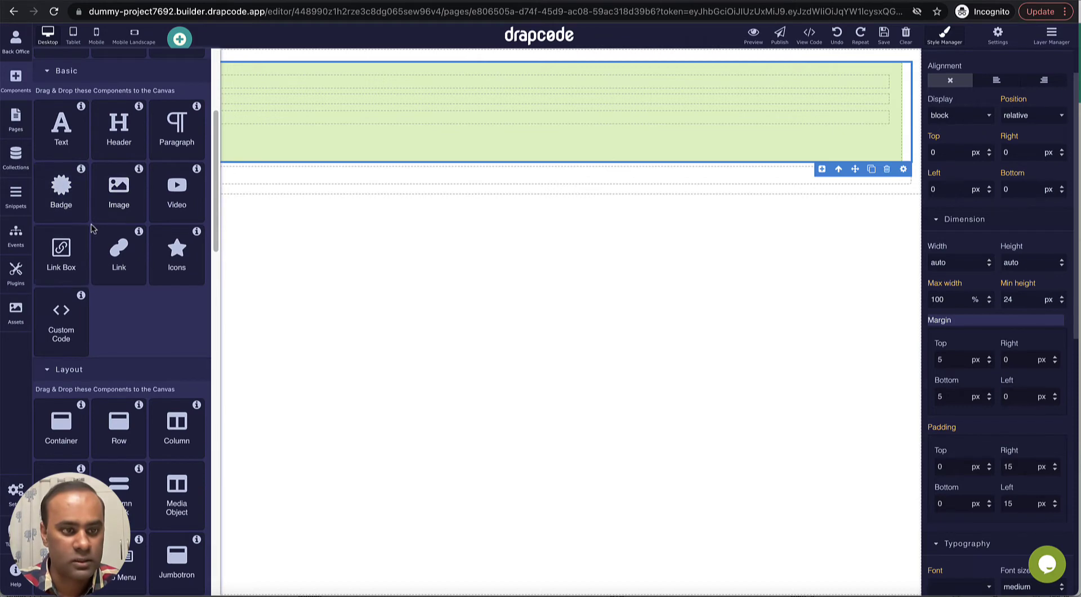
scroll(93, 228, down, 10)
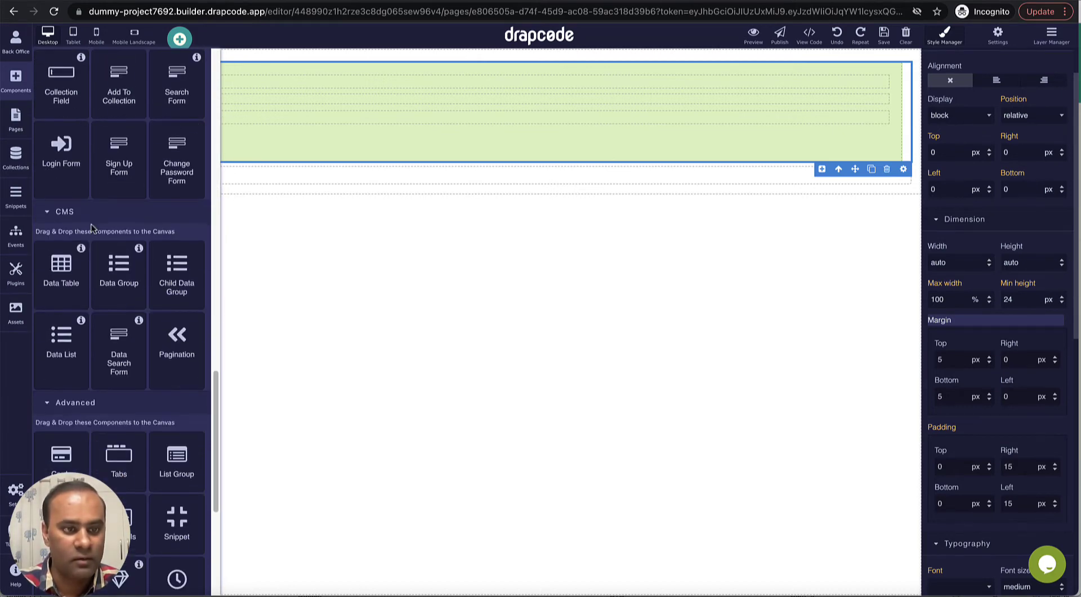
scroll(73, 332, down, 5)
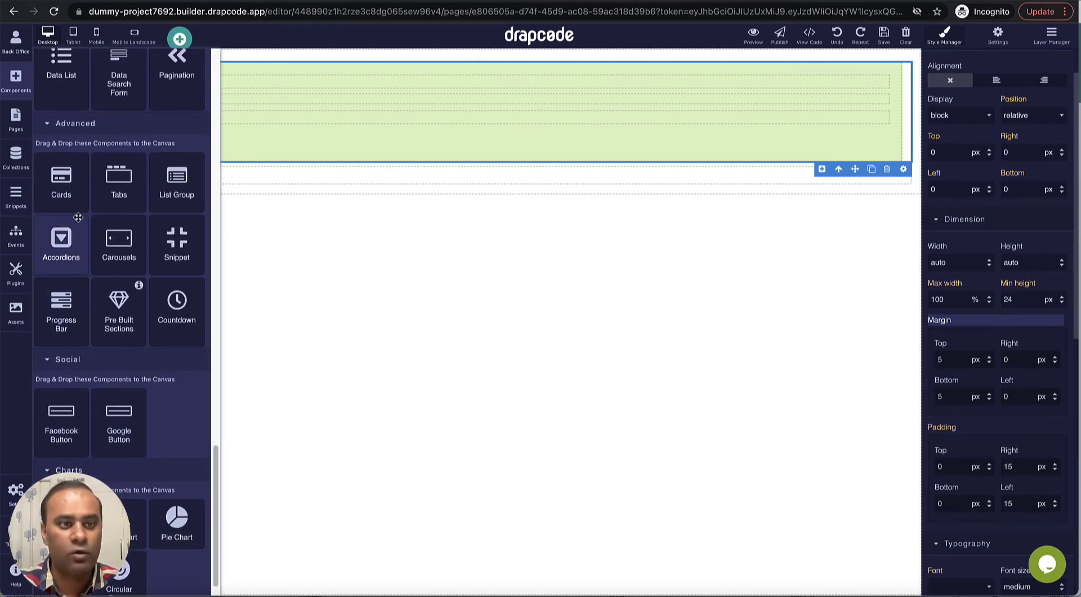
drag(60, 194, 200, 169)
scroll(648, 253, down, 1)
scroll(648, 253, down, 4)
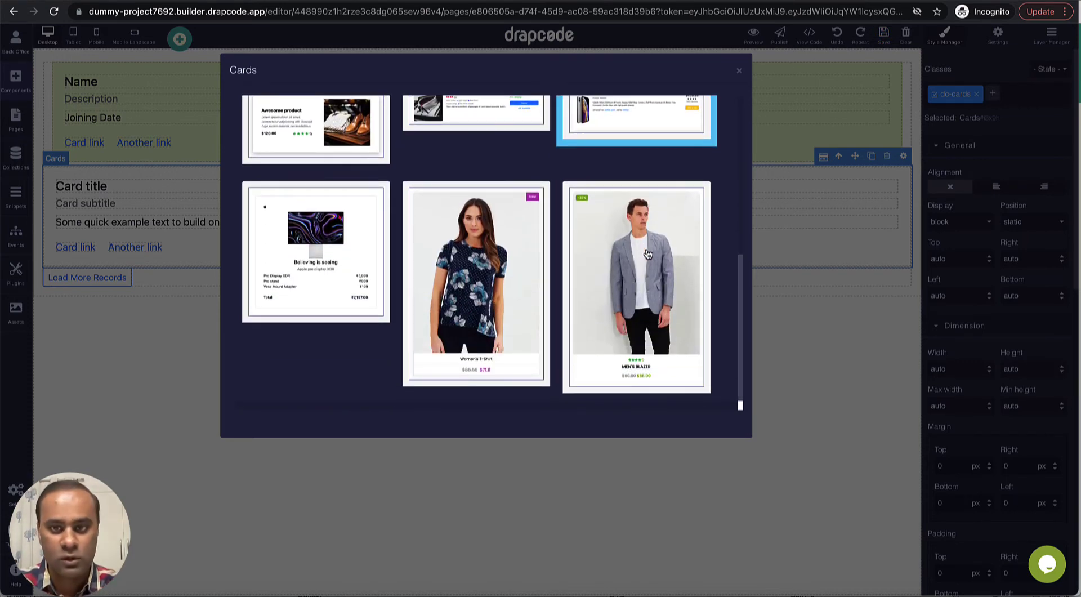
scroll(648, 254, up, 5)
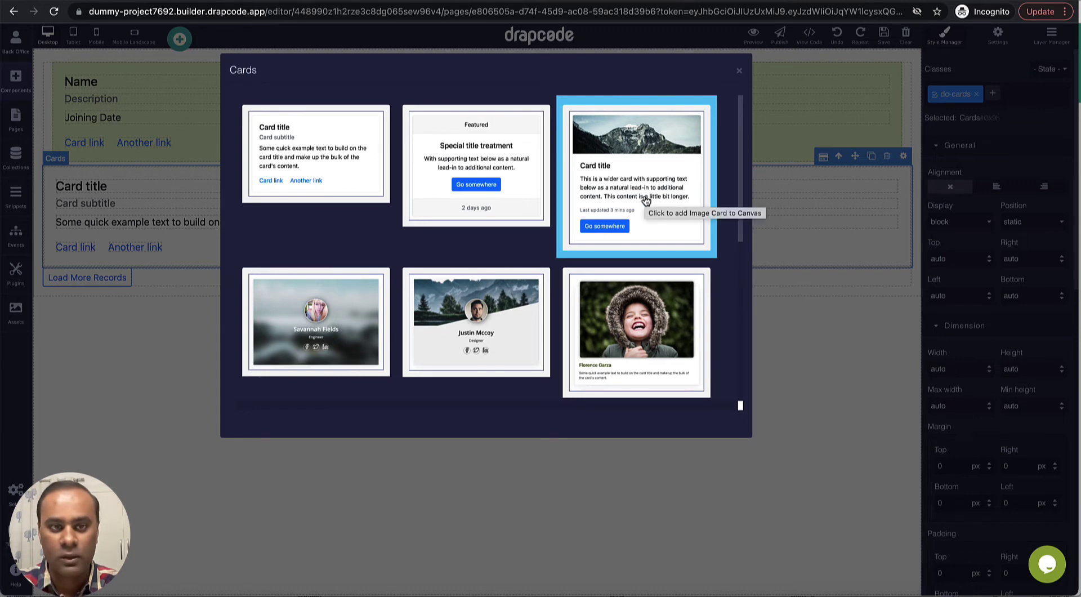
click(646, 199)
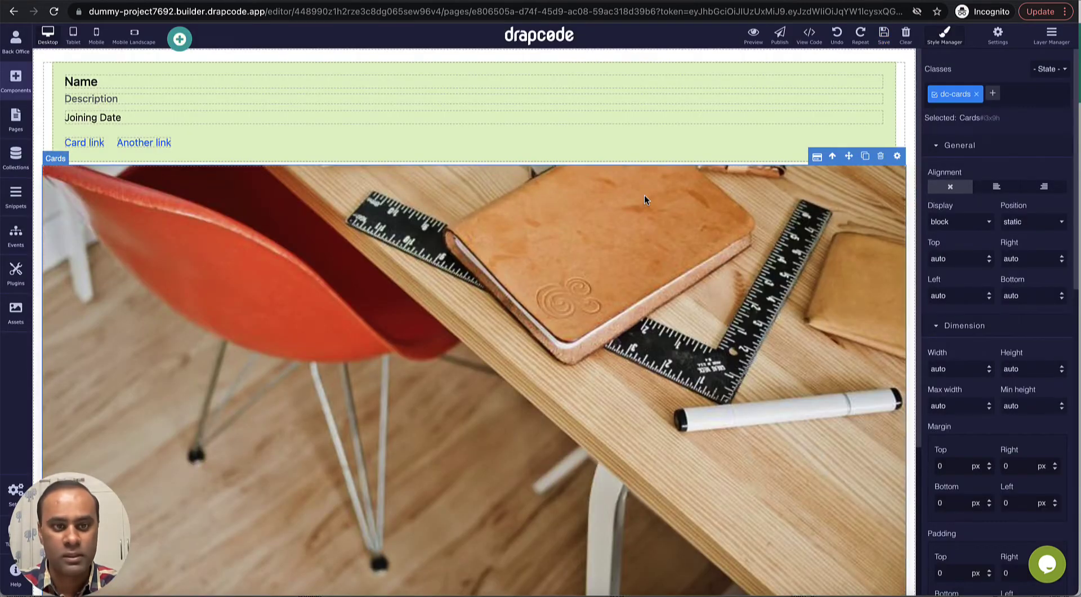
- In the Layer Manager, move the Cards component above the old Card Body
scroll(883, 208, down, 3)
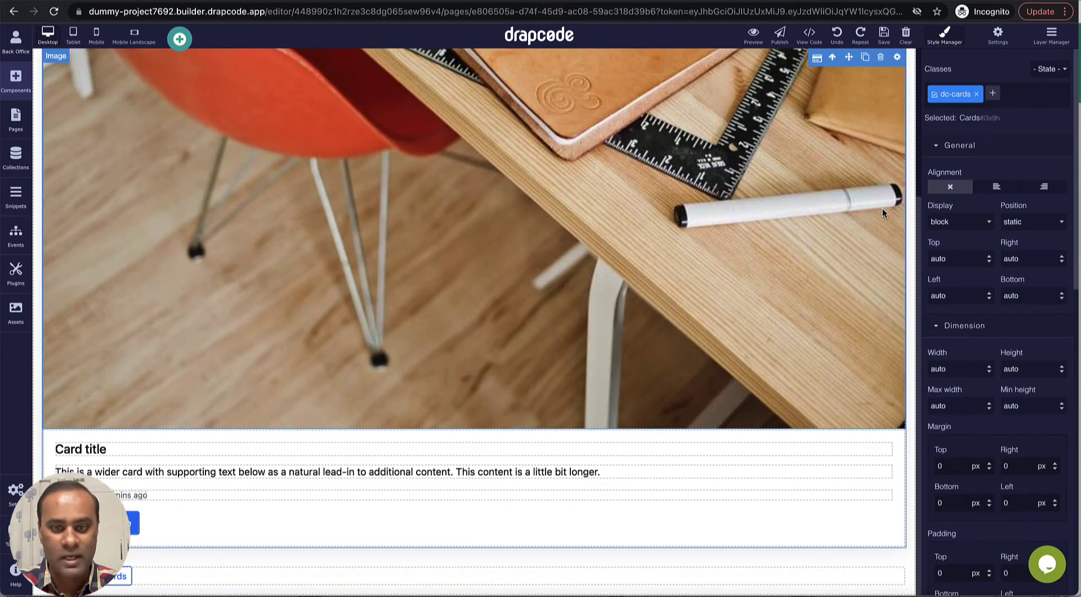
scroll(883, 208, up, 2)
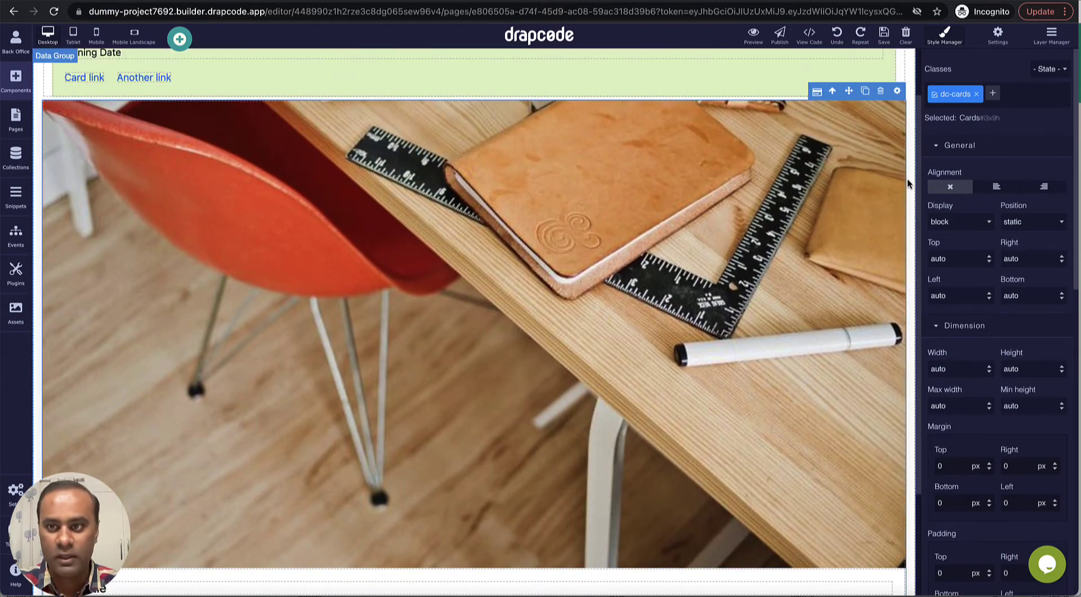
click(905, 184)
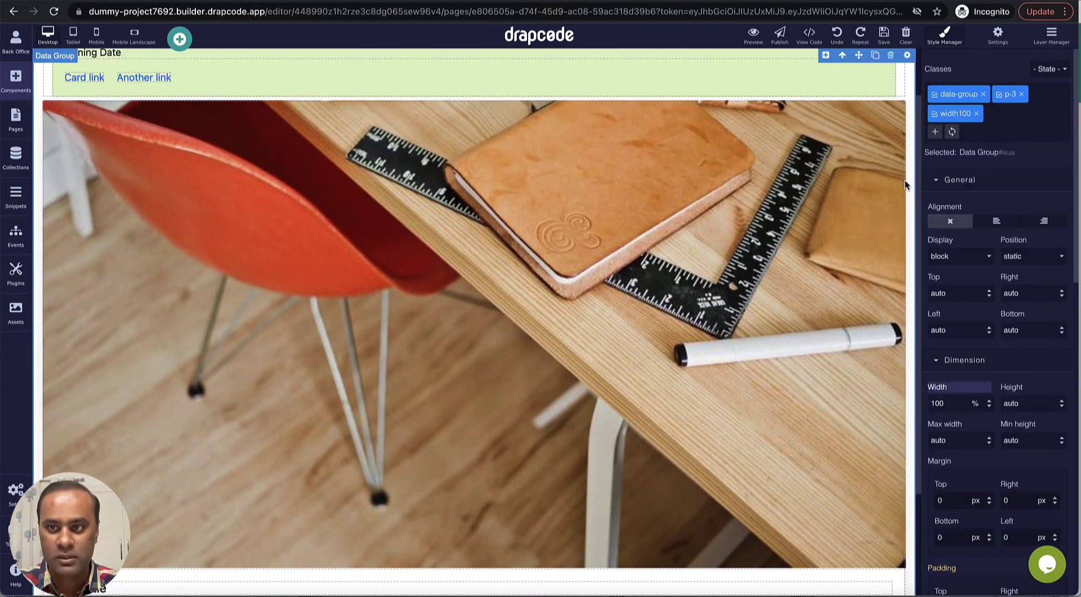
click(894, 121)
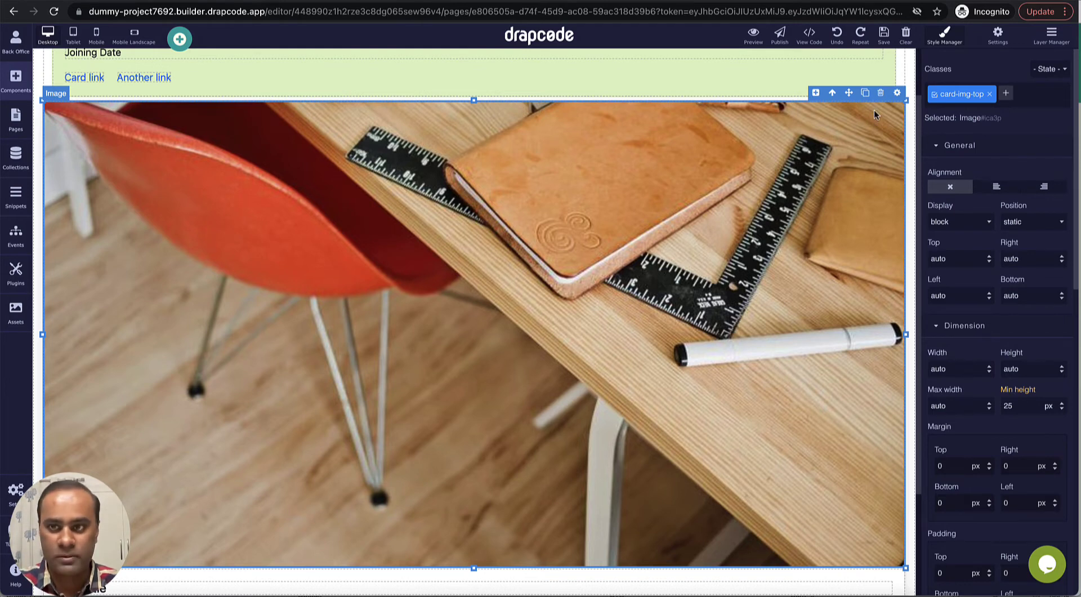
click(1050, 37)
drag(1068, 160, 1064, 135)
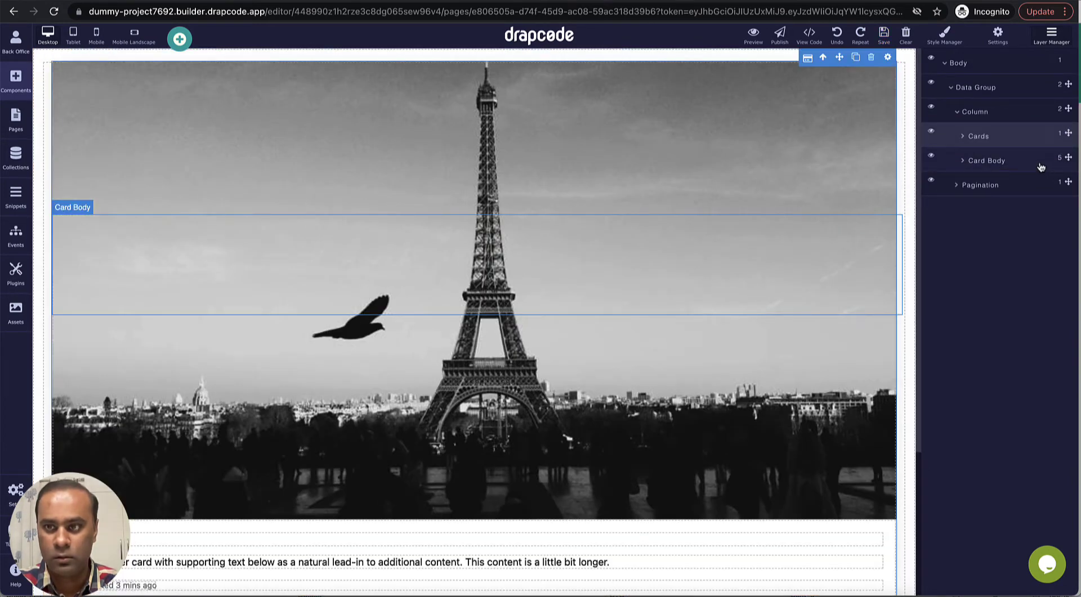
- Delete the old Card Body and the pagination, leaving the image card in the column
click(1041, 164)
scroll(639, 468, down, 1)
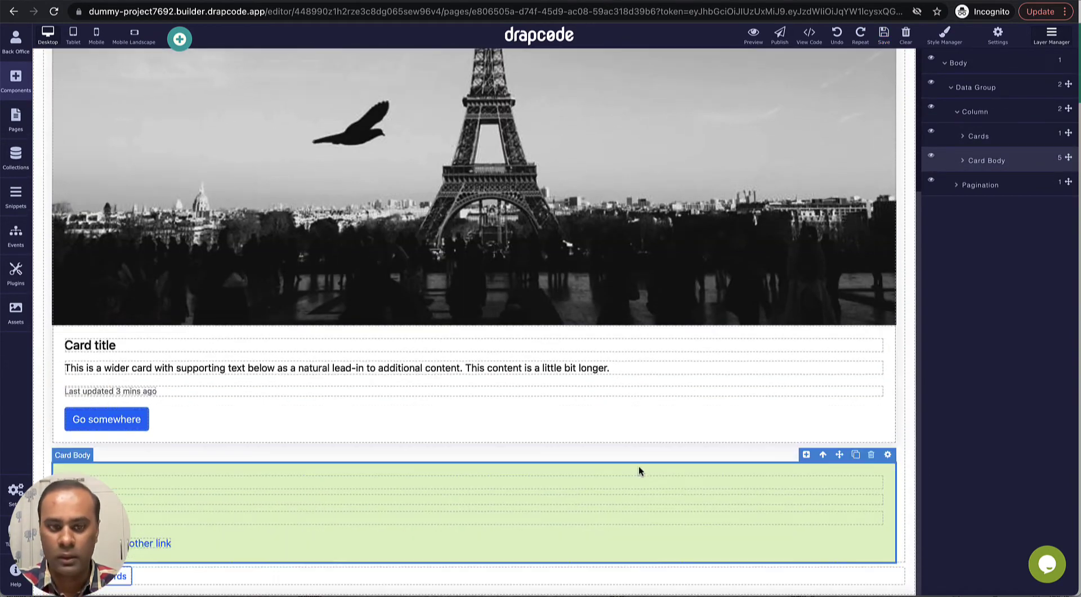
click(871, 455)
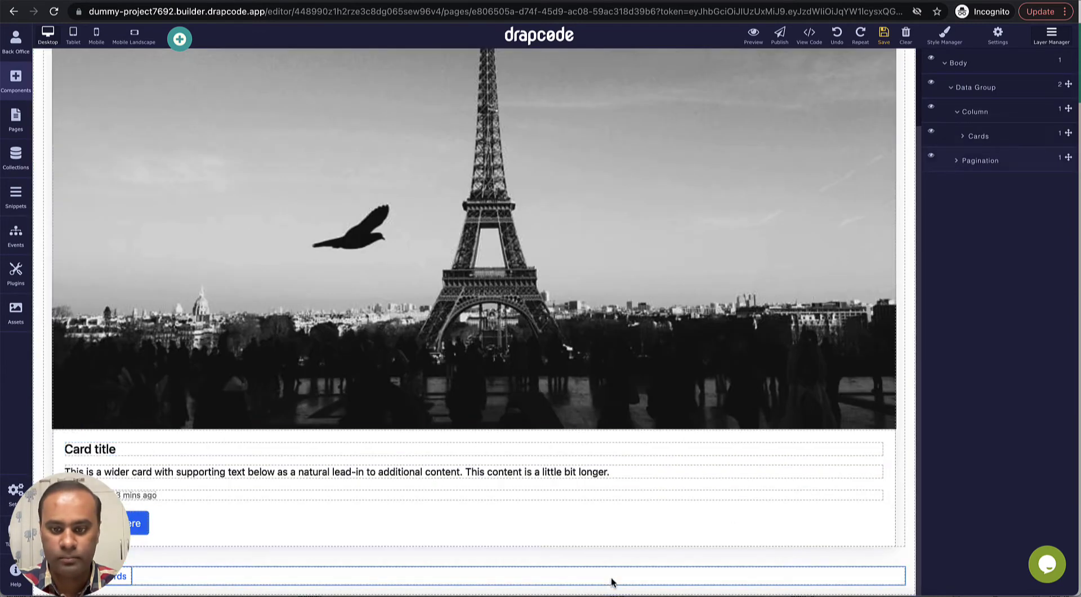
click(611, 580)
click(878, 559)
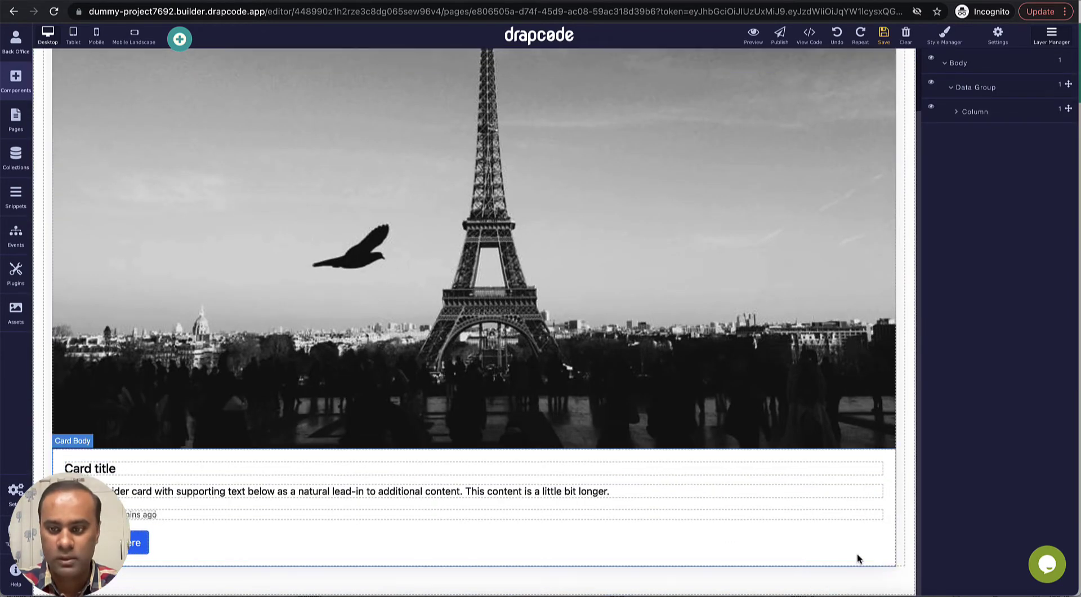
click(900, 514)
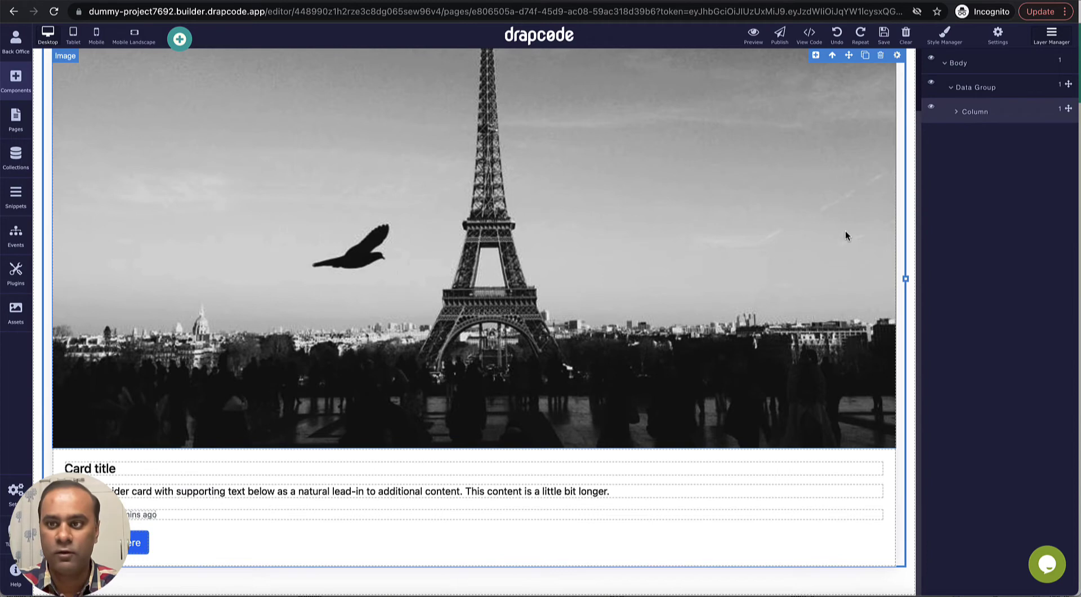
- Keep the column 12/12 on mobiles and set it to 2/12 on Medium, Large and Extra Large screens
click(897, 55)
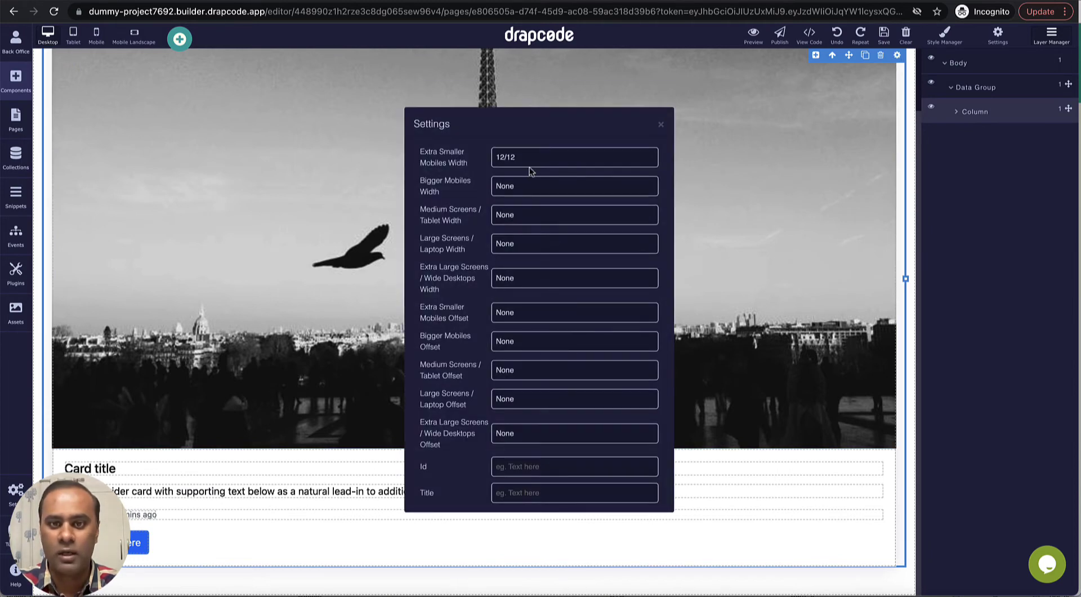
click(529, 159)
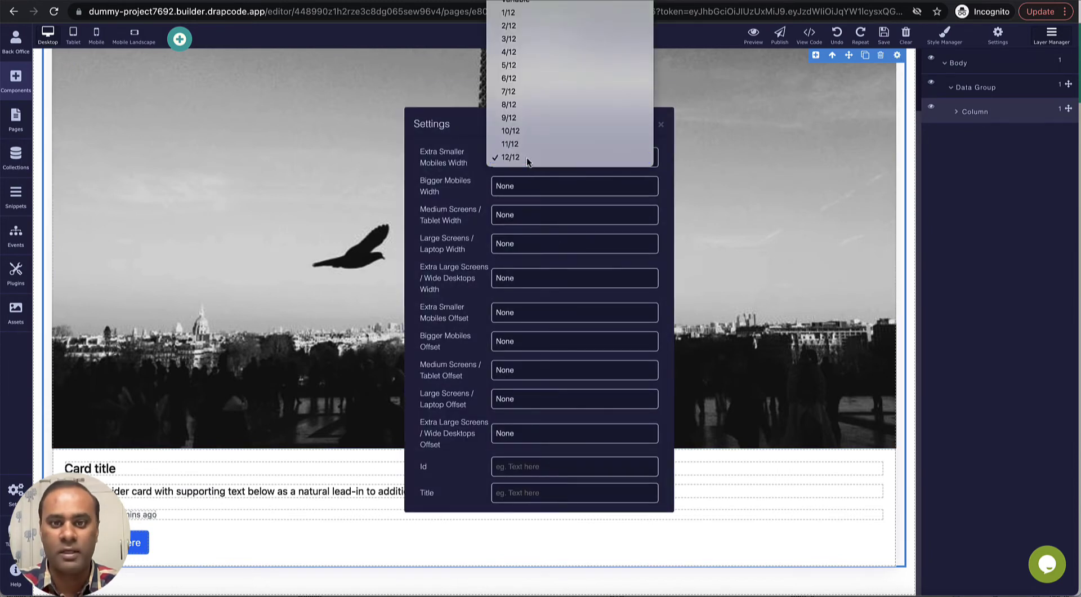
click(526, 157)
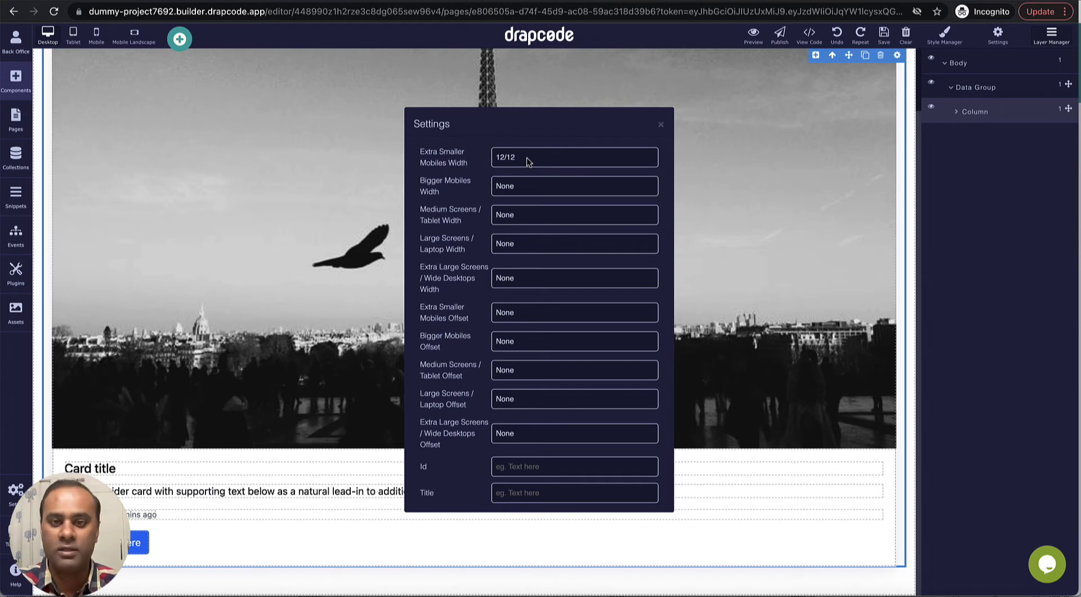
click(522, 186)
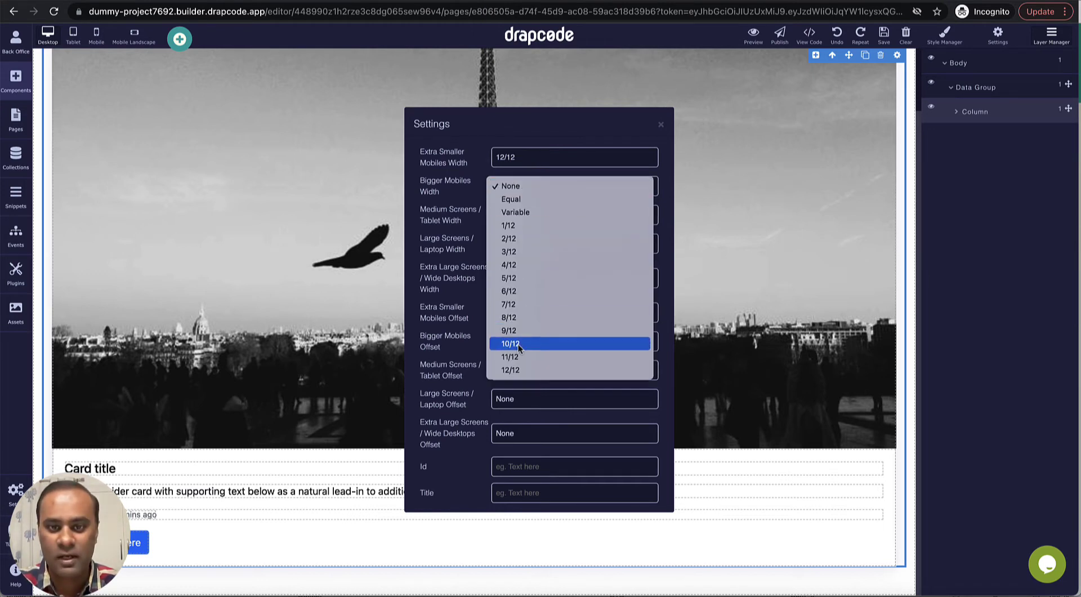
click(519, 370)
click(519, 217)
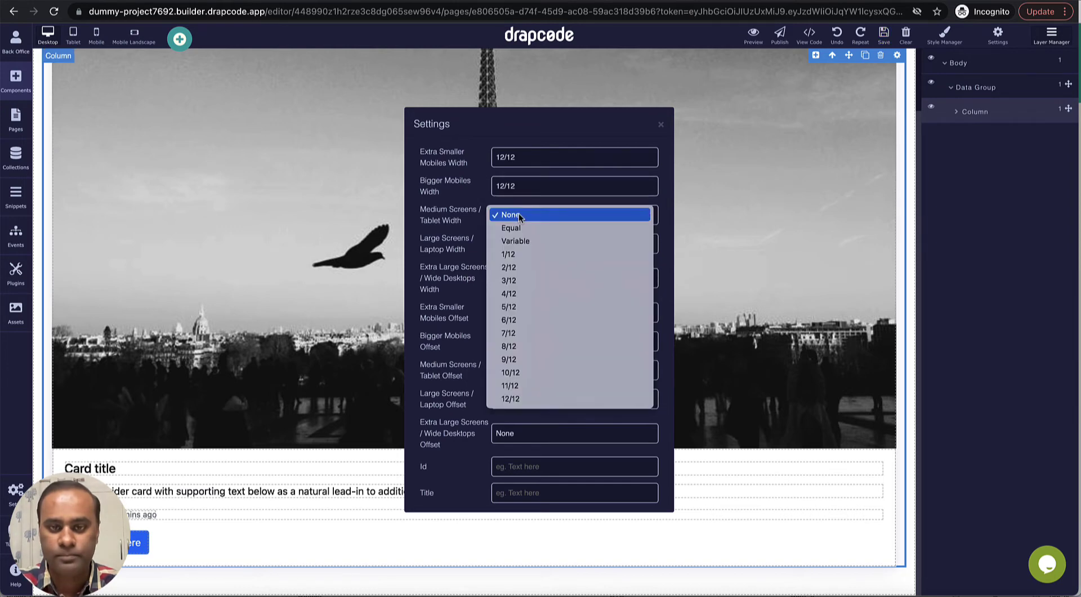
click(522, 267)
click(519, 246)
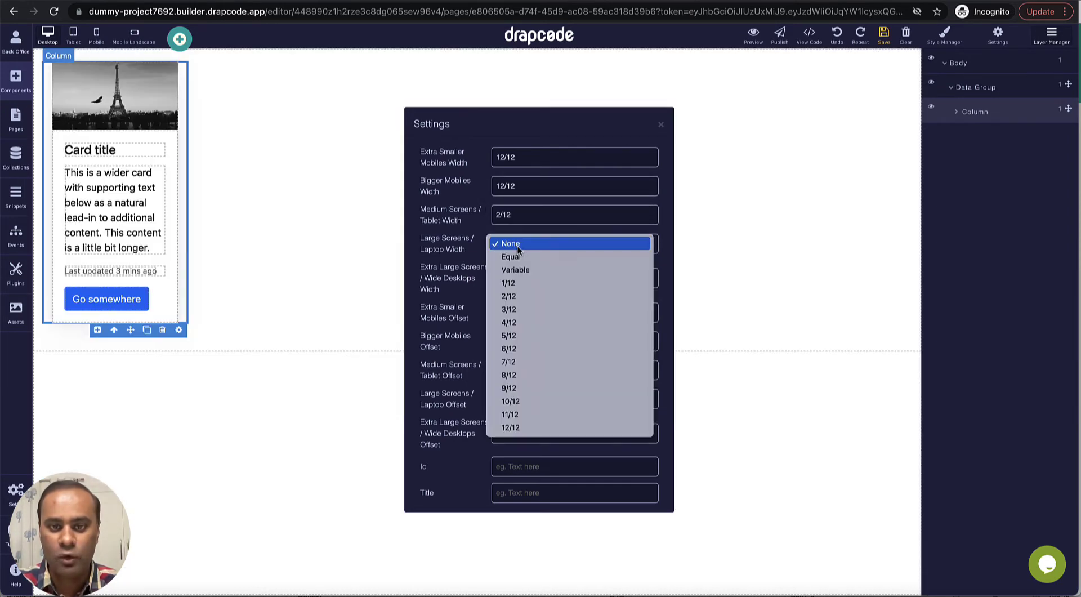
click(520, 296)
click(520, 277)
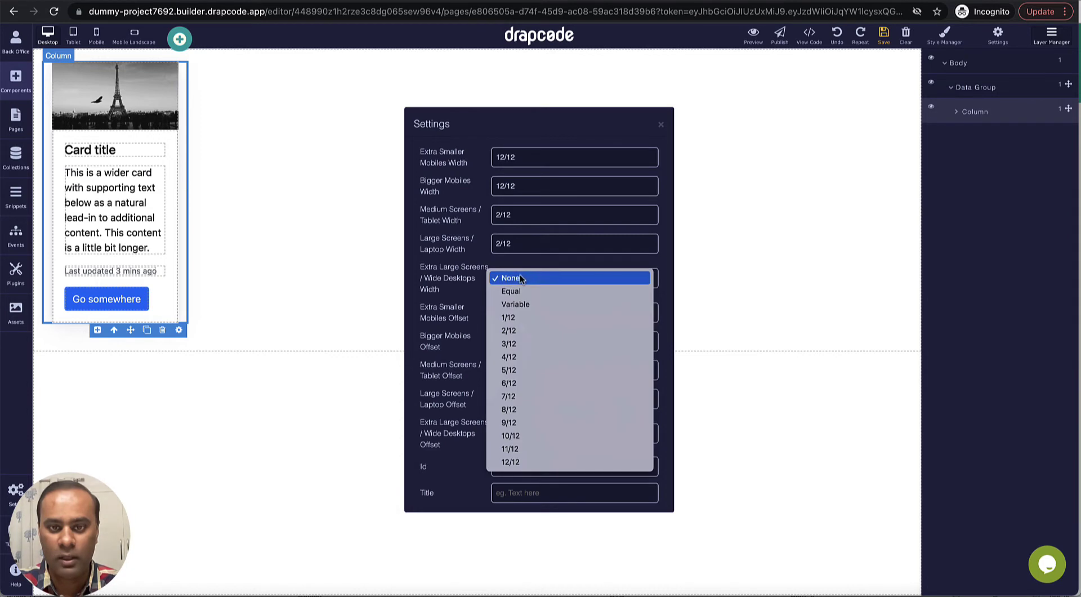
click(524, 331)
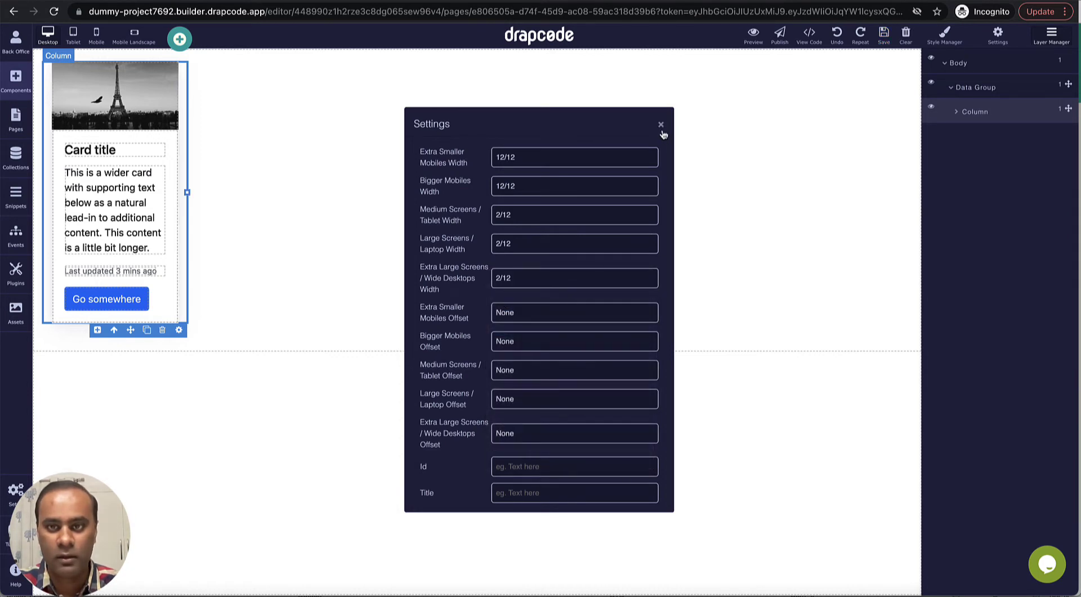
click(662, 126)
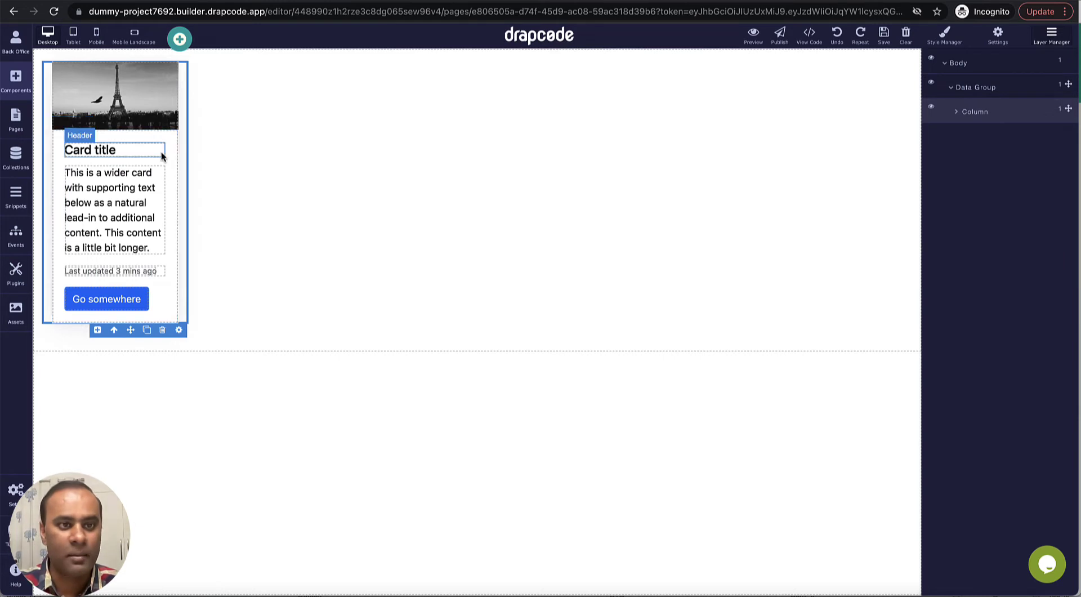
- Bind the card image to the Person collection's Image field
click(161, 126)
click(169, 136)
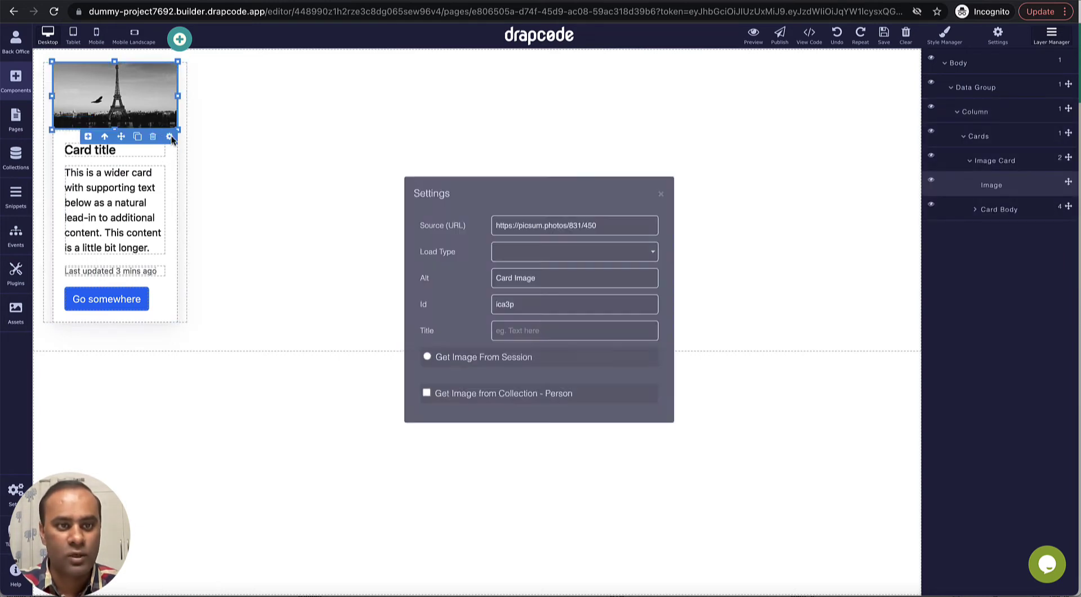
click(434, 405)
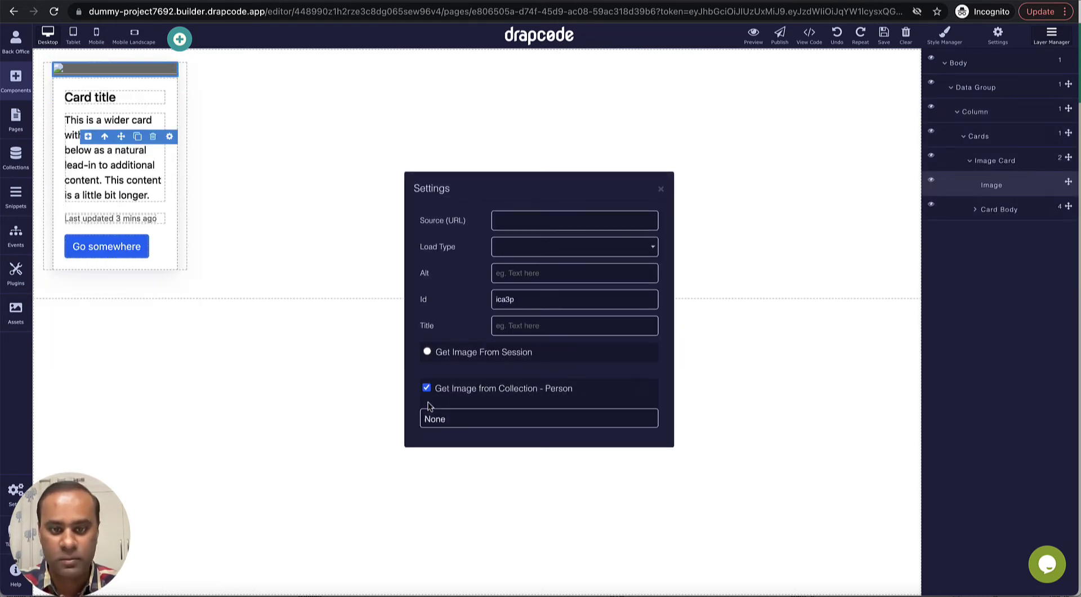
click(495, 419)
click(490, 435)
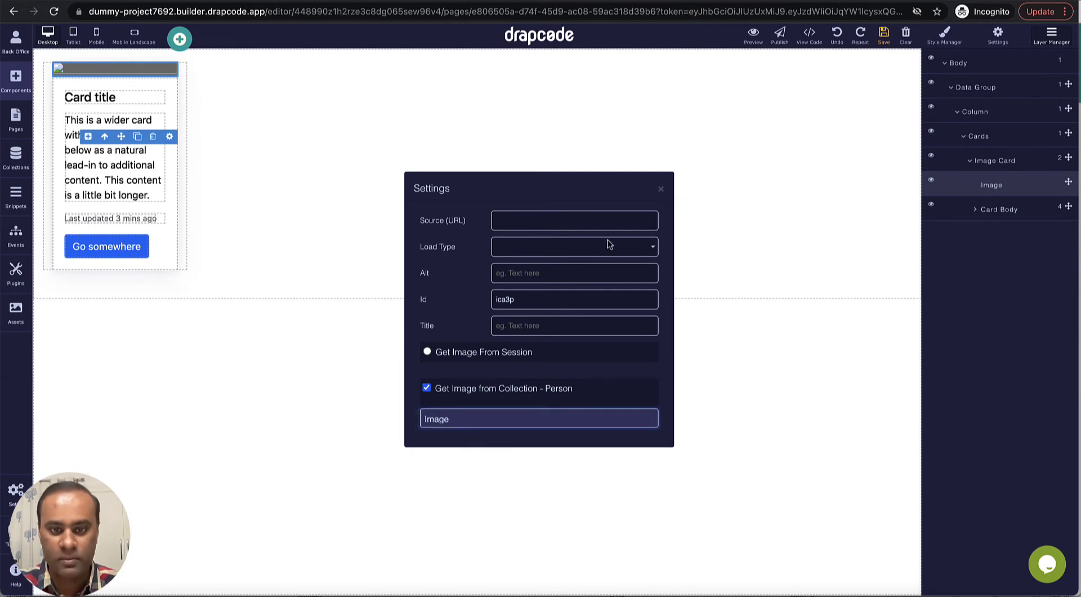
click(661, 189)
- Make the card title show the Person Name from the collection
click(150, 100)
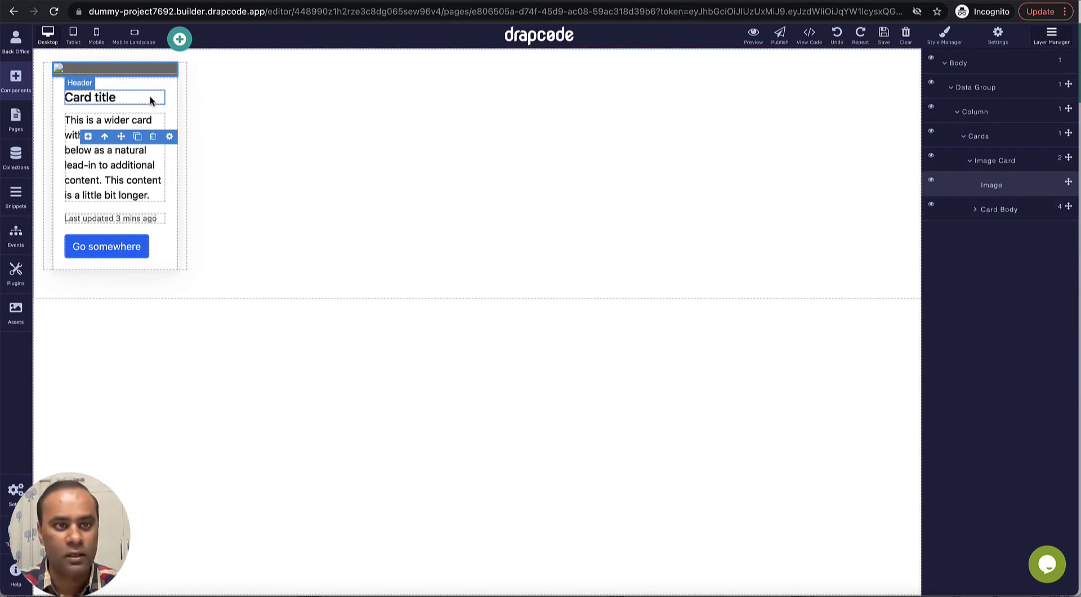
click(157, 82)
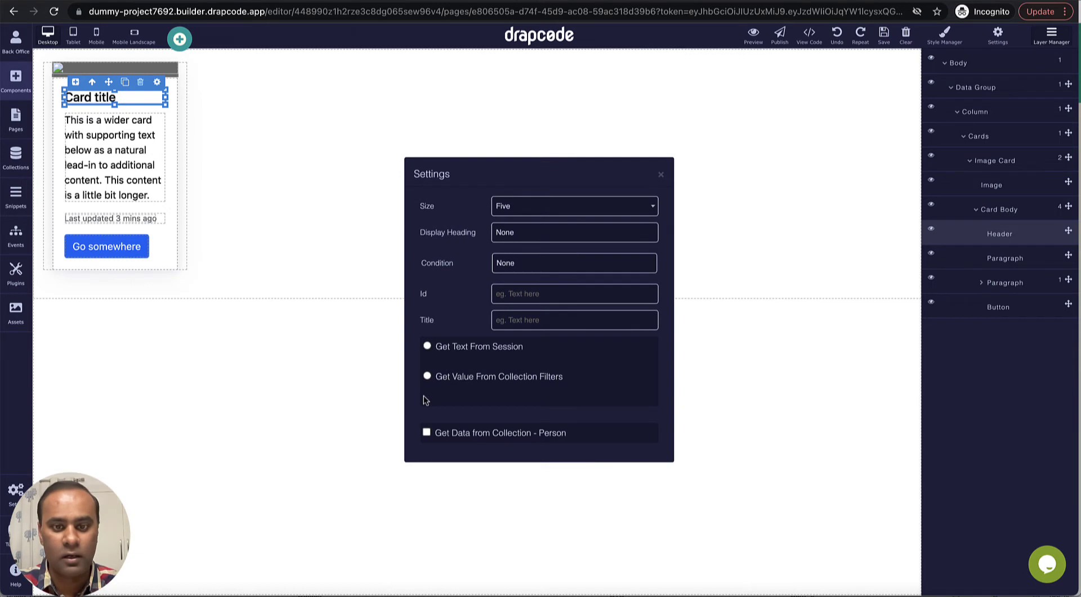
click(427, 432)
click(505, 446)
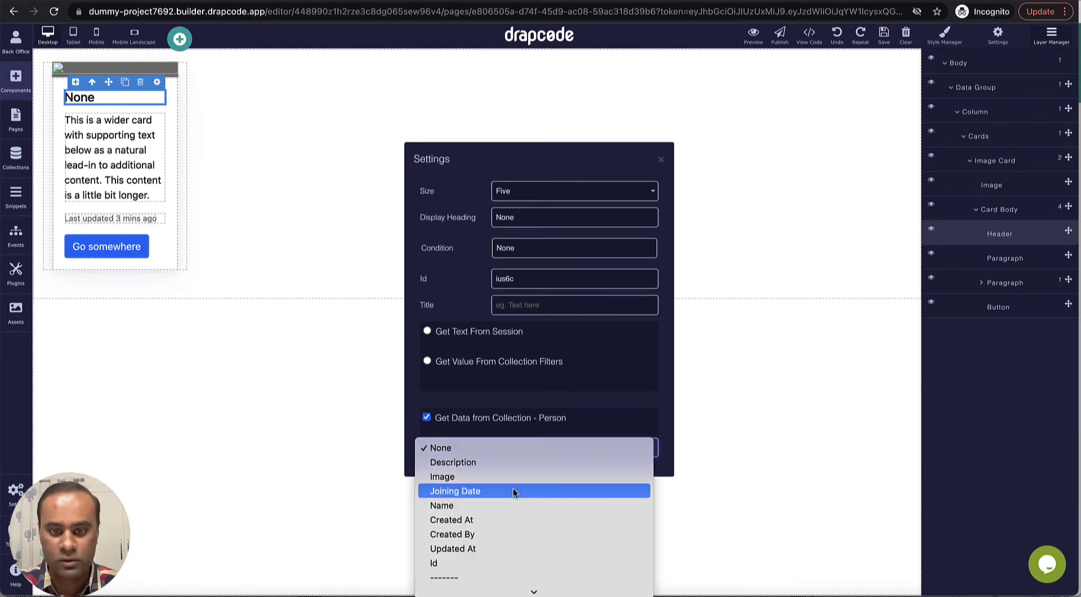
click(510, 502)
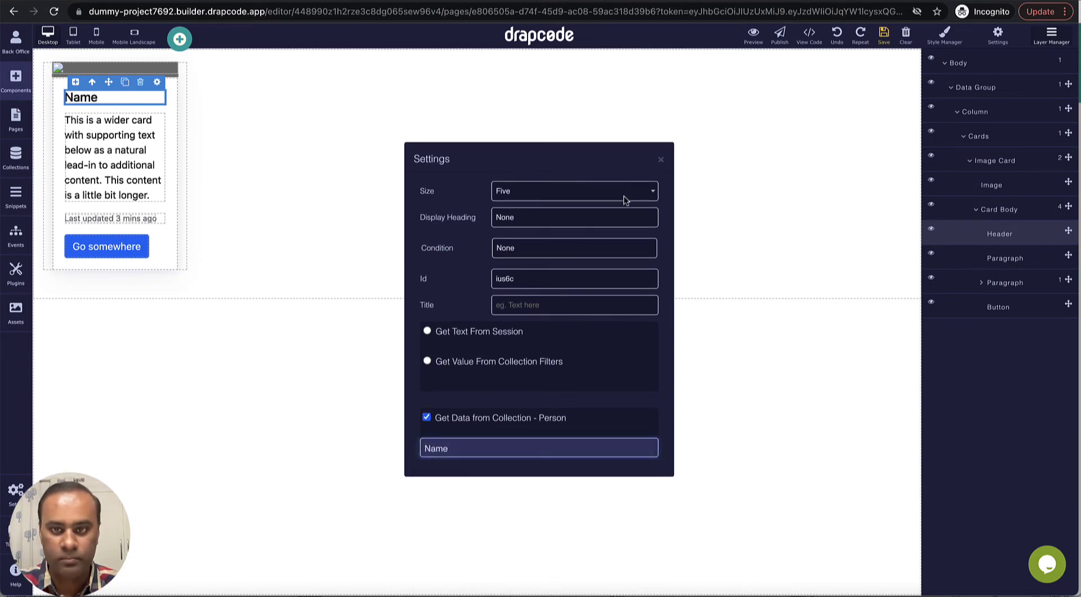
click(661, 162)
- Make the card paragraph show the Person Description from the collection
click(141, 160)
click(157, 105)
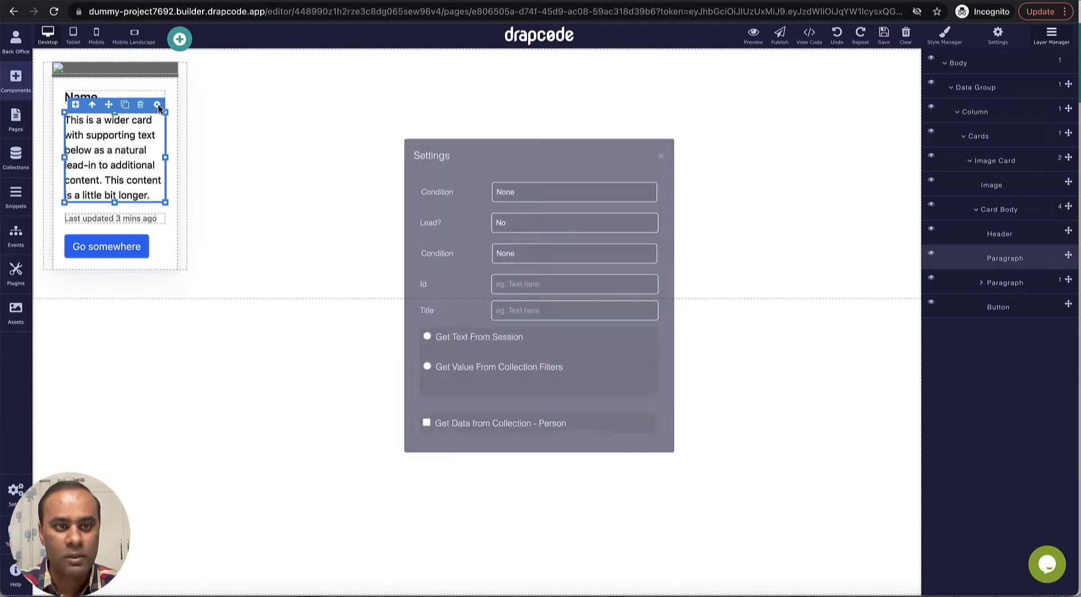
click(426, 435)
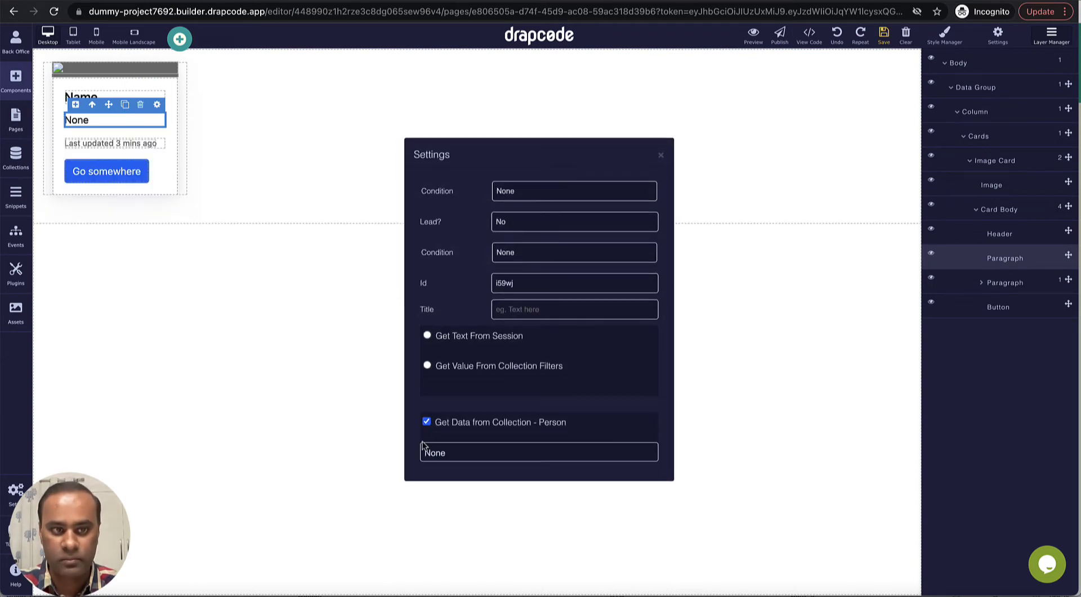
click(523, 452)
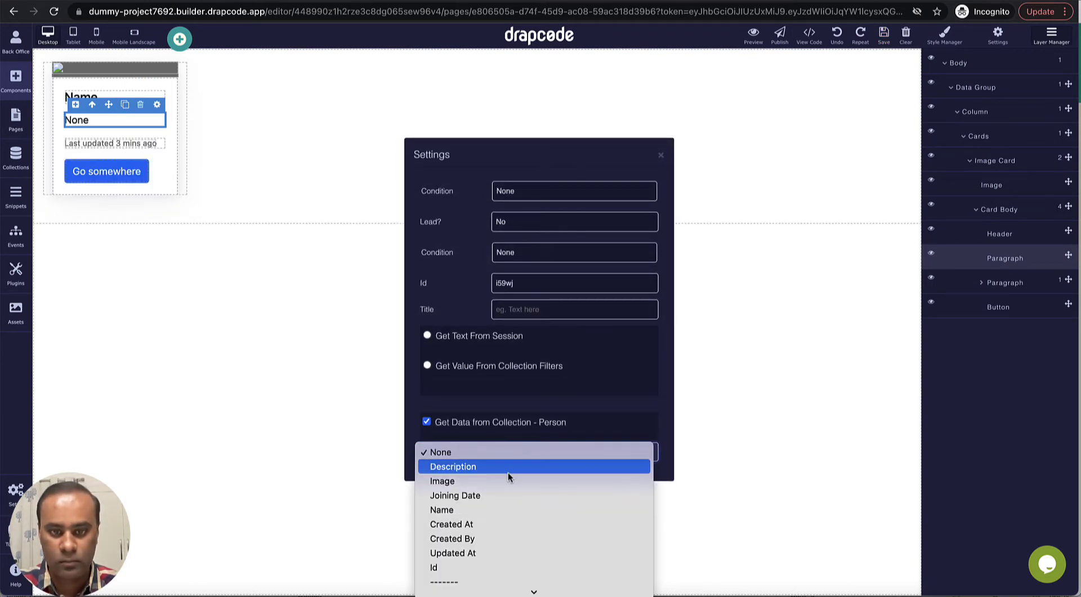
click(507, 469)
click(661, 158)
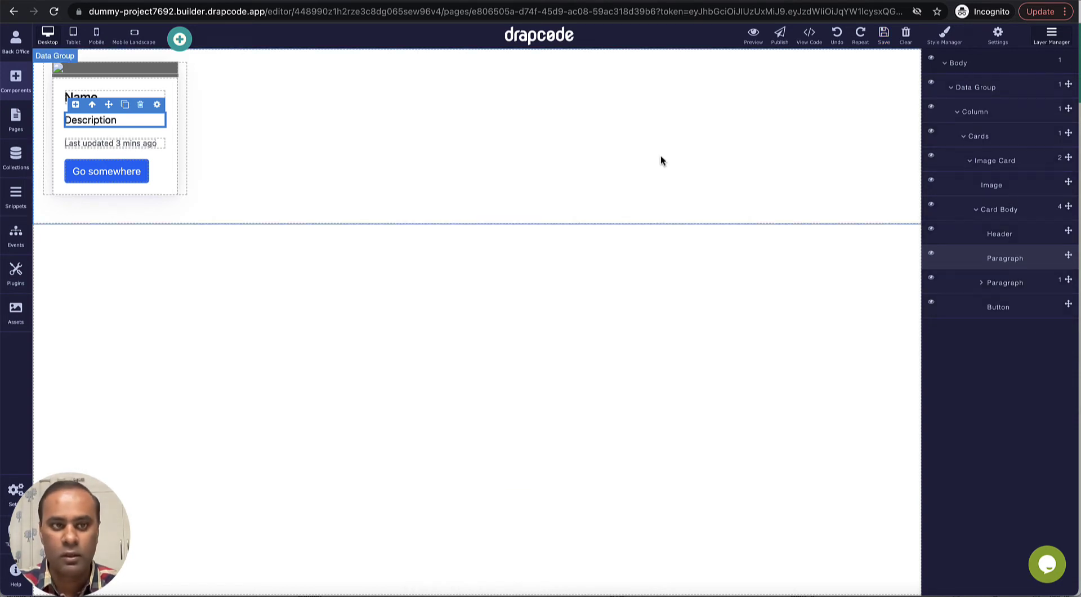
click(646, 174)
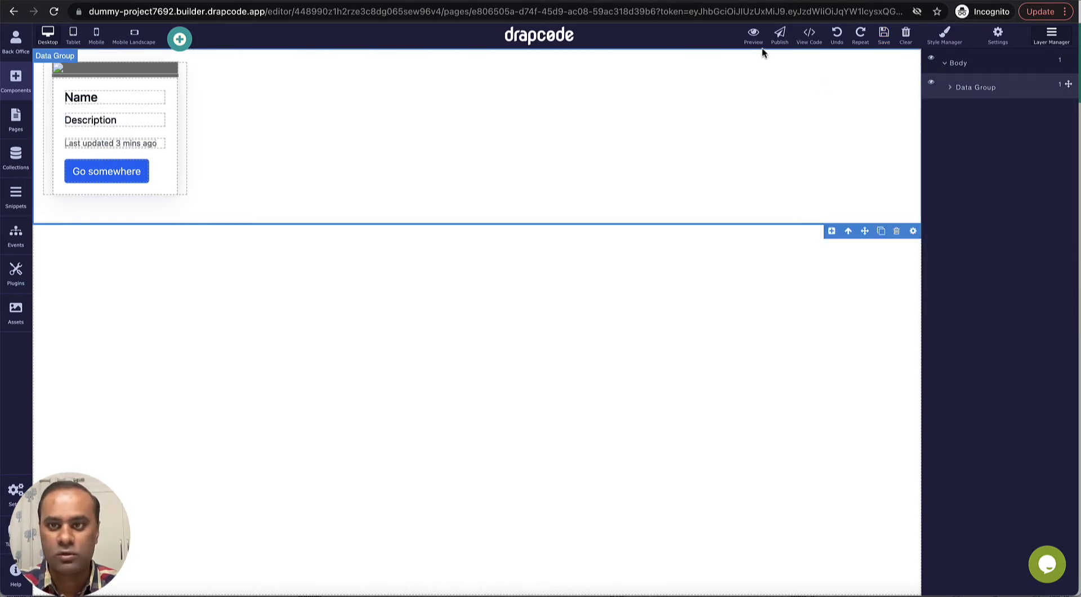
click(754, 35)
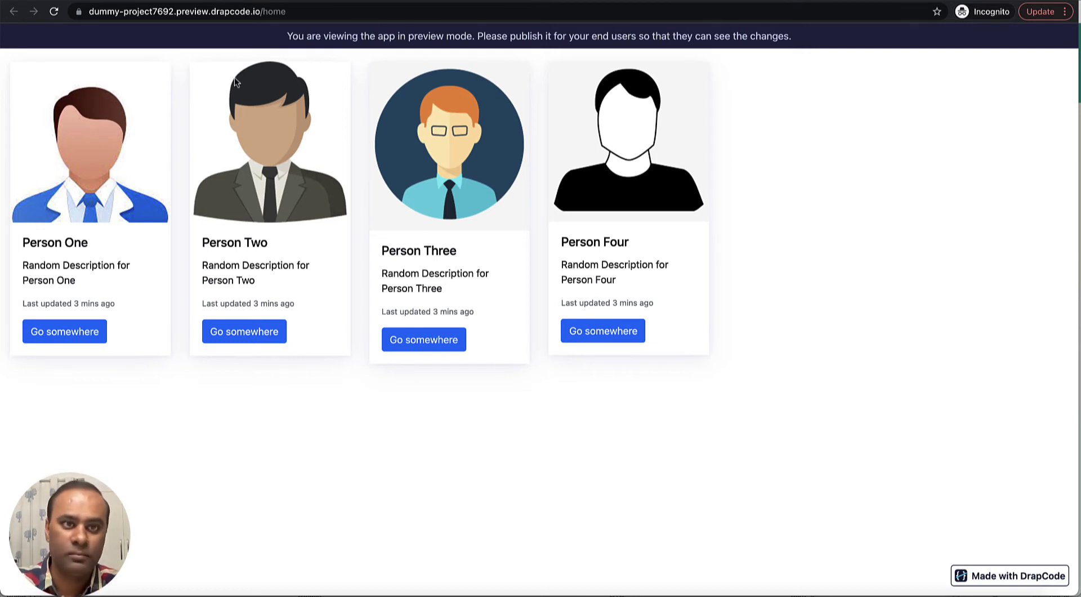
- Delete the column holding the old card from the Data Group
click(197, 1)
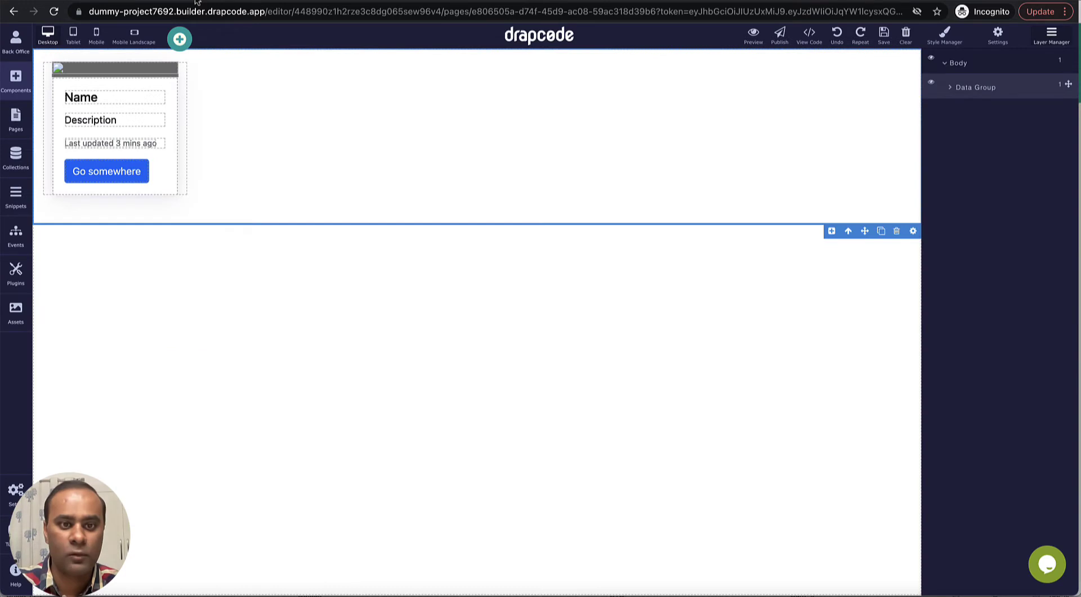
click(184, 100)
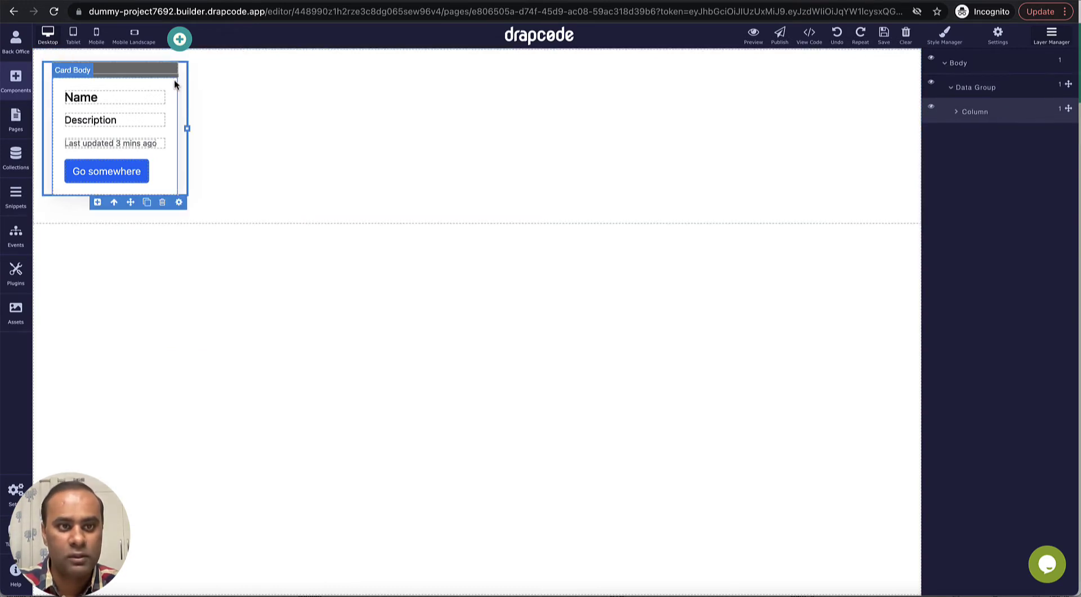
click(163, 202)
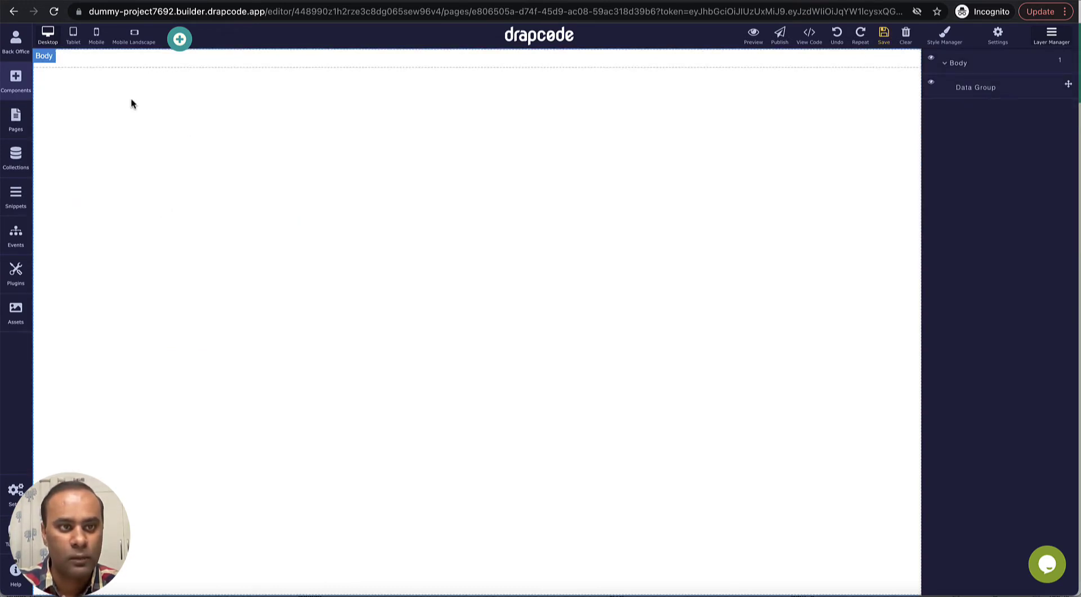
- Drag Cards into the Data Group and choose the Awesome product template
click(26, 84)
scroll(97, 284, down, 1)
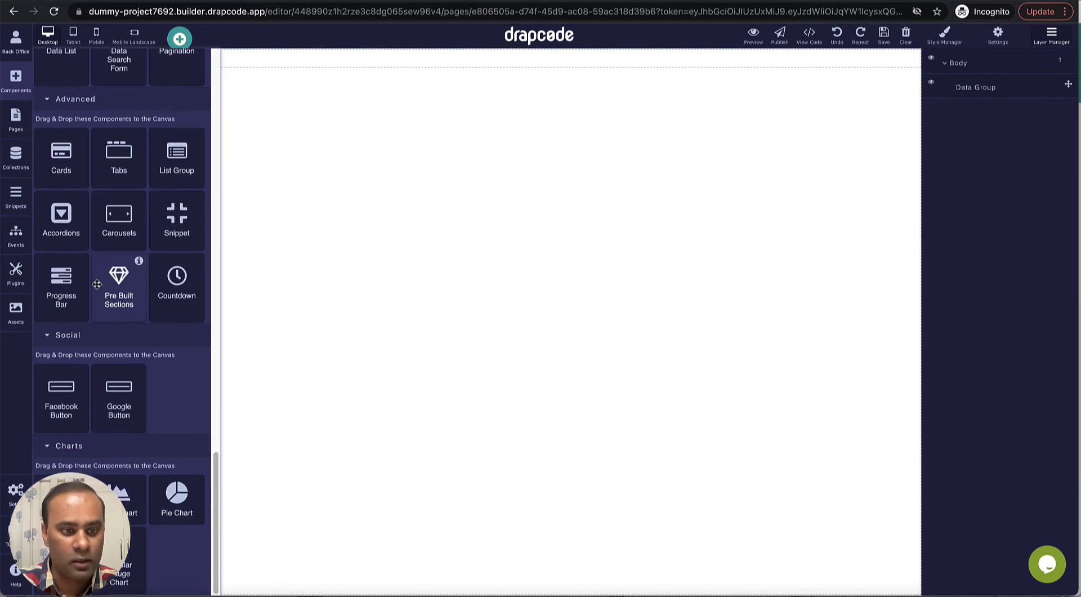
scroll(85, 264, up, 1)
drag(62, 181, 287, 63)
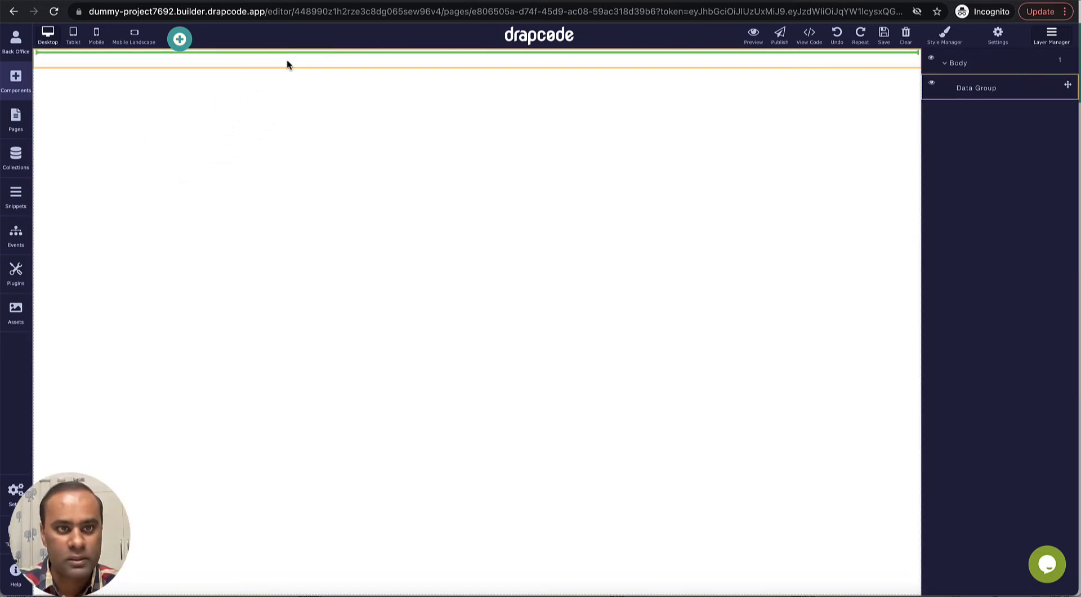
scroll(564, 294, down, 6)
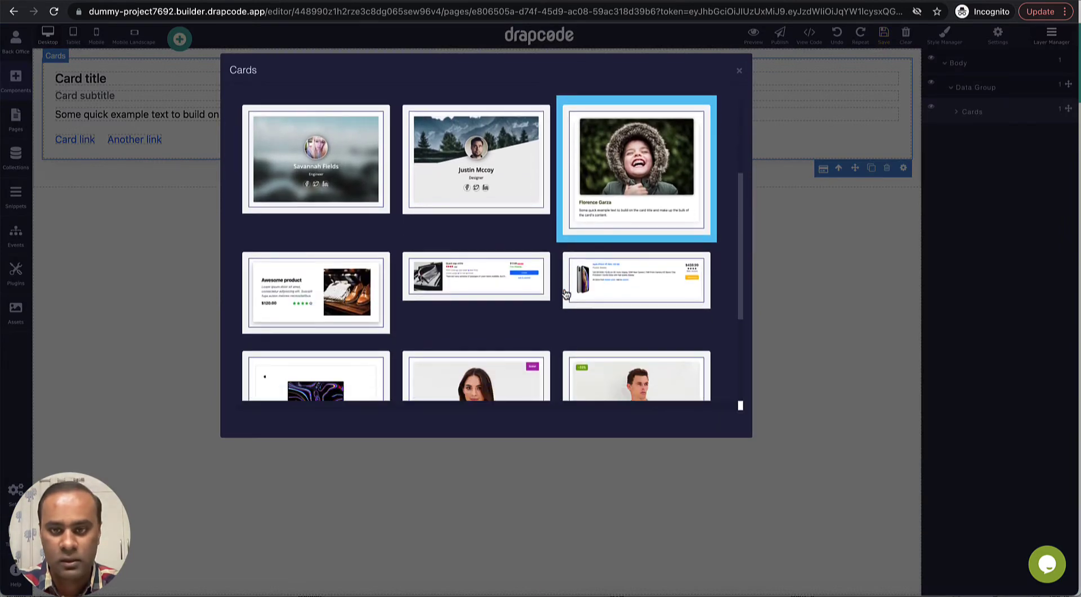
scroll(566, 293, up, 5)
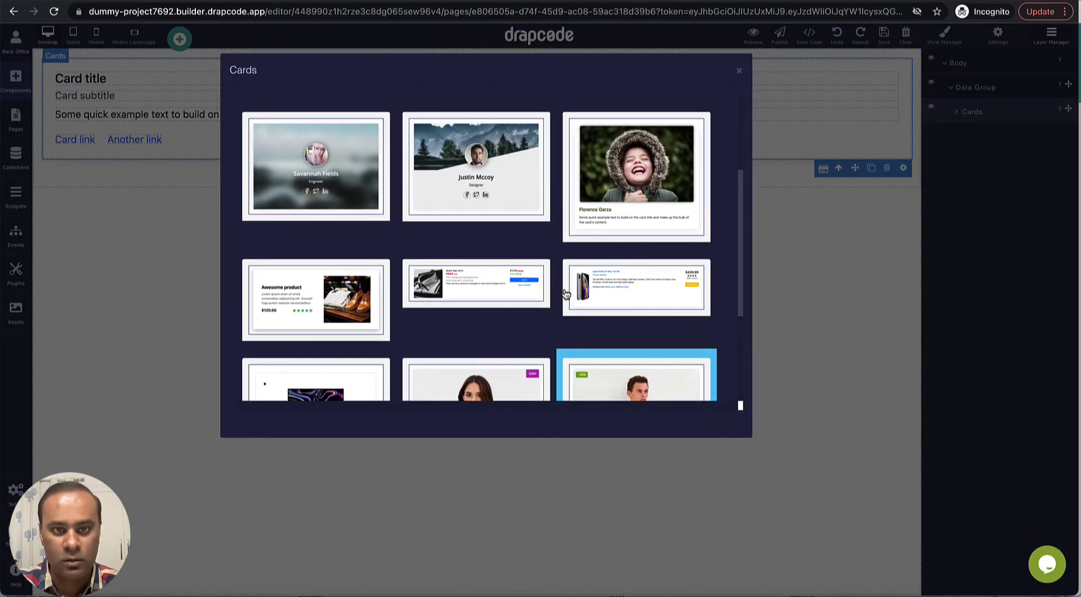
click(347, 314)
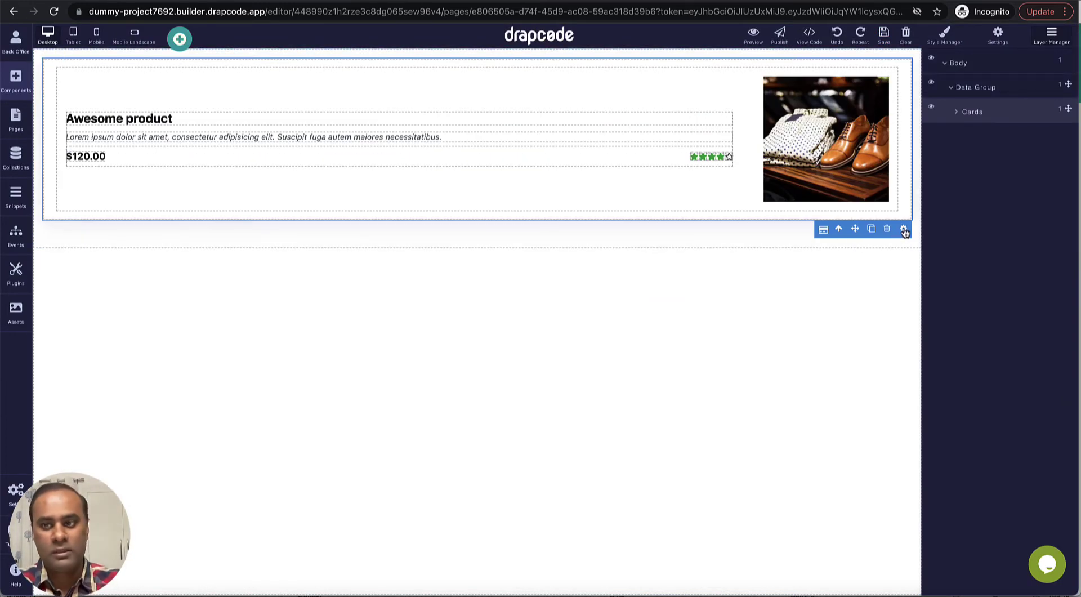
- Drag a Column component from Layout into the Data Group
click(956, 113)
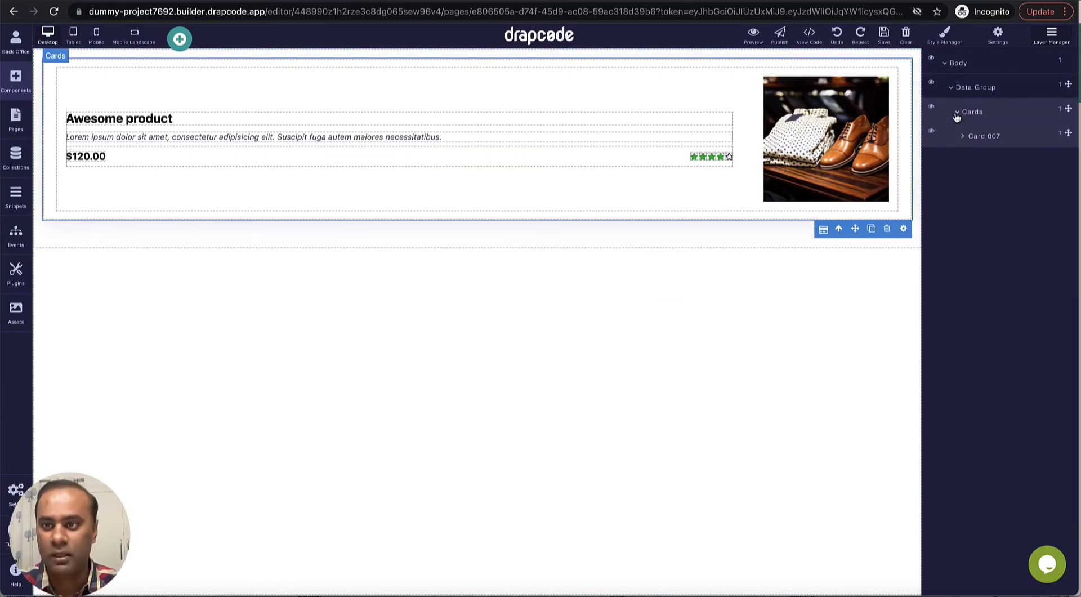
click(963, 136)
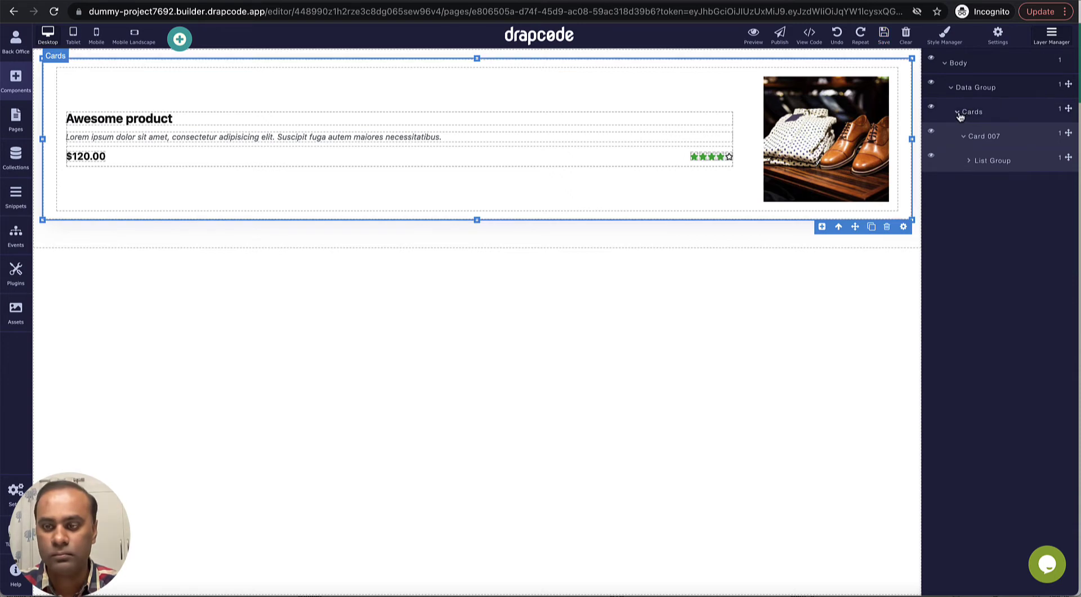
click(957, 112)
click(16, 81)
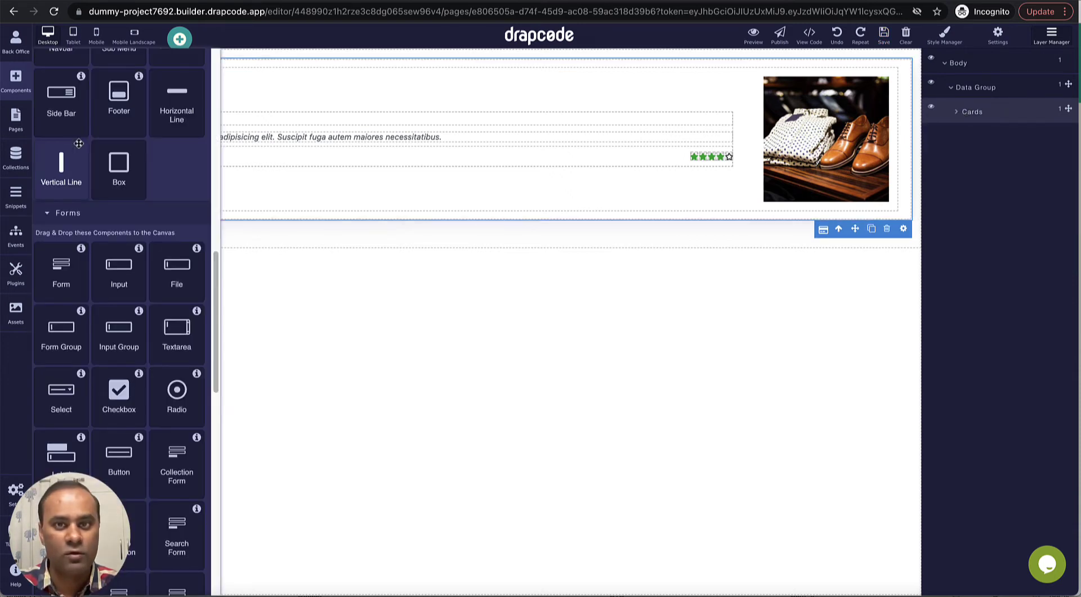
scroll(79, 143, up, 12)
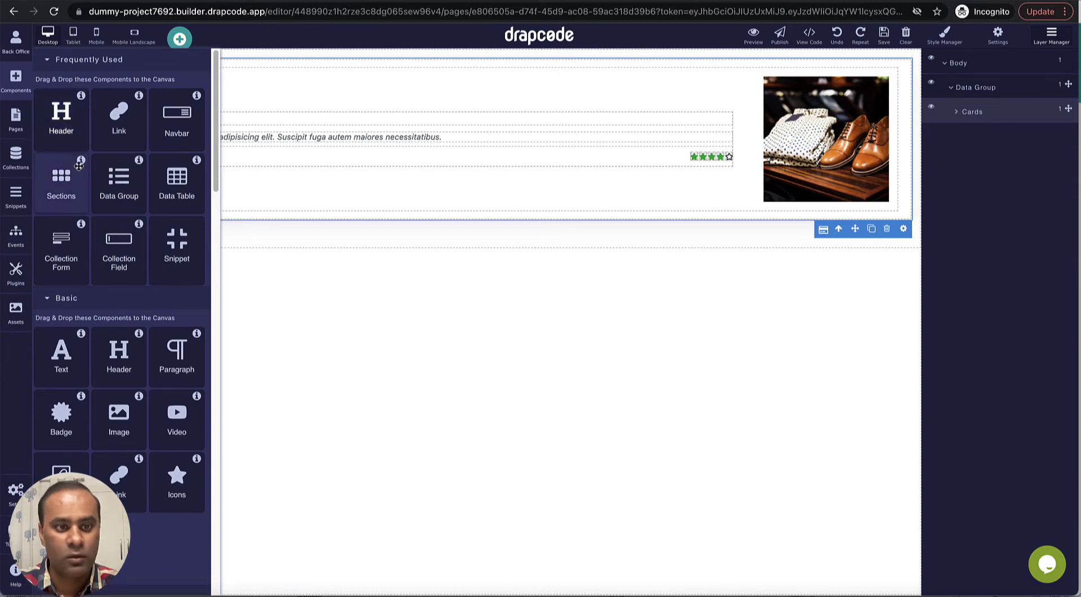
scroll(112, 405, down, 4)
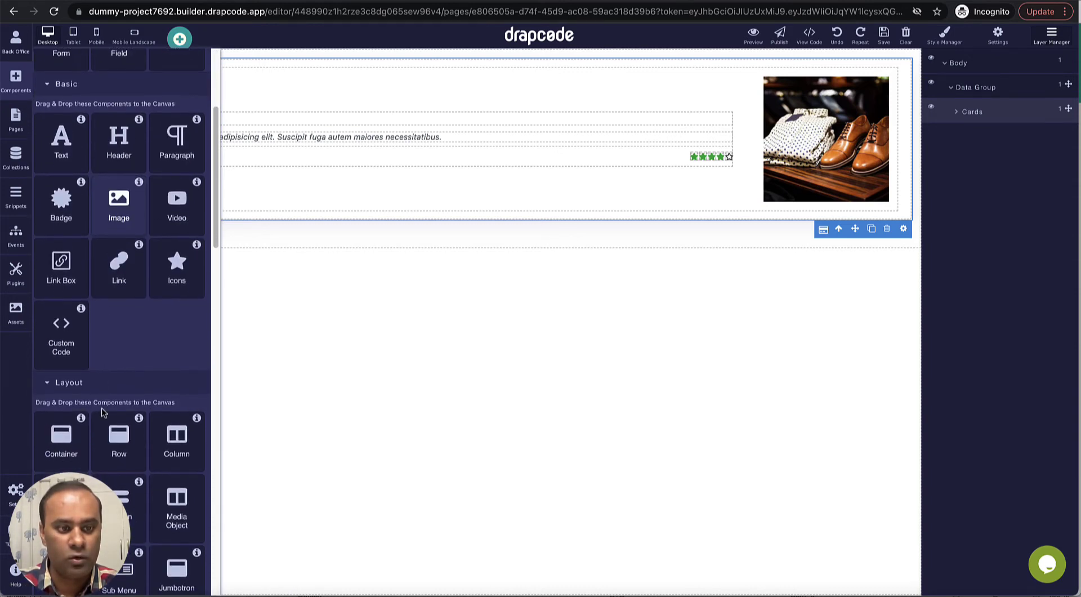
scroll(103, 410, down, 3)
drag(176, 276, 284, 97)
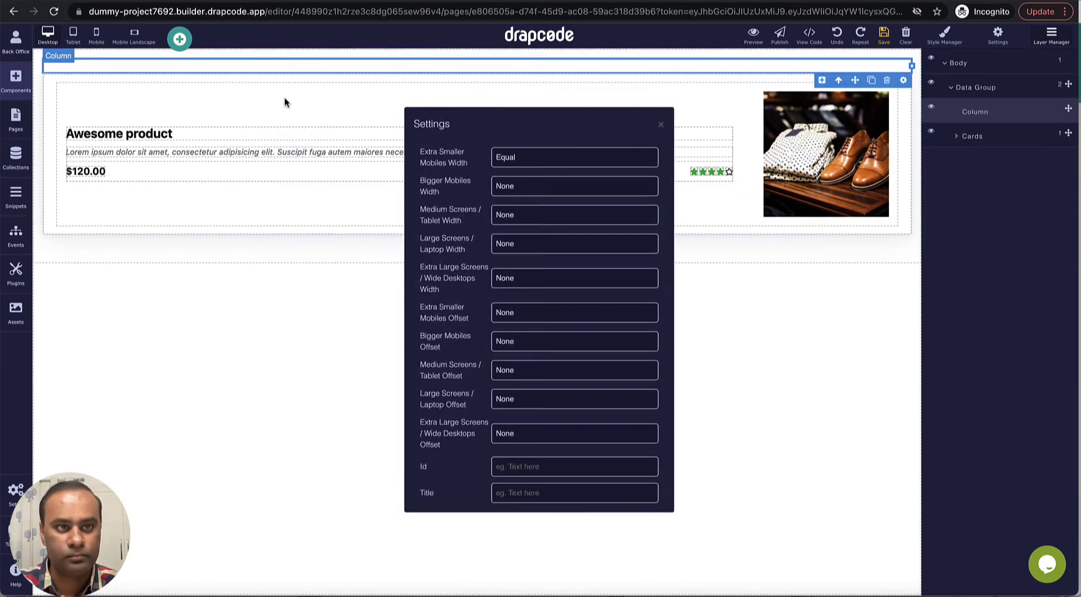
- Set the column width to 6/12 for small mobiles, bigger mobiles, tablets, laptops and wide desktops
click(547, 164)
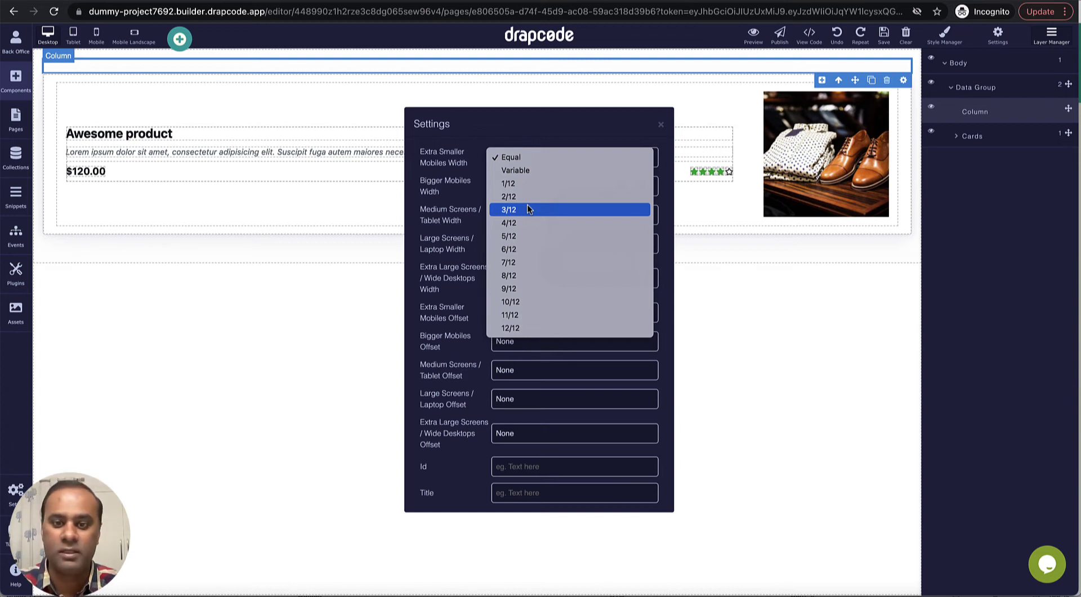
click(532, 249)
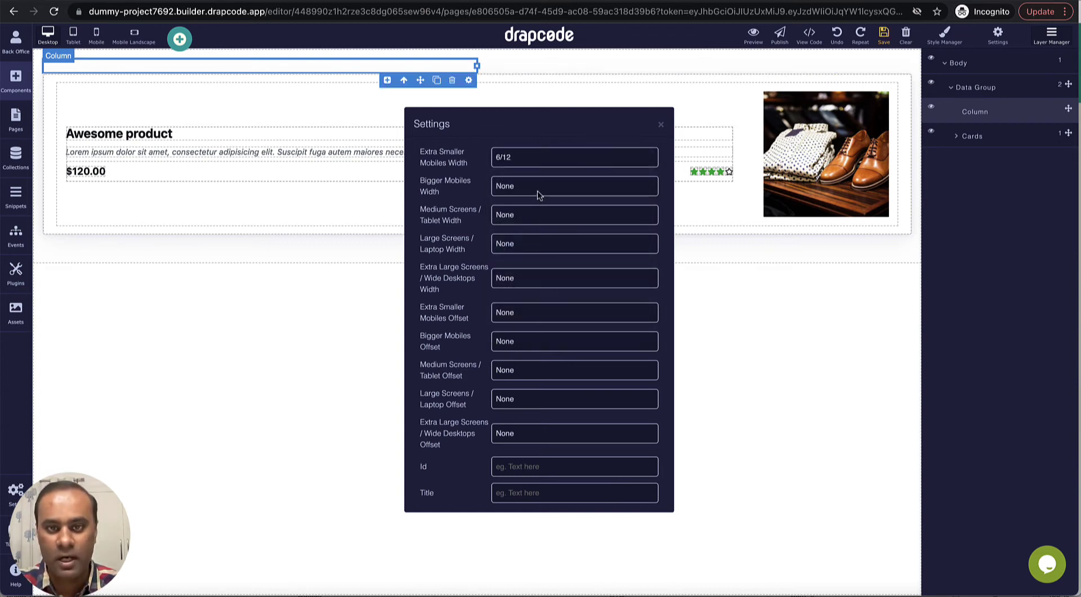
click(537, 188)
click(541, 290)
click(538, 216)
click(538, 215)
click(538, 217)
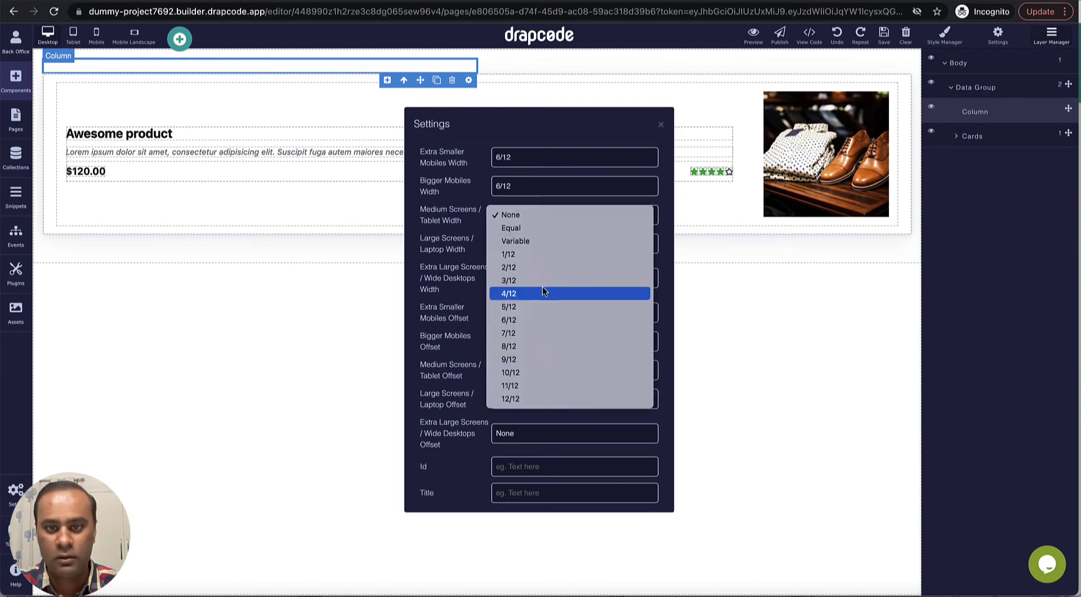
click(541, 319)
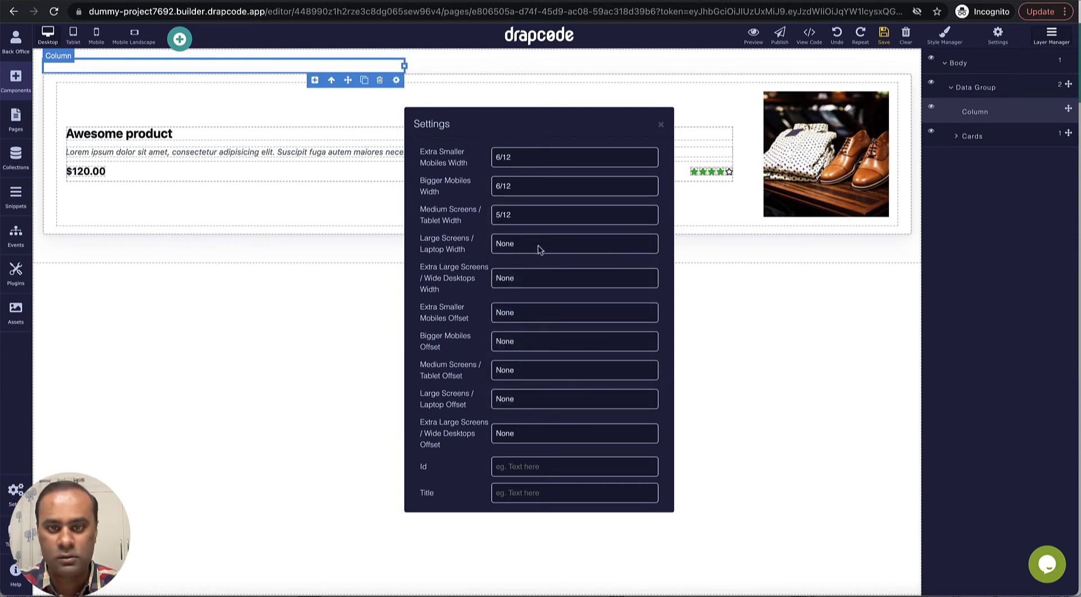
click(538, 217)
click(537, 225)
click(536, 246)
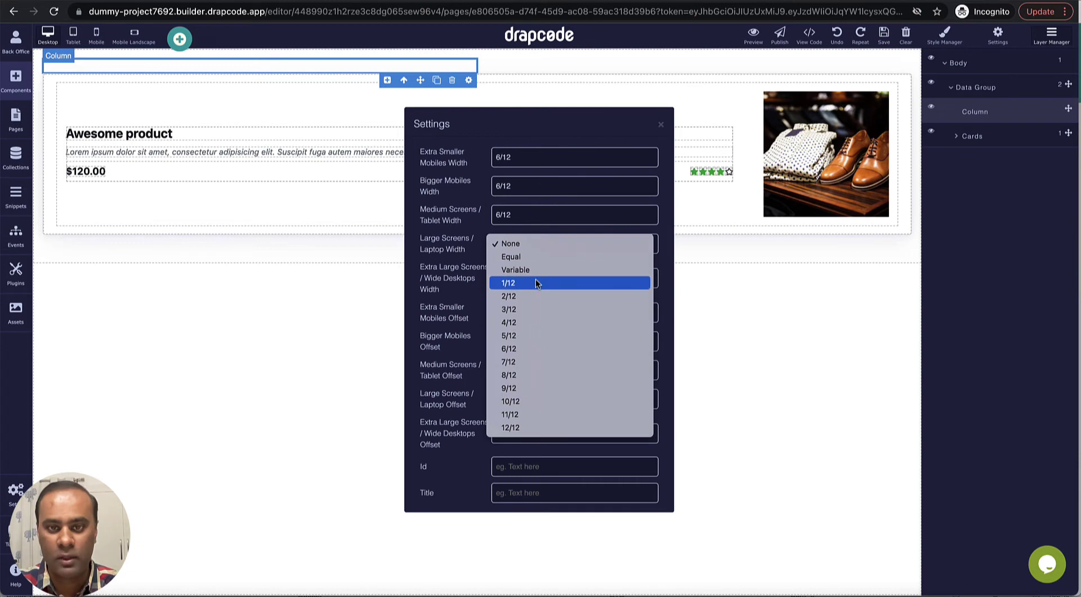
click(535, 347)
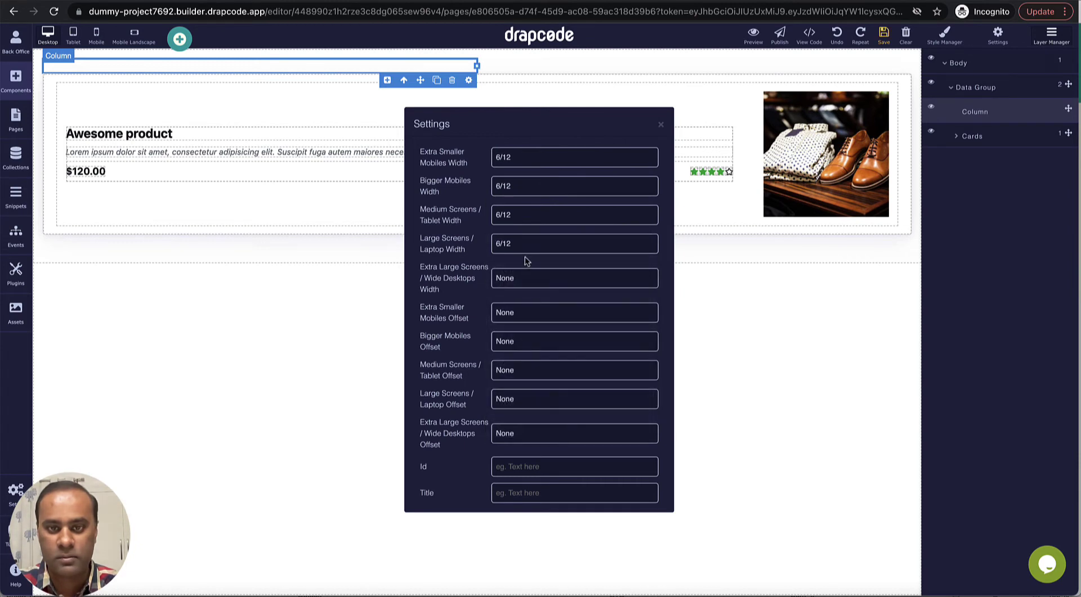
click(529, 282)
click(528, 384)
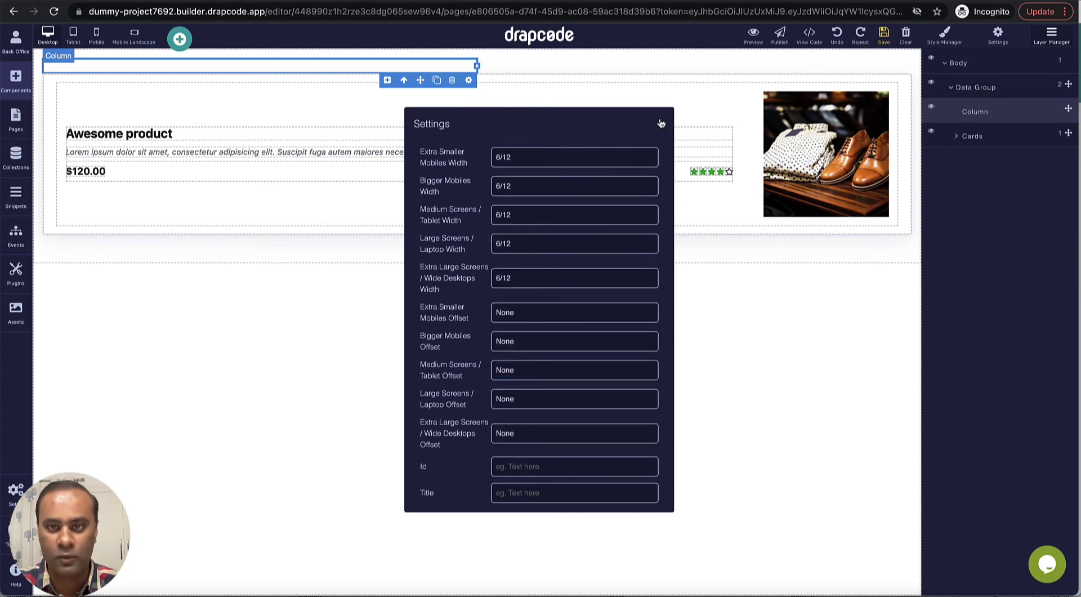
click(661, 125)
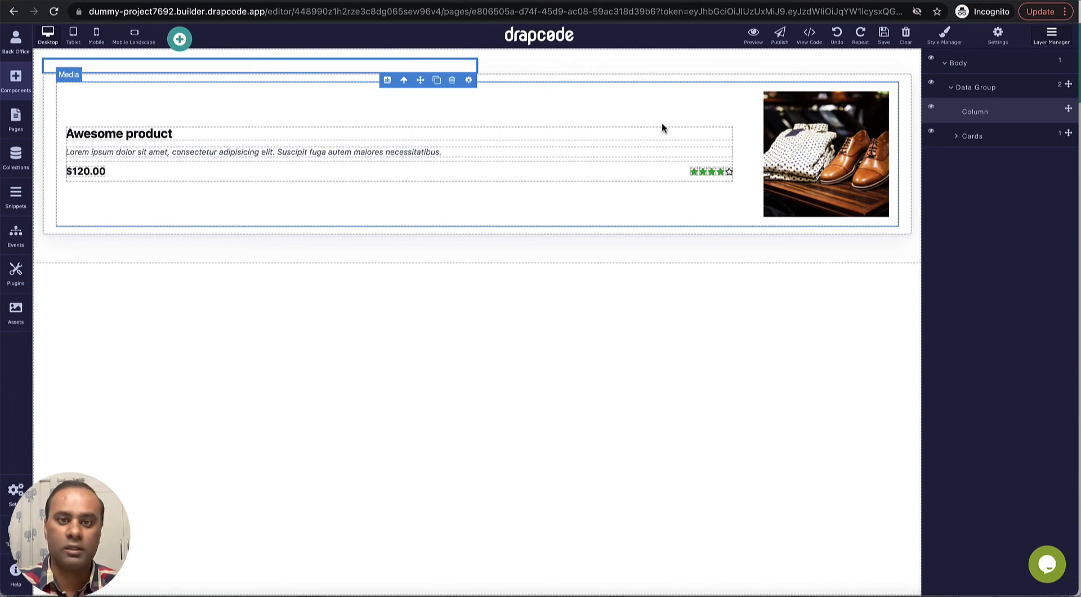
- Move the Cards container inside the new column in the Layer Manager
click(901, 83)
click(956, 137)
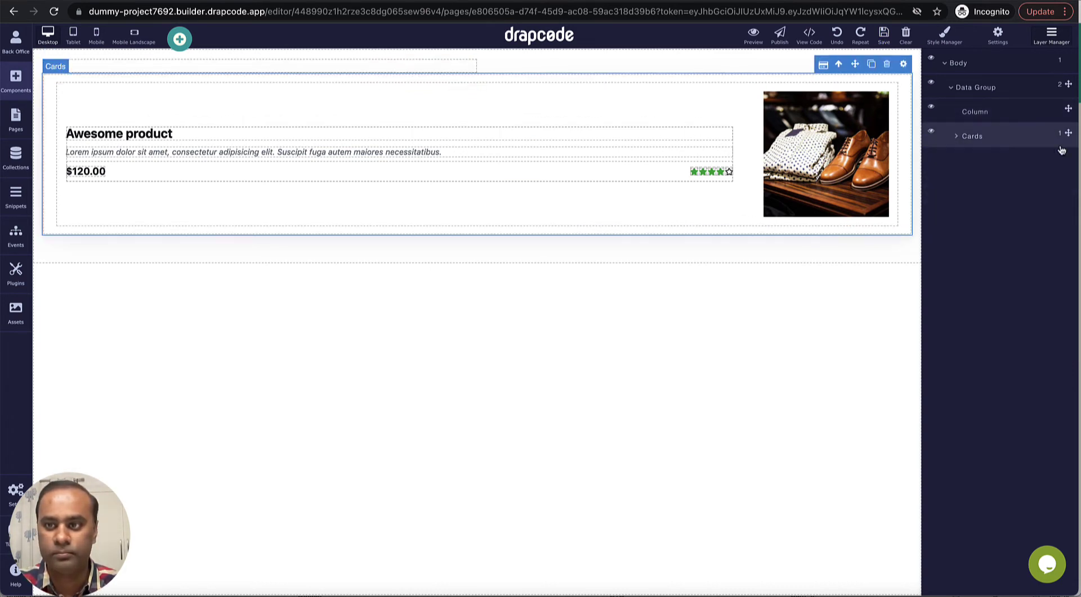
drag(1070, 133, 1064, 111)
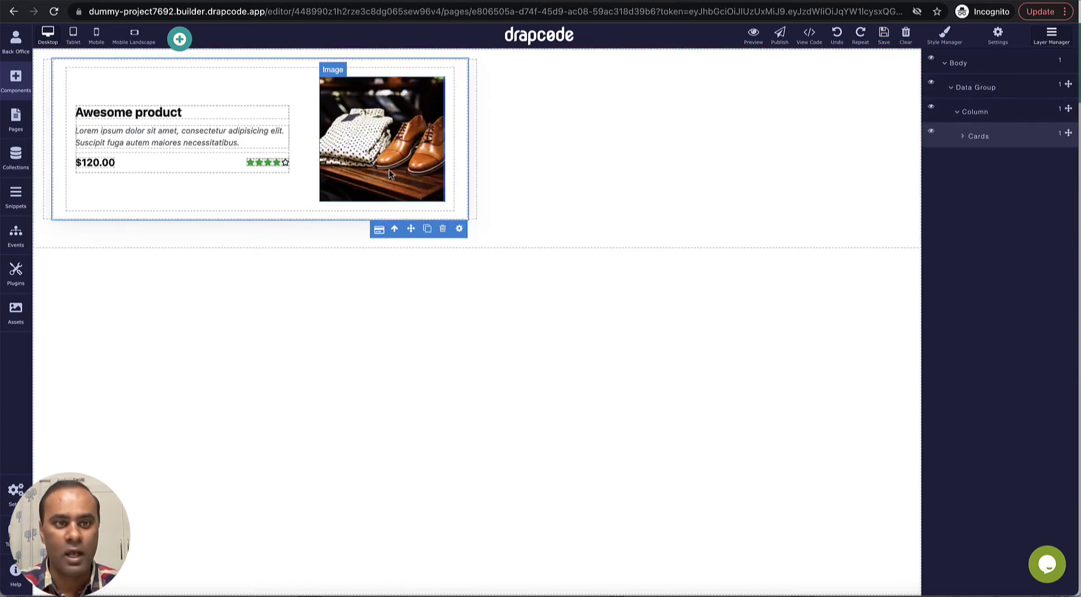
- Bind the Awesome product heading to the Person Name field
click(256, 115)
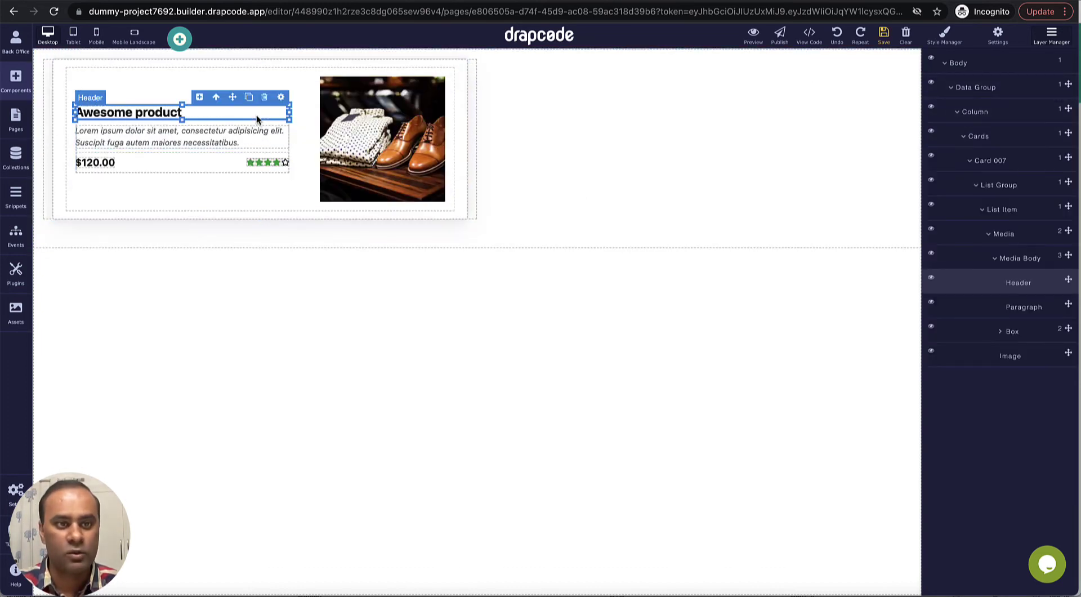
click(281, 97)
click(431, 433)
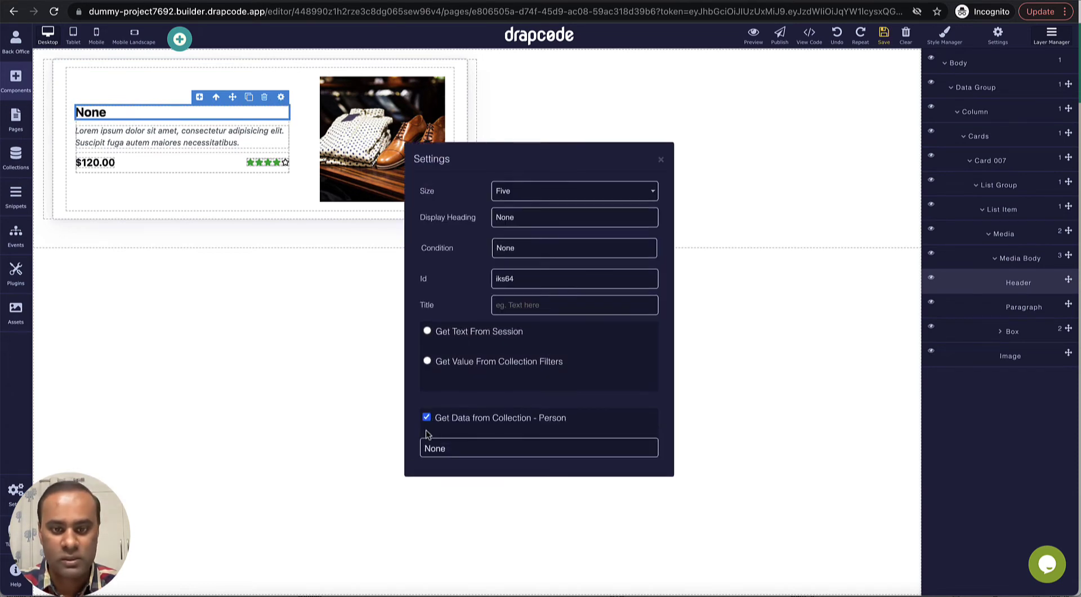
click(469, 448)
click(473, 506)
click(662, 160)
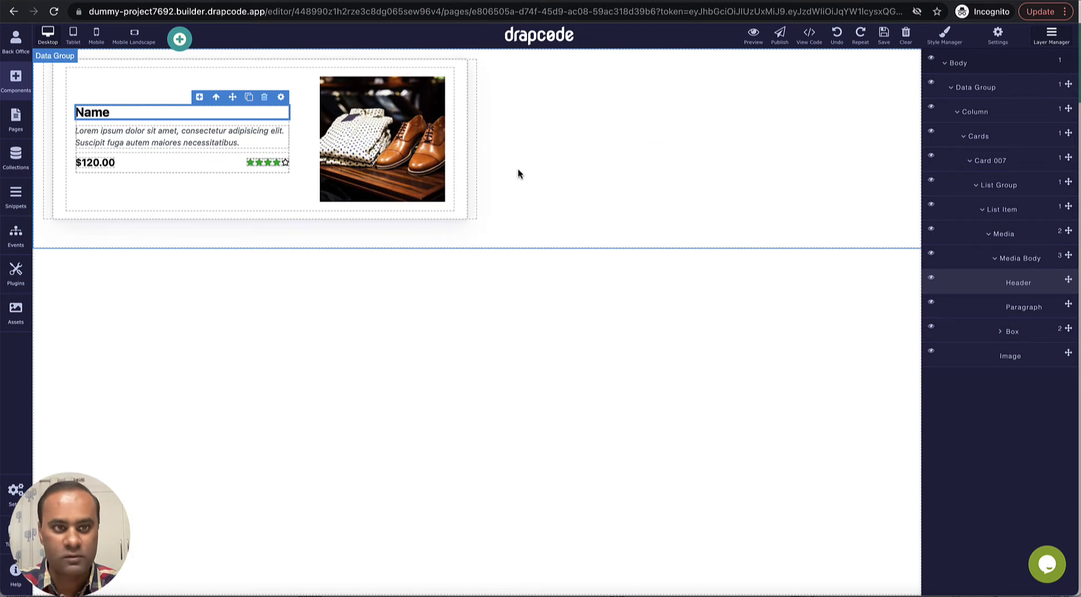
- Bind the paragraph below the heading to the Person Description field
click(273, 143)
click(281, 116)
click(448, 442)
click(496, 454)
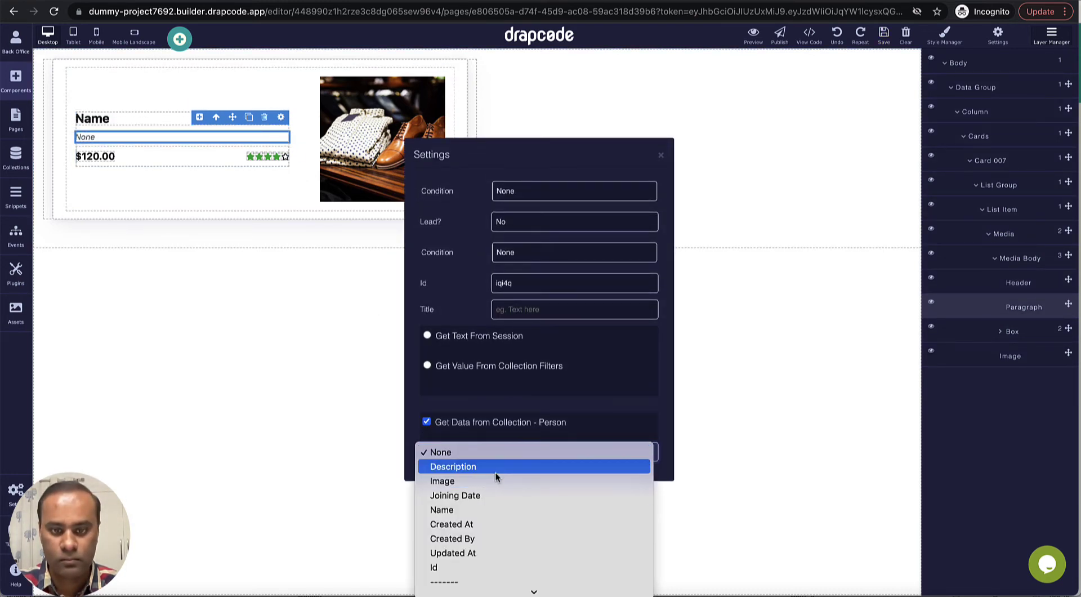
click(492, 467)
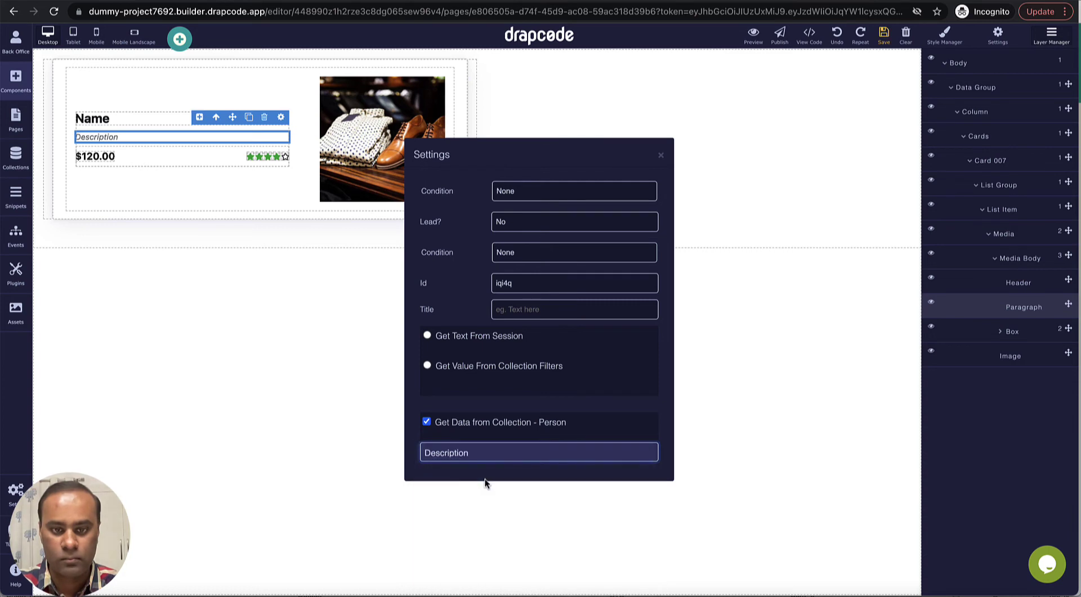
click(662, 157)
- Take the card's image from the Person collection's Image field
click(430, 172)
click(436, 69)
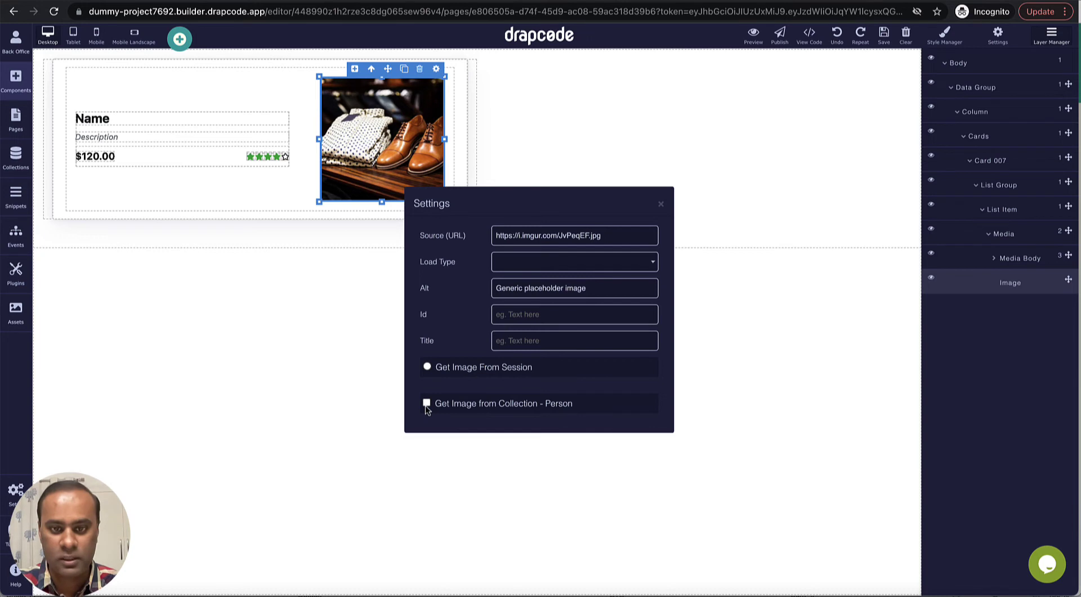
click(426, 404)
click(478, 421)
click(480, 432)
- Give the card image a fixed 150 px height in the Style Manager
click(660, 192)
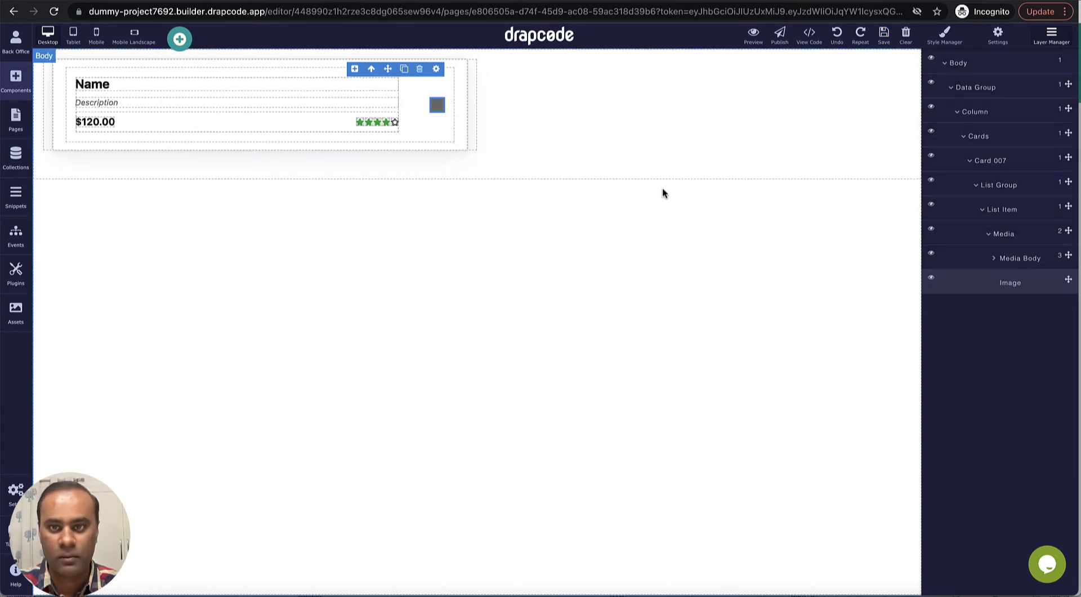
click(945, 36)
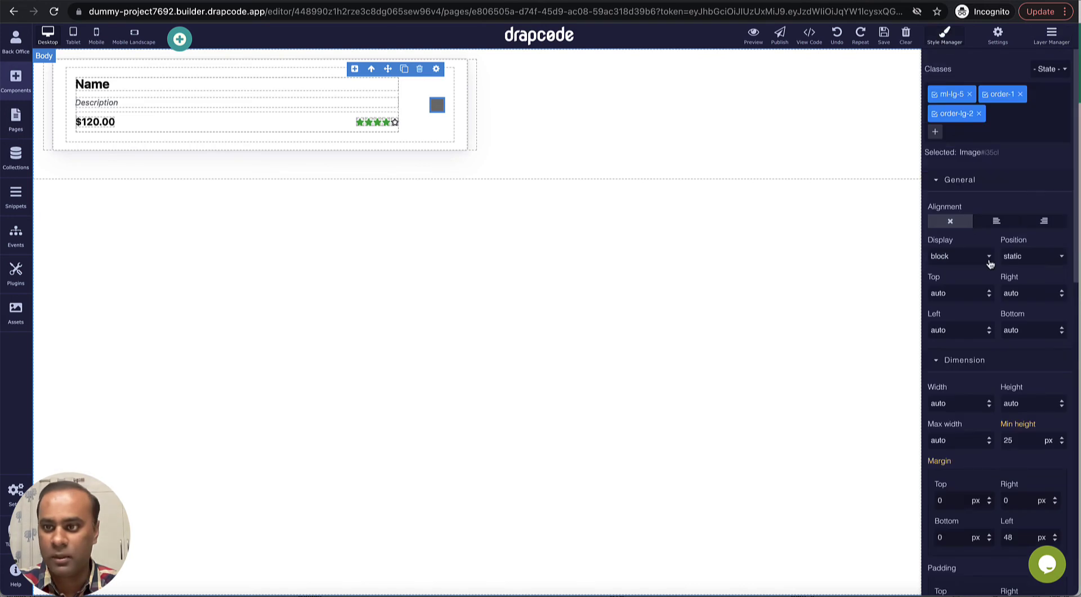
scroll(964, 379, down, 3)
double_click(1029, 275)
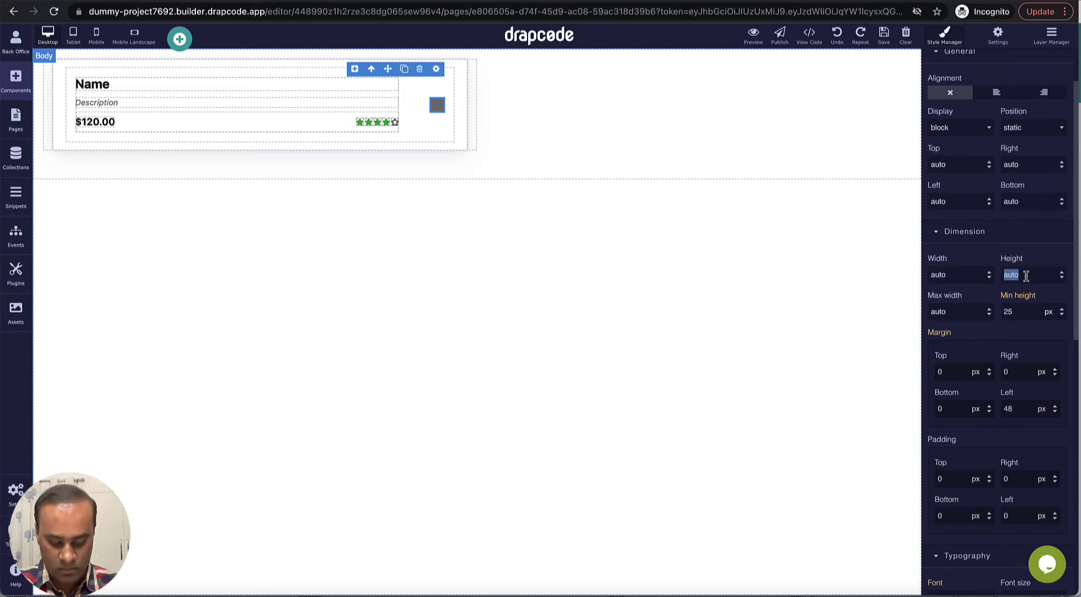
text(150)
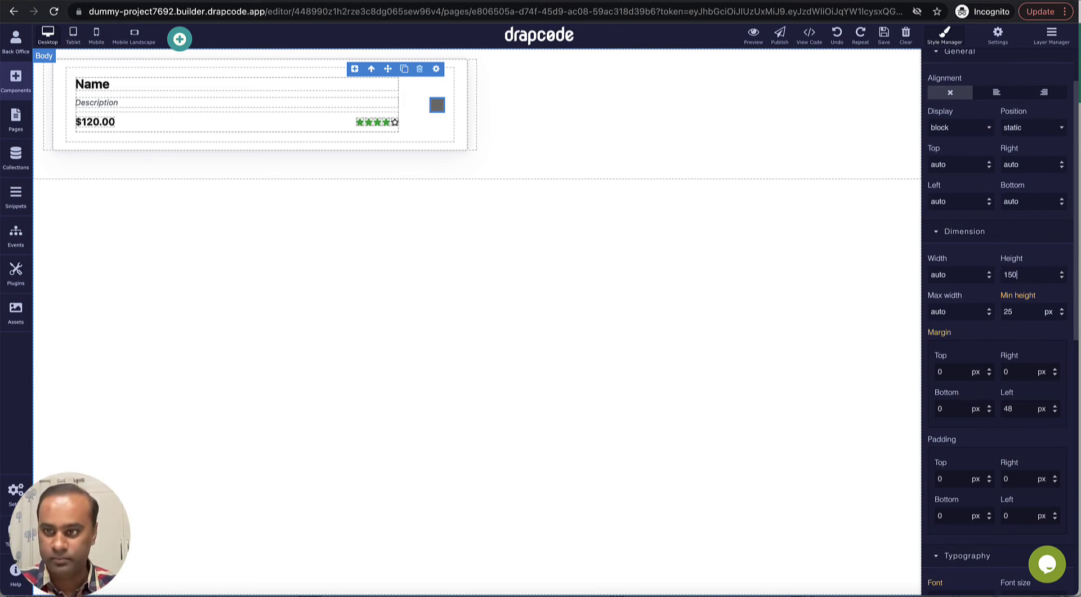
key(Return)
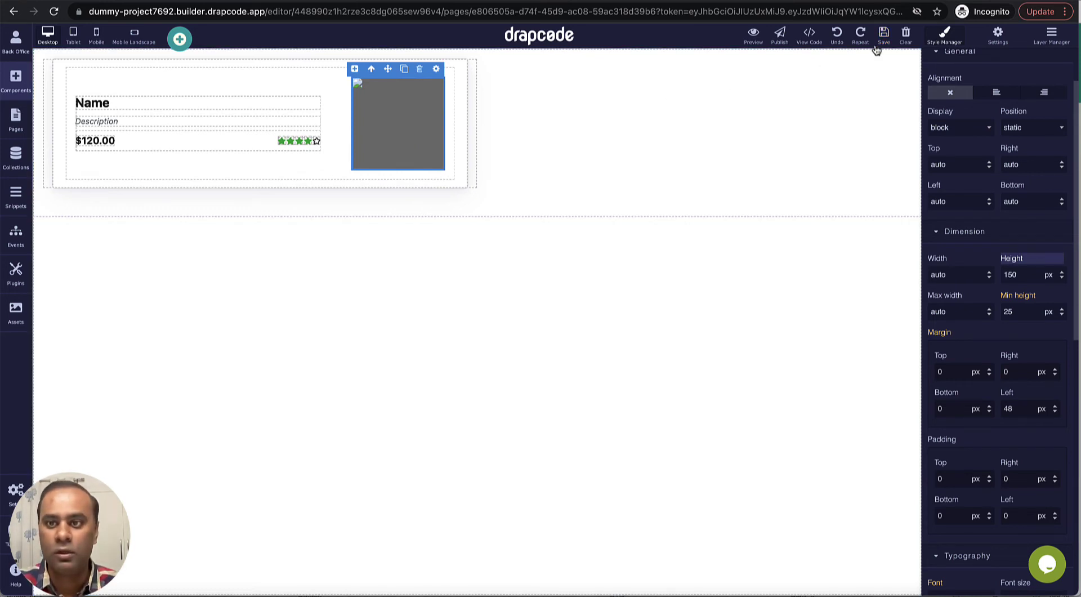
click(755, 34)
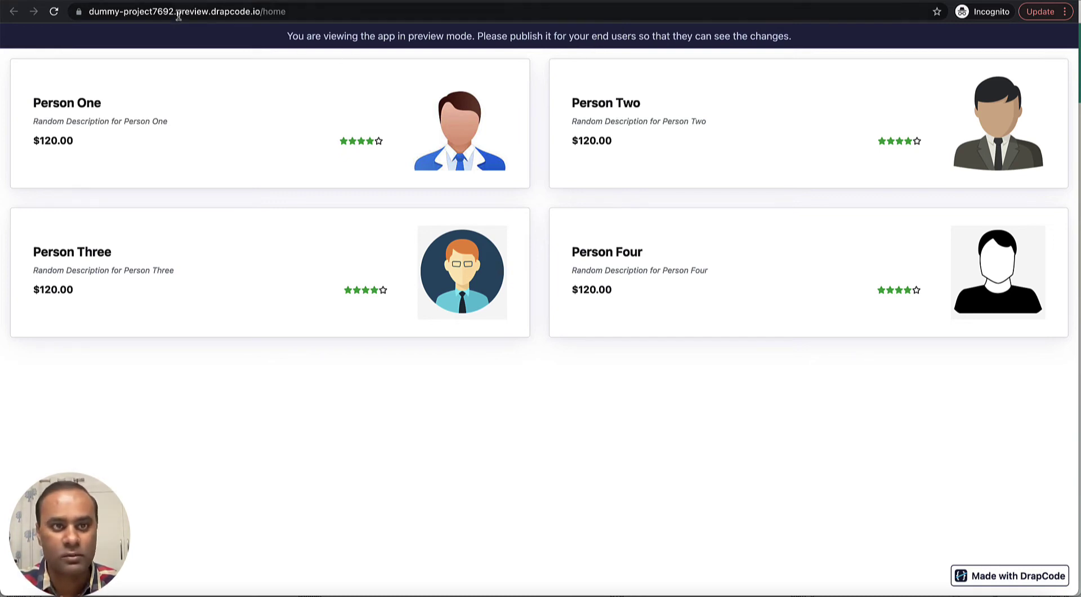
click(189, 1)
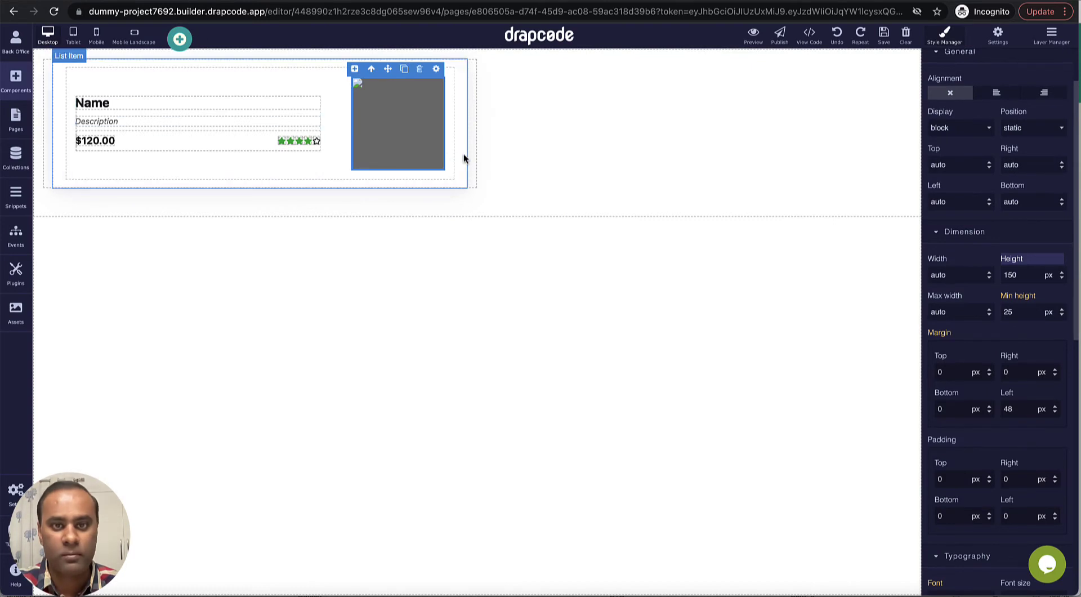
- Delete the Card 007 layout, leaving the column empty
click(427, 107)
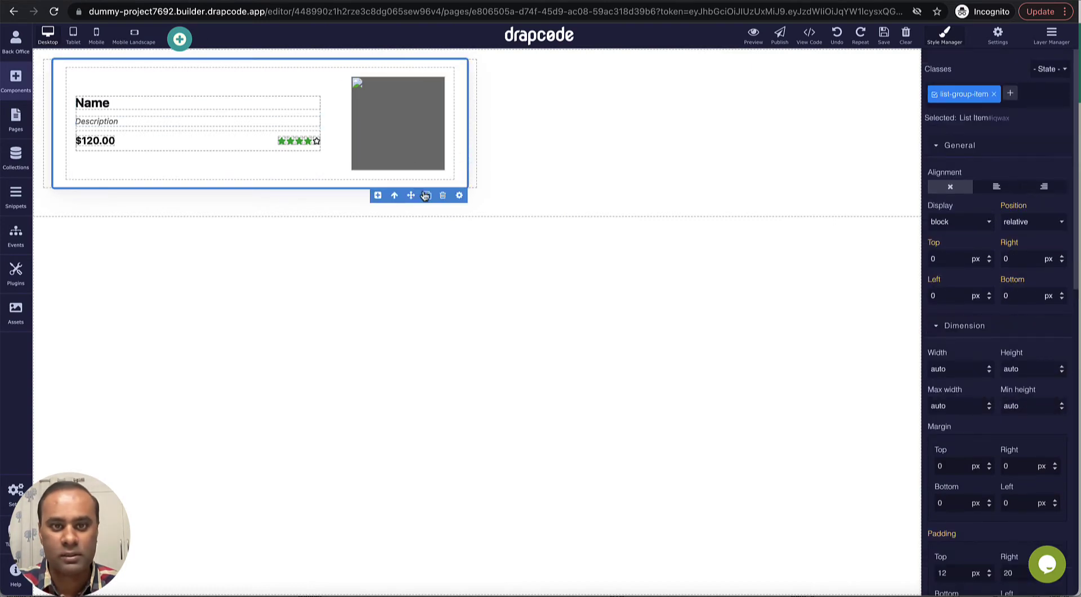
click(430, 67)
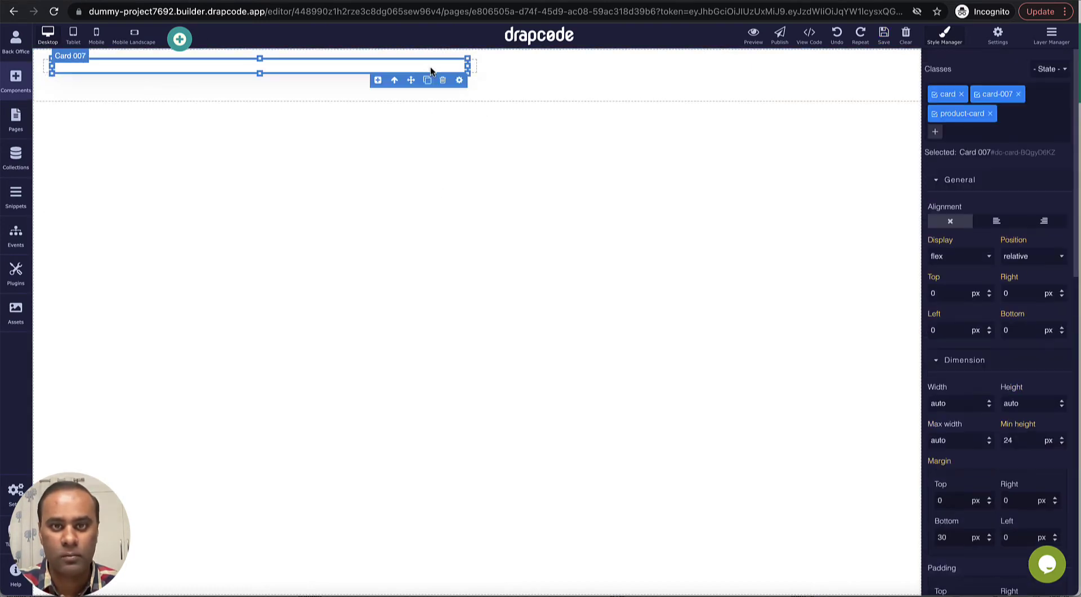
click(442, 80)
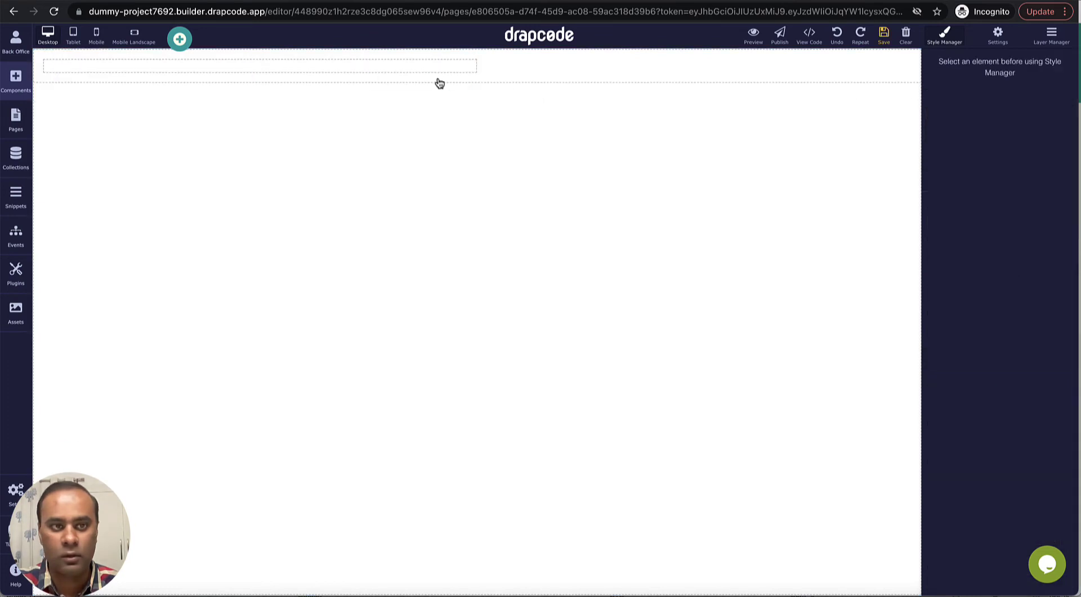
click(429, 67)
- Find Feature008 among the pre-built layouts and drop it onto the page
click(180, 38)
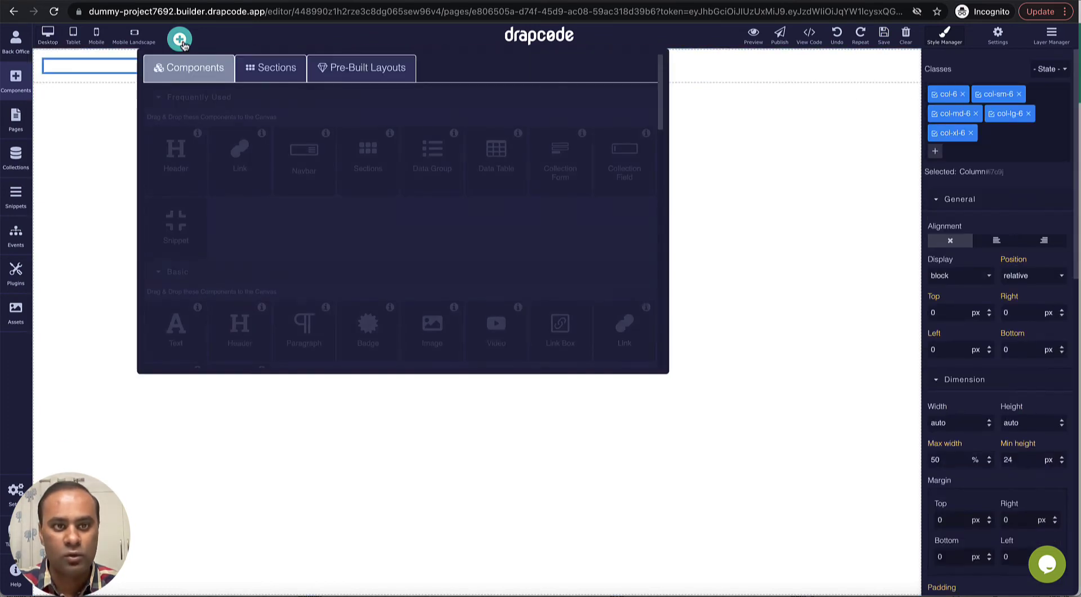
click(370, 75)
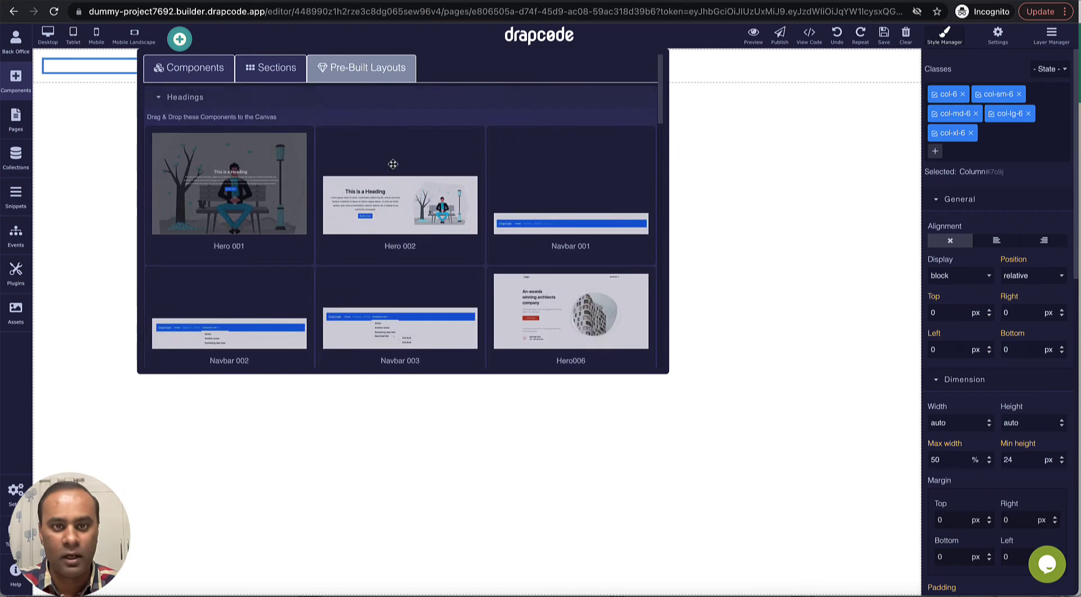
scroll(393, 167, down, 1)
scroll(393, 167, down, 15)
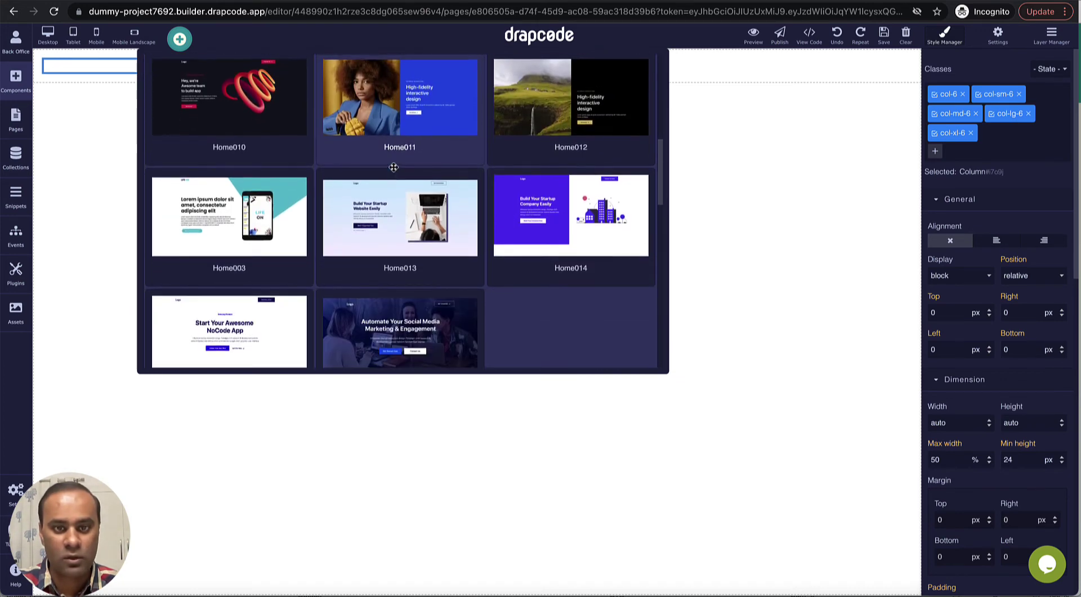
scroll(392, 166, down, 10)
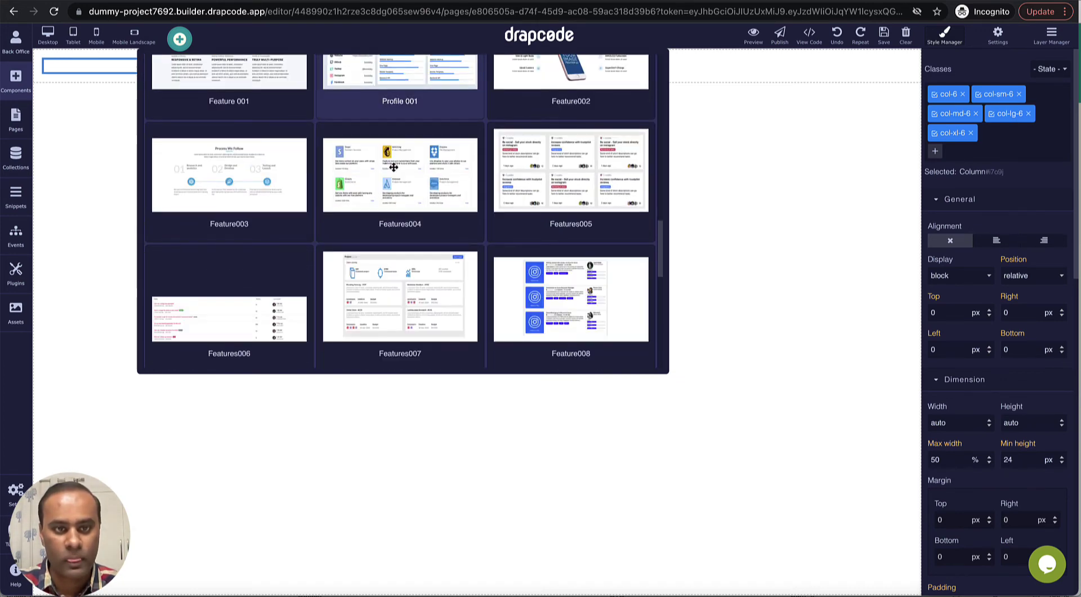
scroll(399, 244, down, 1)
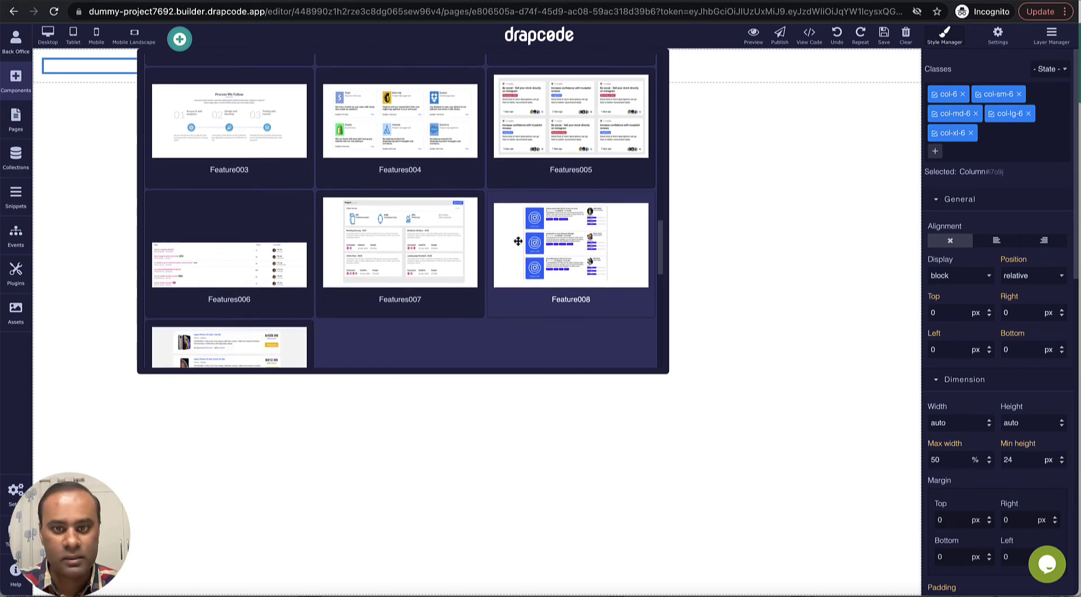
scroll(400, 244, down, 1)
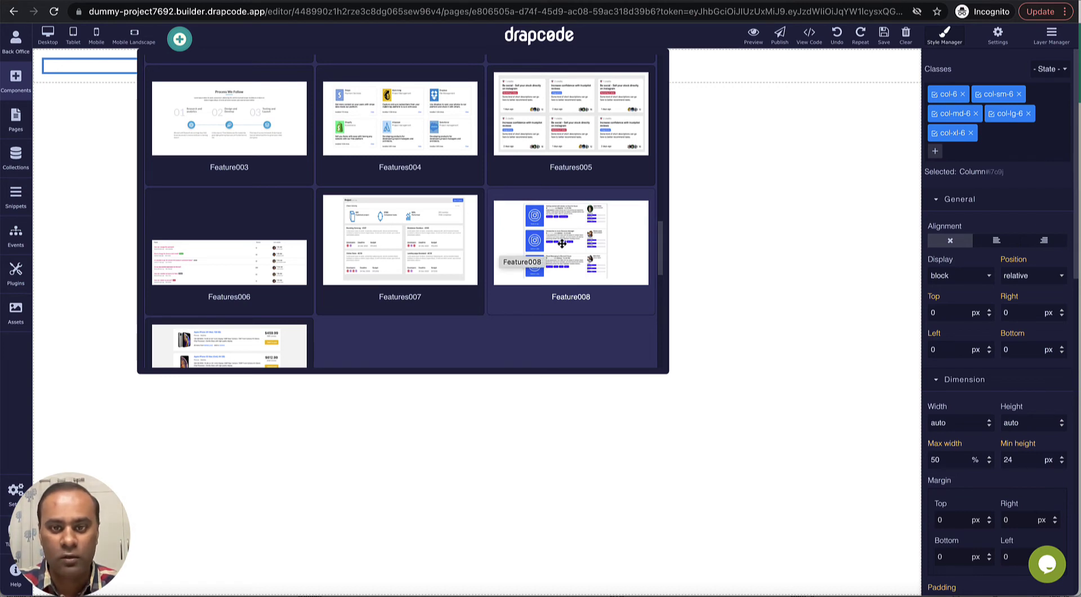
drag(561, 243, 322, 66)
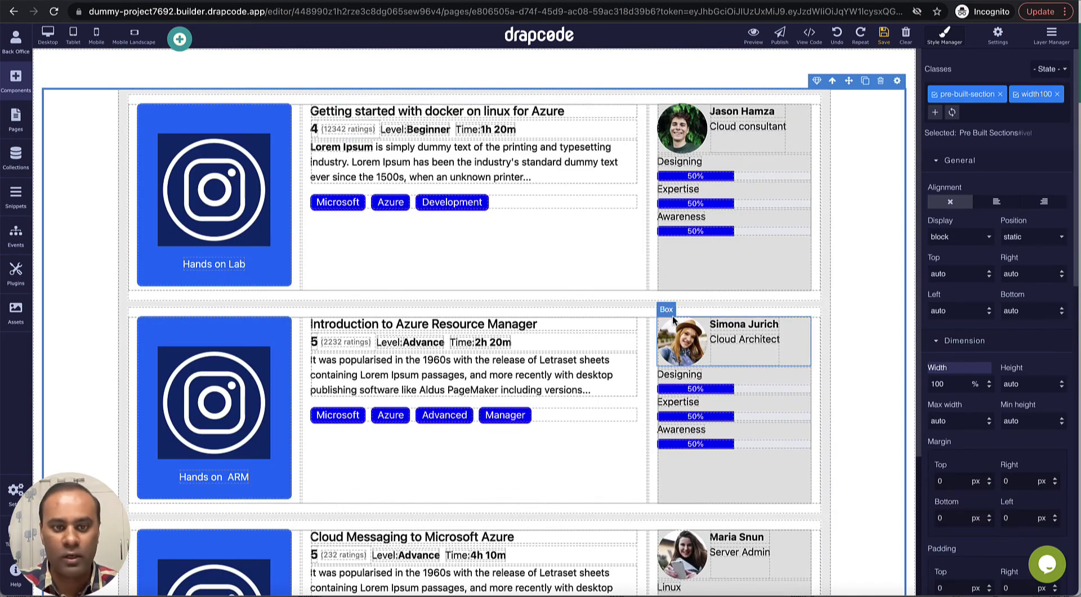
- Delete the Azure Resource Manager and Cloud Messaging course cards, keeping the first card
scroll(672, 315, down, 1)
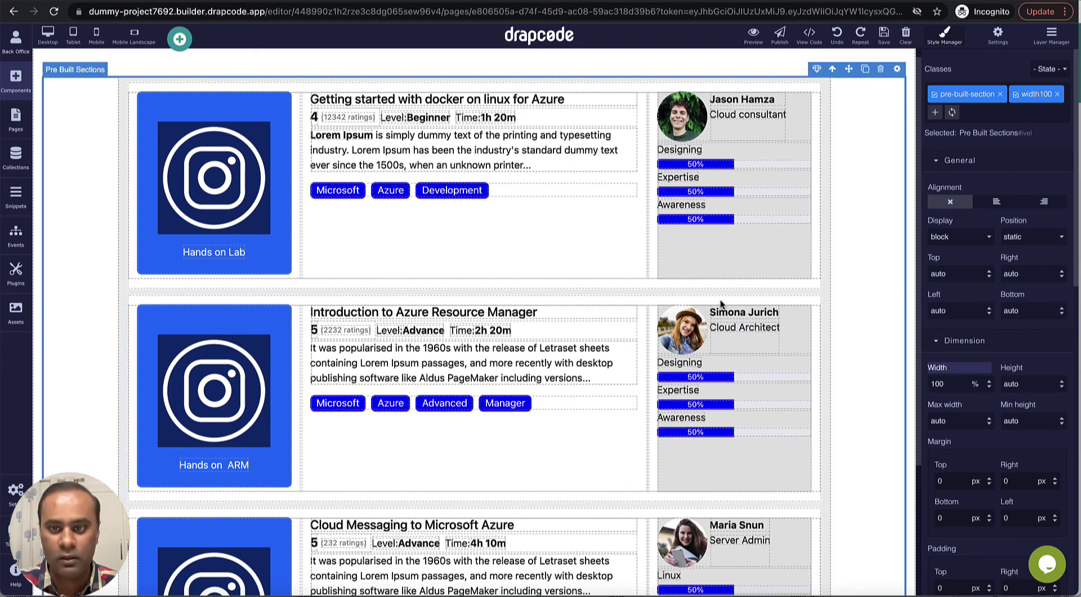
click(722, 301)
click(796, 287)
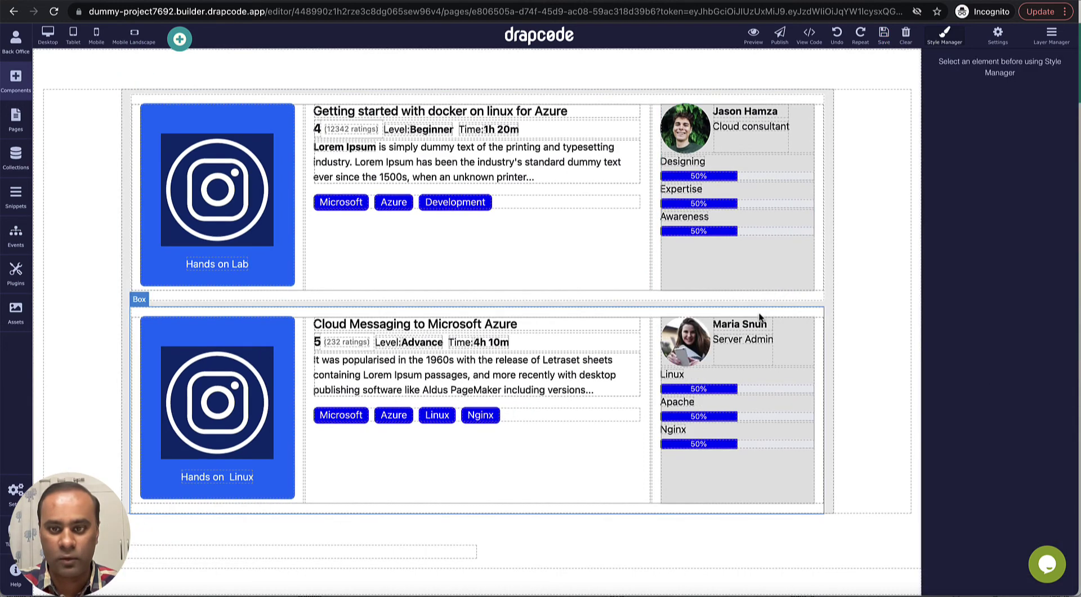
click(760, 313)
click(795, 300)
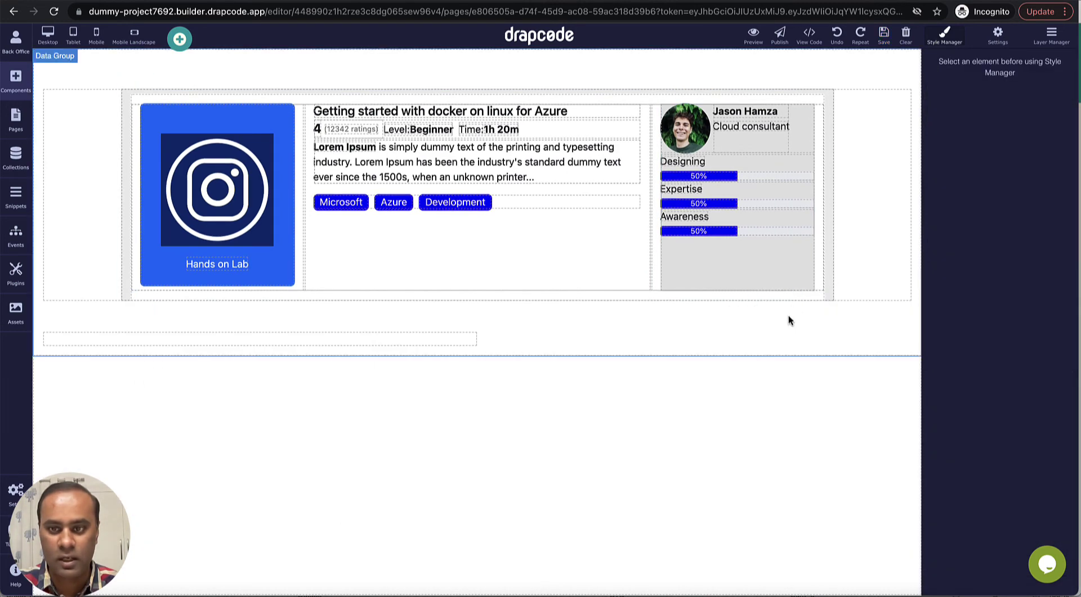
- Move Pre Built Sections into the Data Group and delete the leftover empty section and column
click(466, 341)
click(1051, 35)
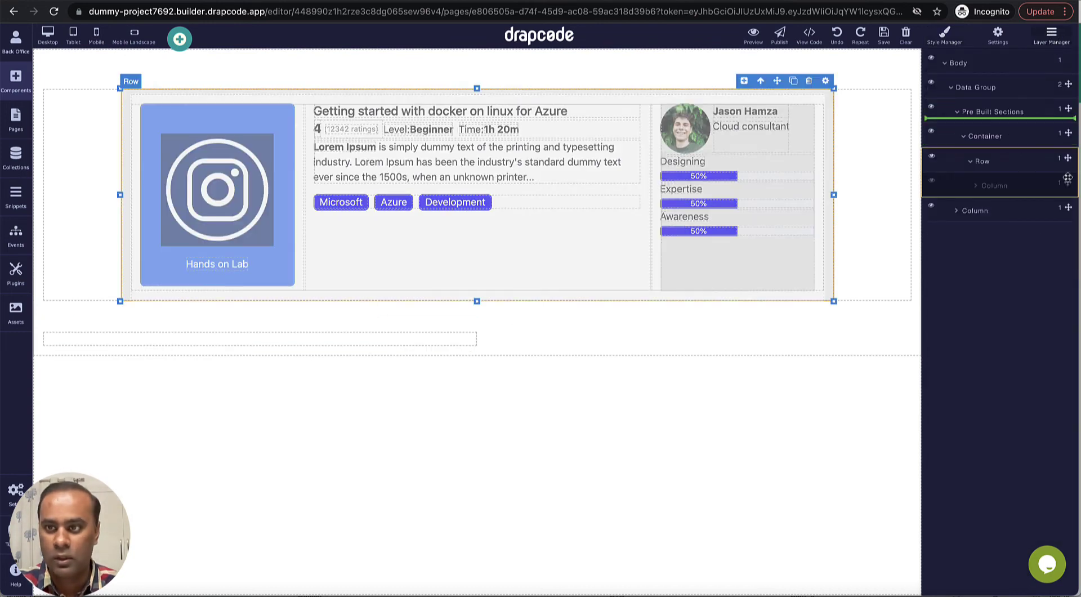
drag(1065, 120, 1008, 135)
click(870, 306)
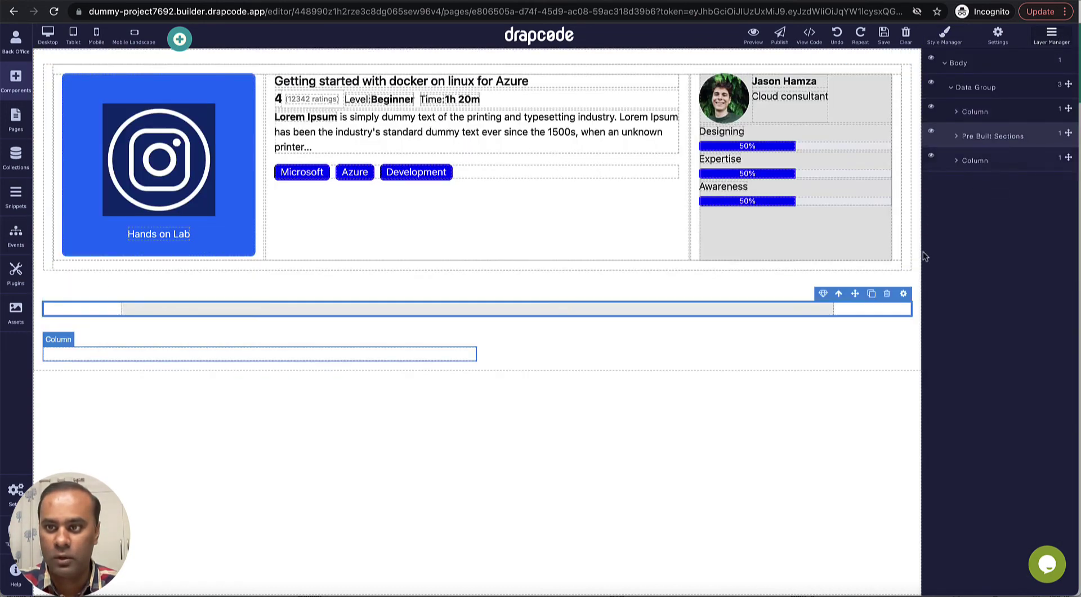
click(886, 294)
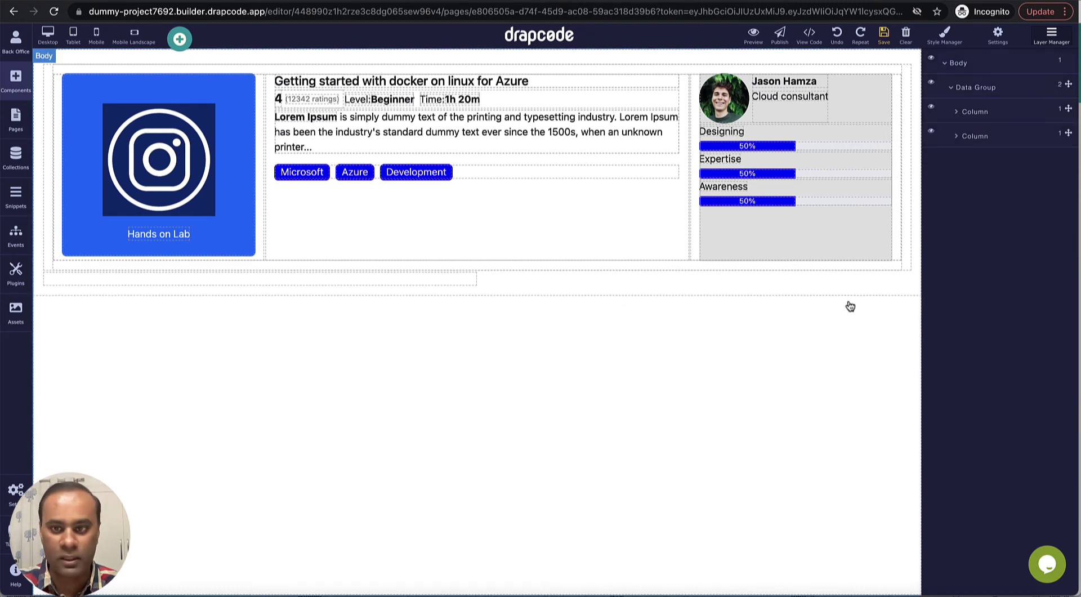
click(991, 136)
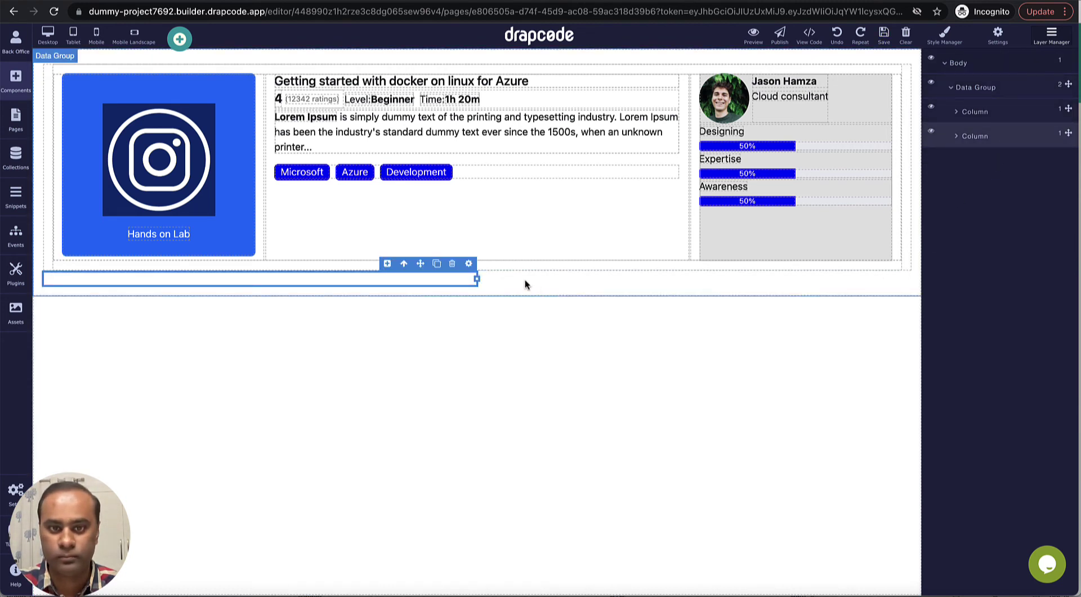
click(451, 264)
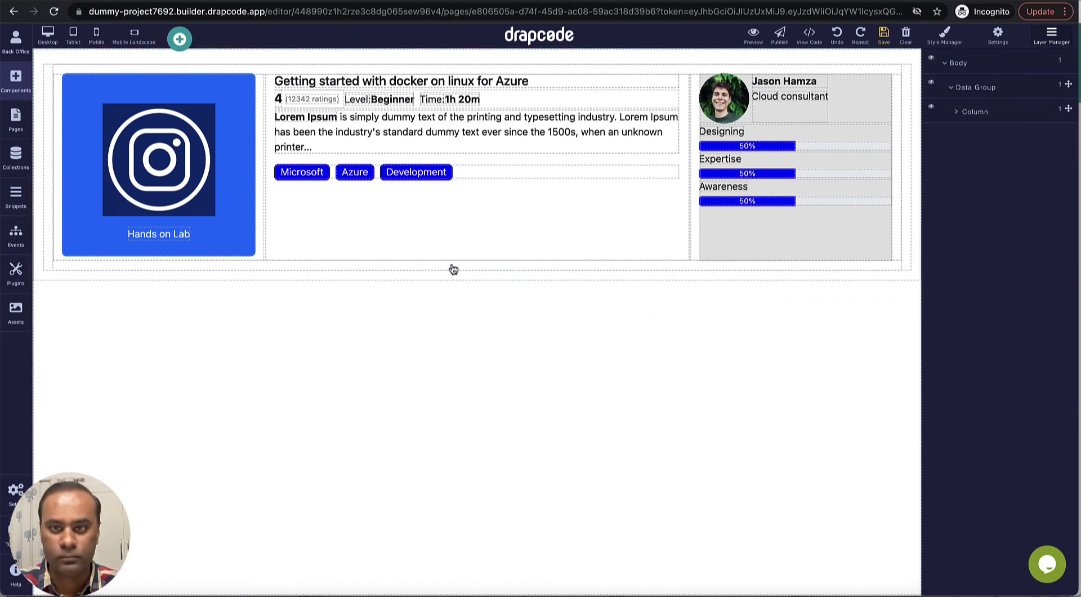
click(815, 82)
- Bind the card's name text to the Person Name field
click(821, 67)
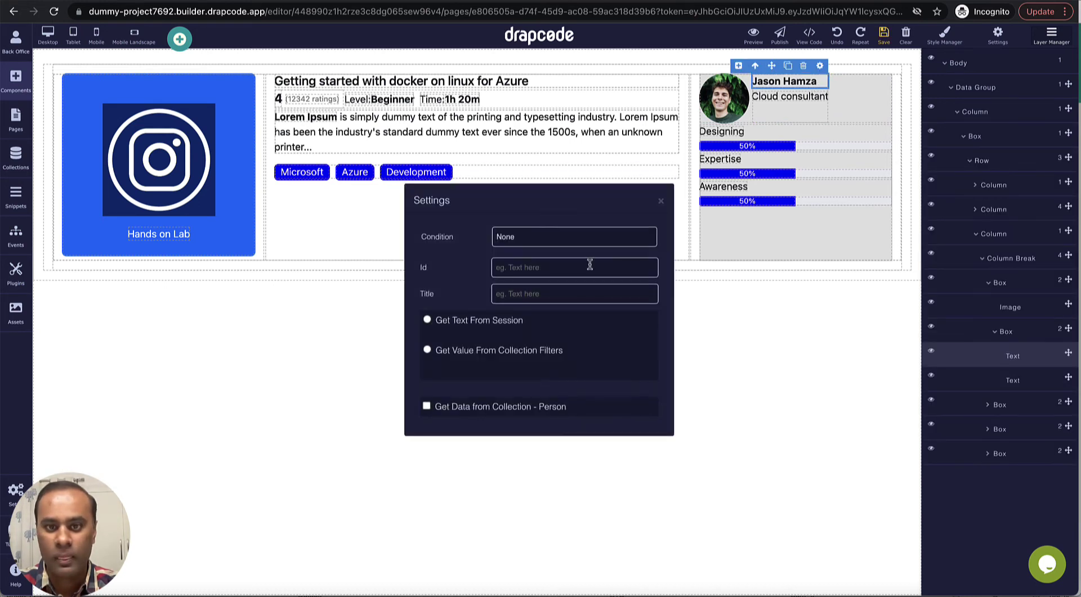
click(426, 406)
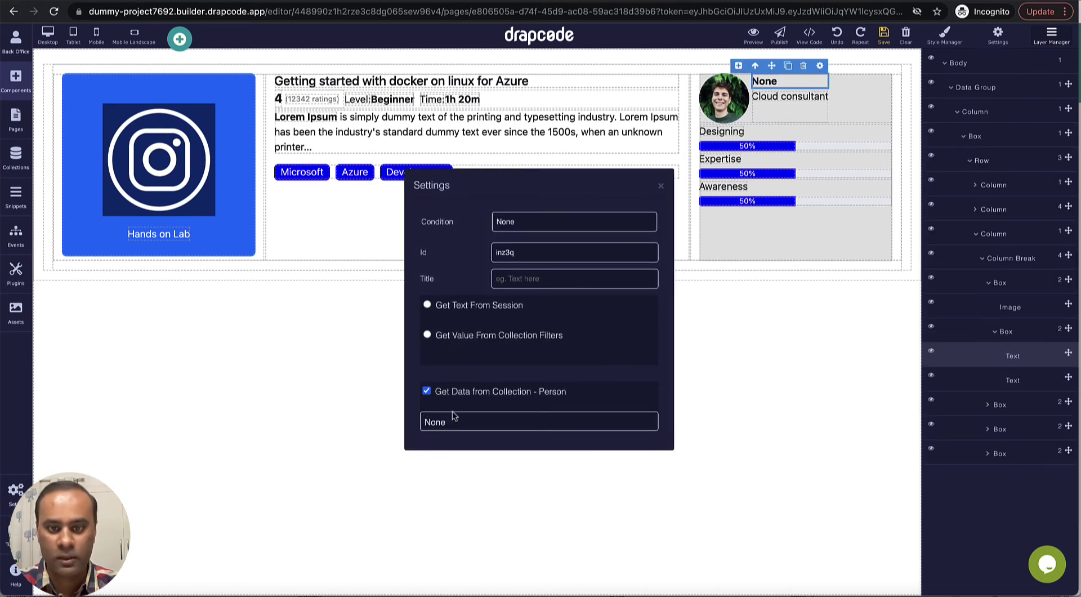
click(524, 420)
click(514, 475)
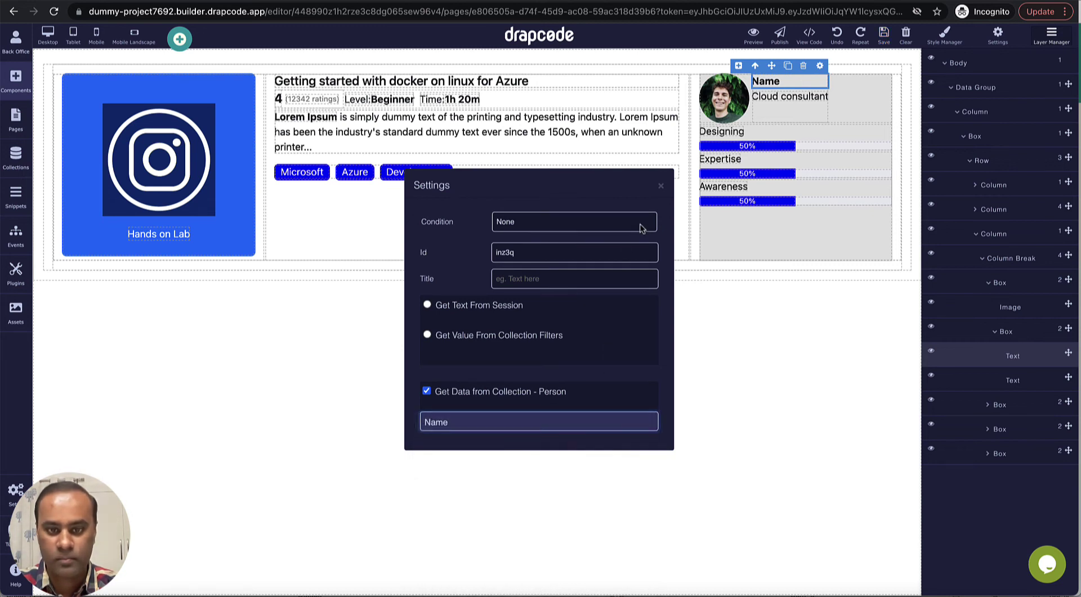
click(661, 189)
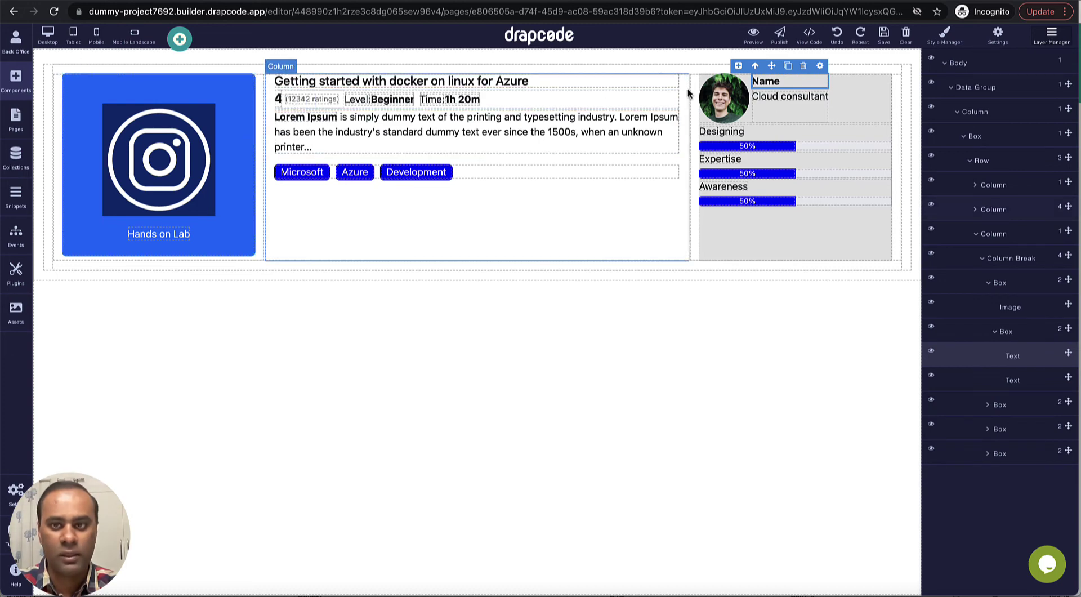
- Take the profile photo from the Person collection's Image field
click(712, 101)
click(741, 66)
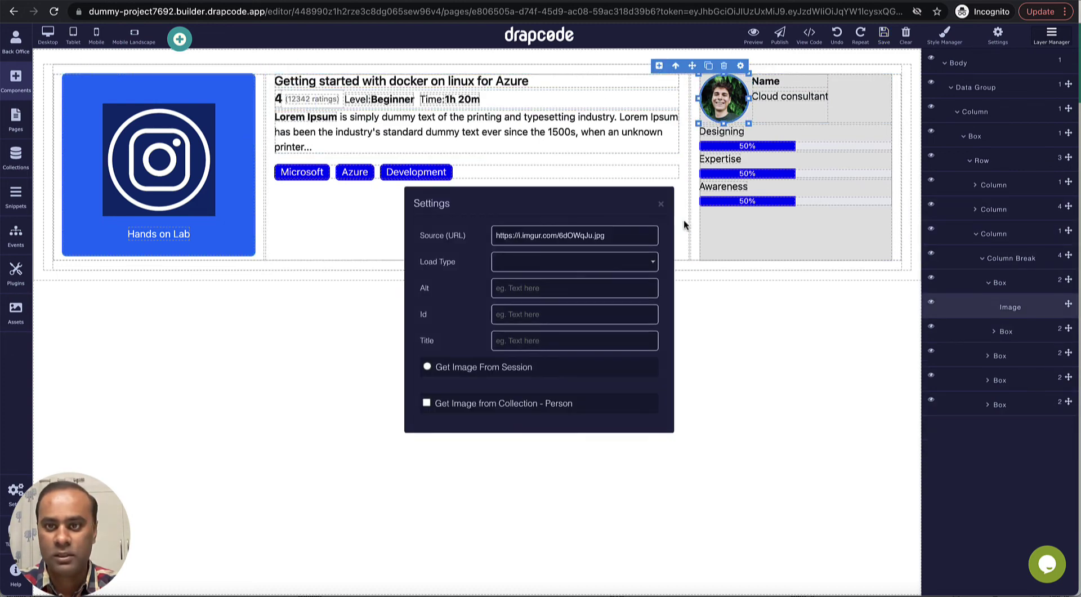
click(426, 403)
click(496, 423)
click(495, 435)
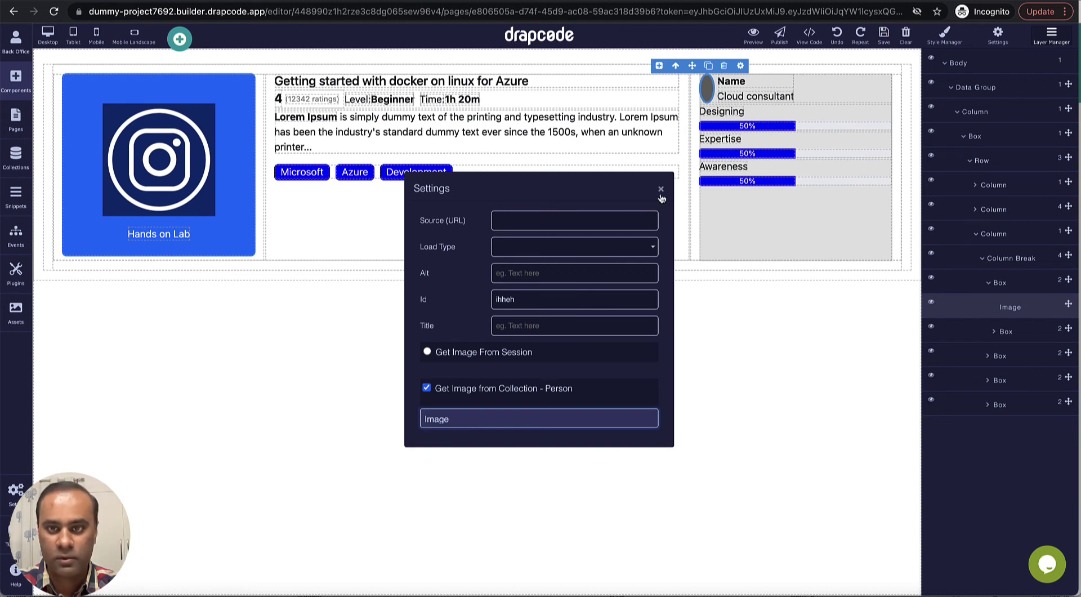
click(661, 192)
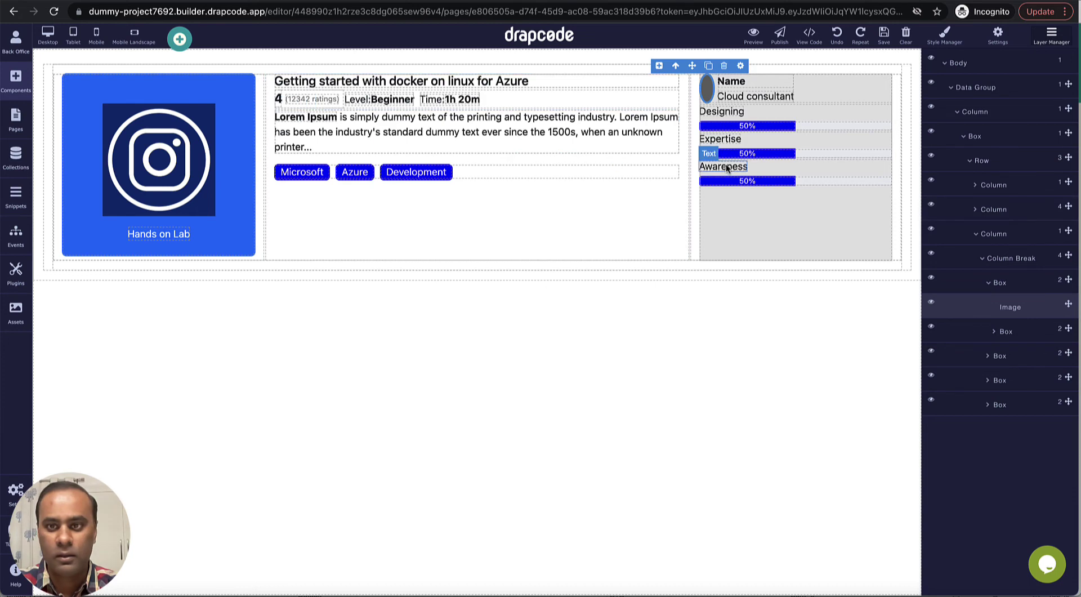
- Bind the Cloud consultant subtitle to Person Description and delete the Designing progress bar
click(768, 95)
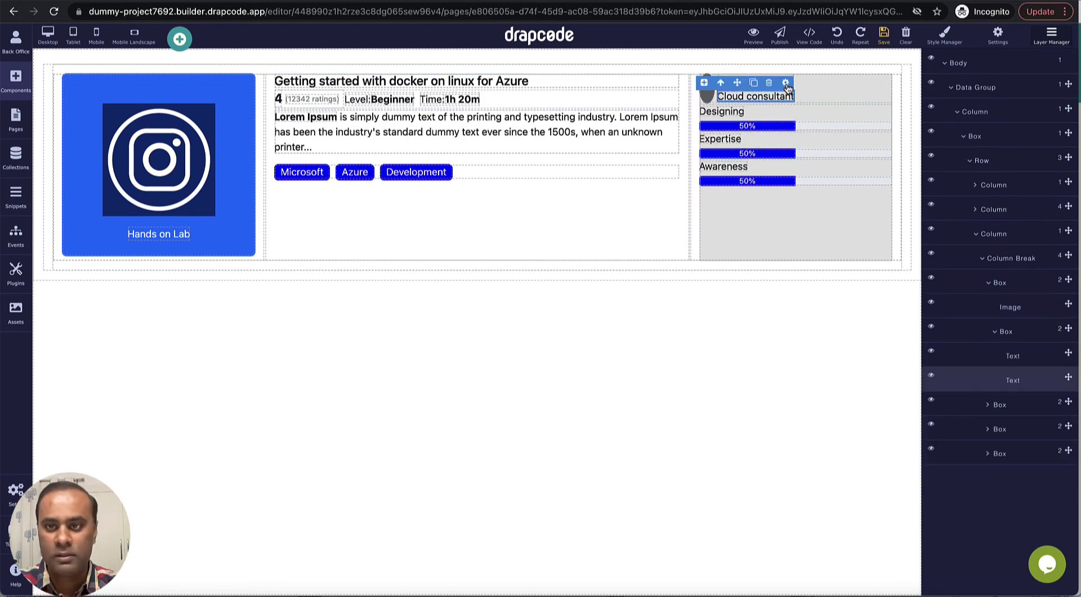
click(785, 83)
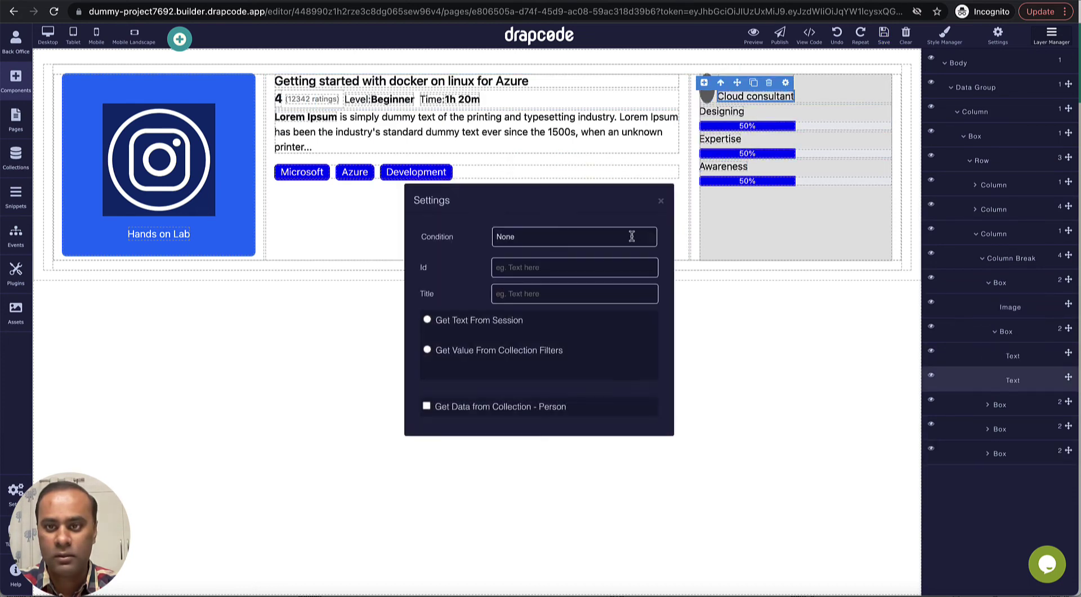
click(426, 406)
click(491, 417)
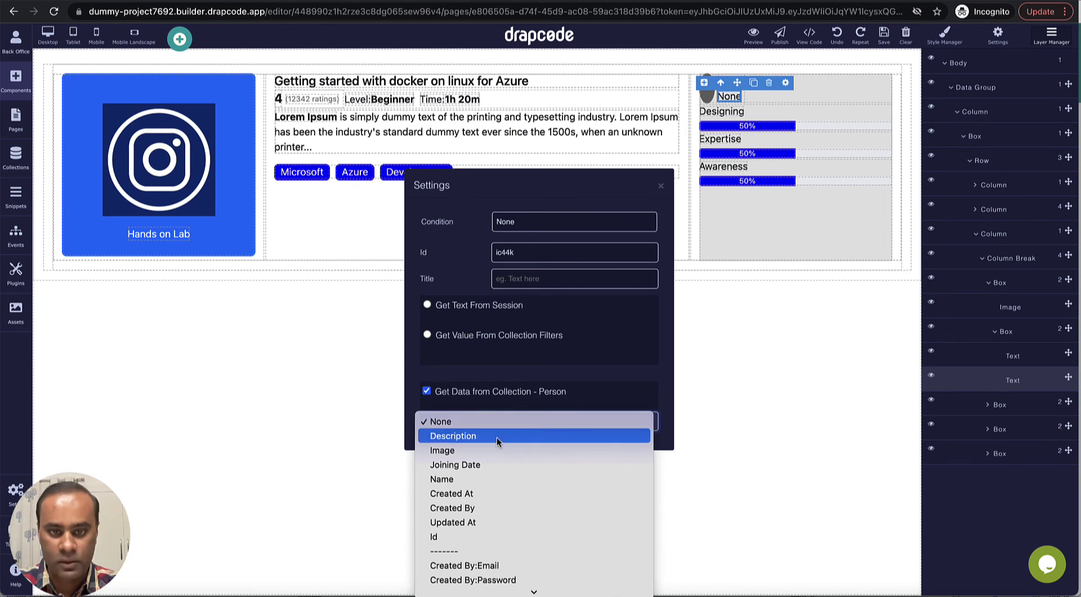
click(496, 437)
click(661, 185)
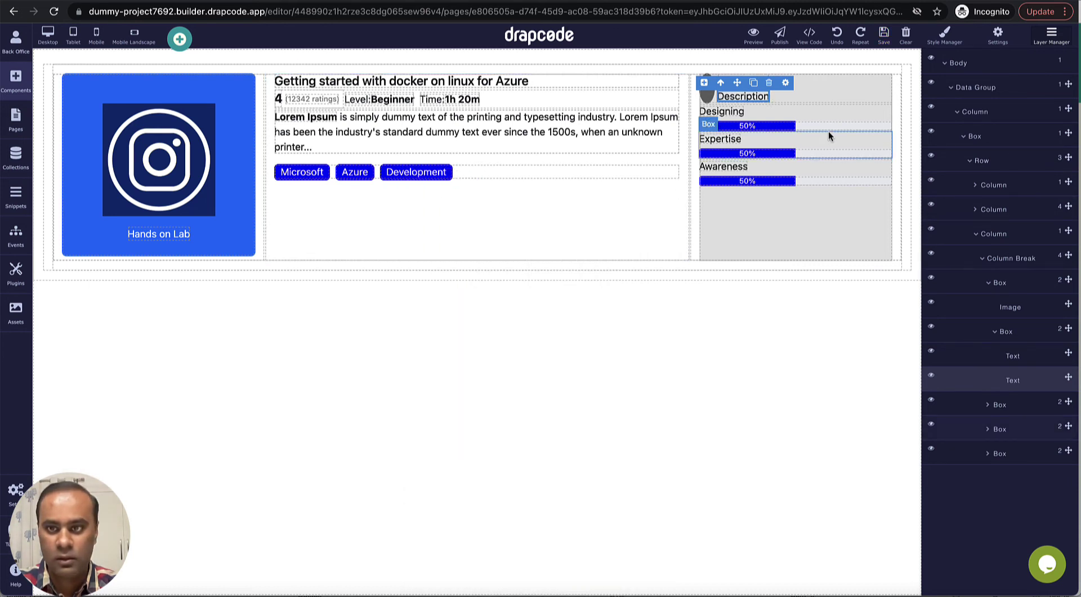
click(826, 124)
click(867, 112)
- Delete the Expertise and Awareness progress bars from the card
click(829, 143)
click(867, 127)
click(841, 156)
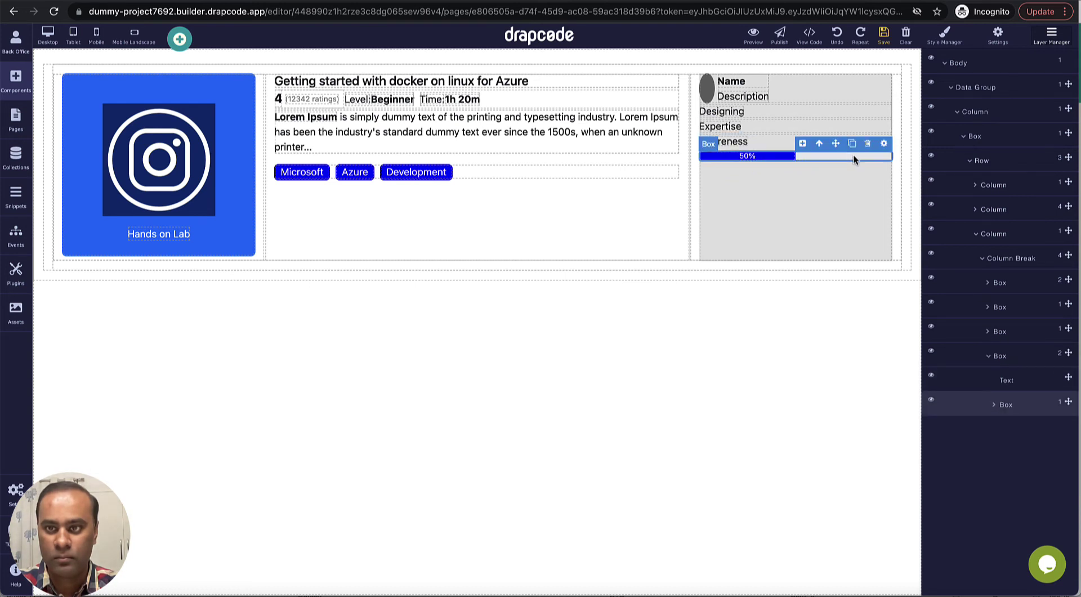
click(867, 144)
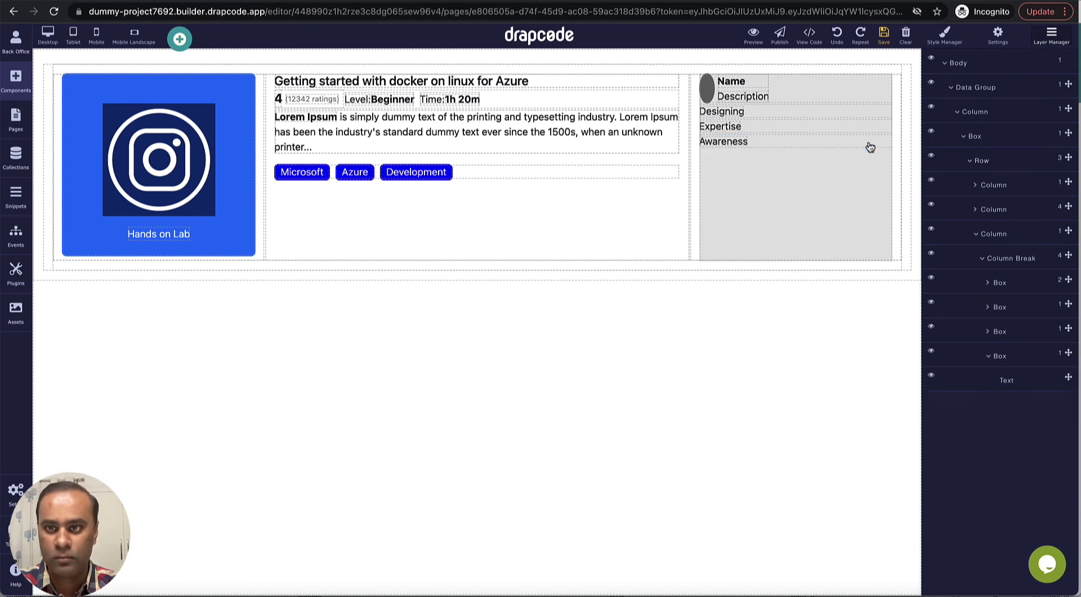
- Bring up the settings of the Instagram image inside the blue box
click(235, 195)
click(247, 67)
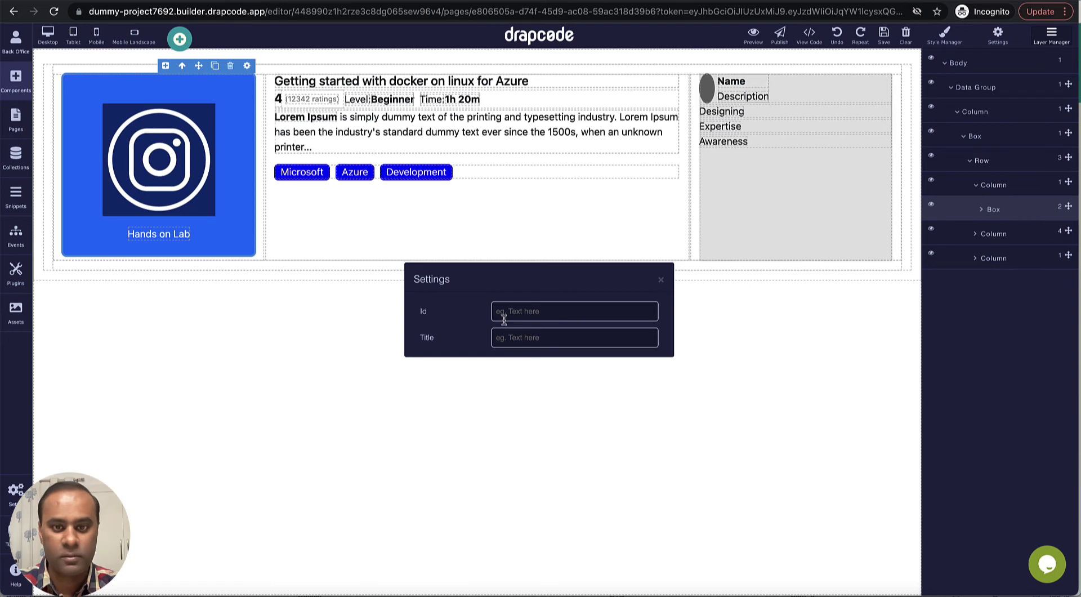
click(661, 281)
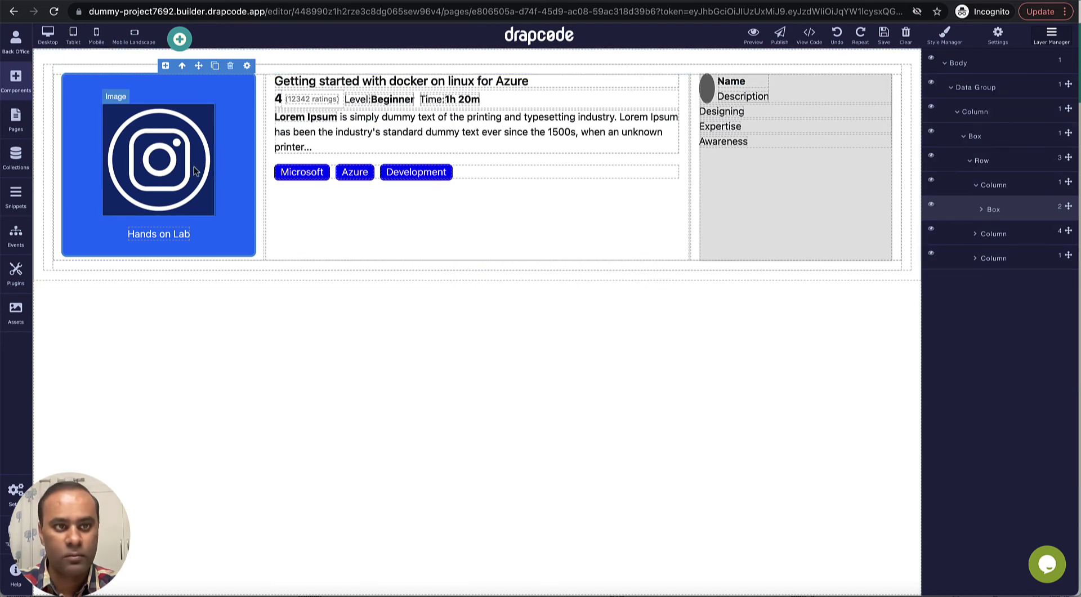
click(197, 174)
click(206, 96)
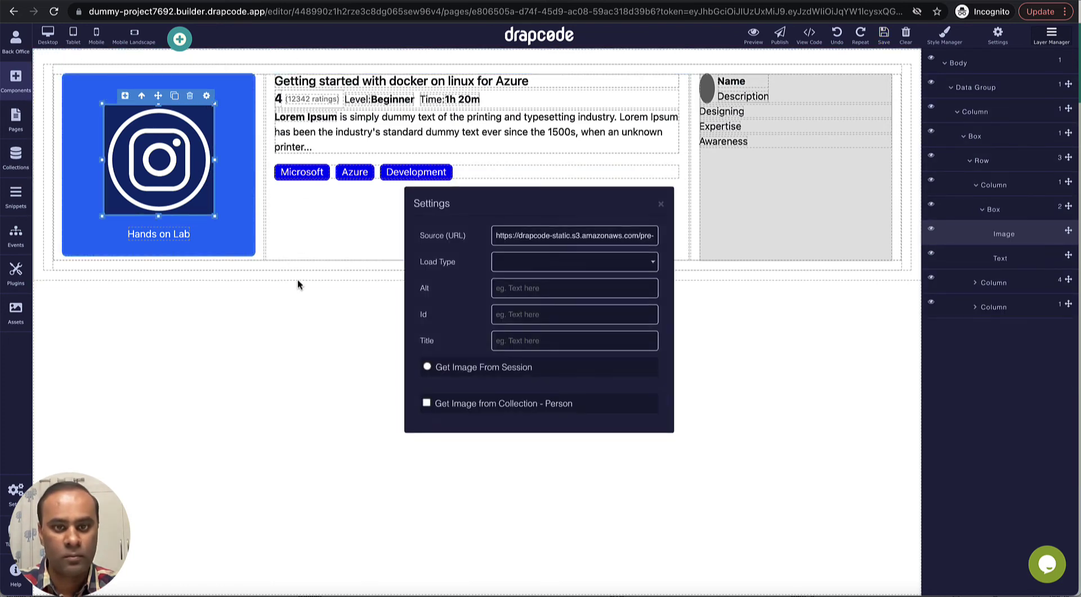